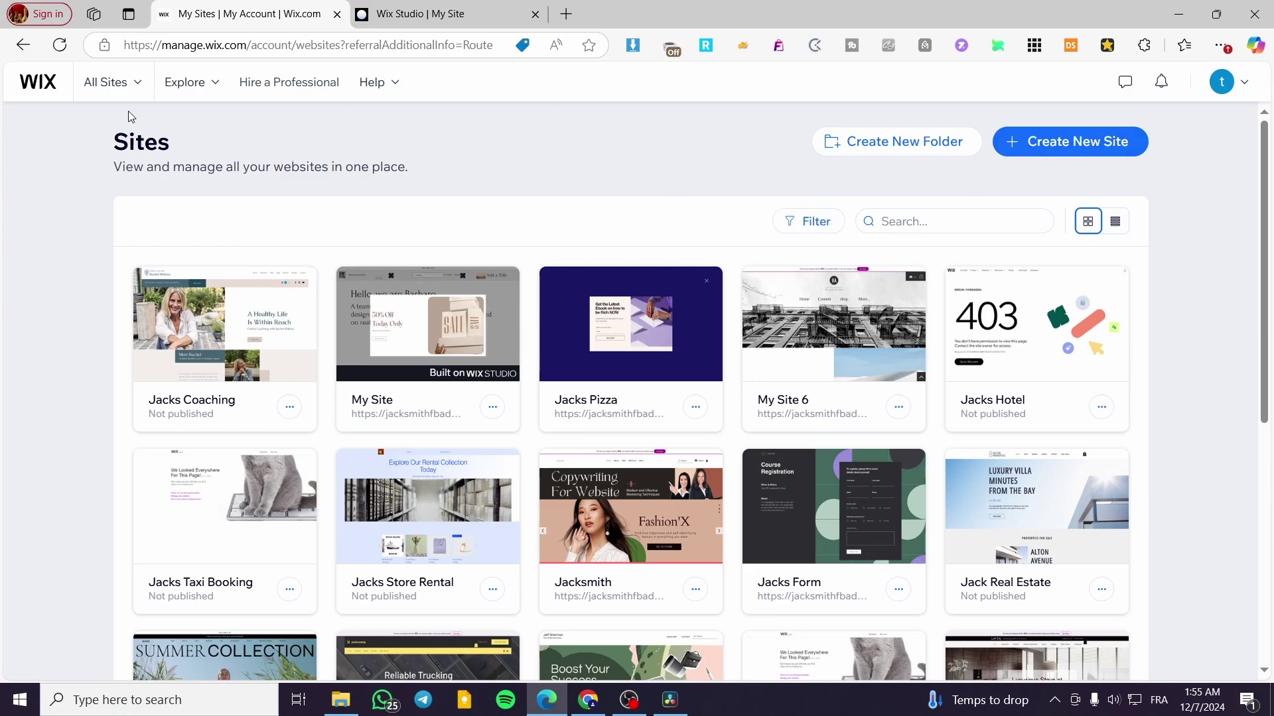
# Look through the list of existing sites in the account
pyautogui.moveTo(430, 378)
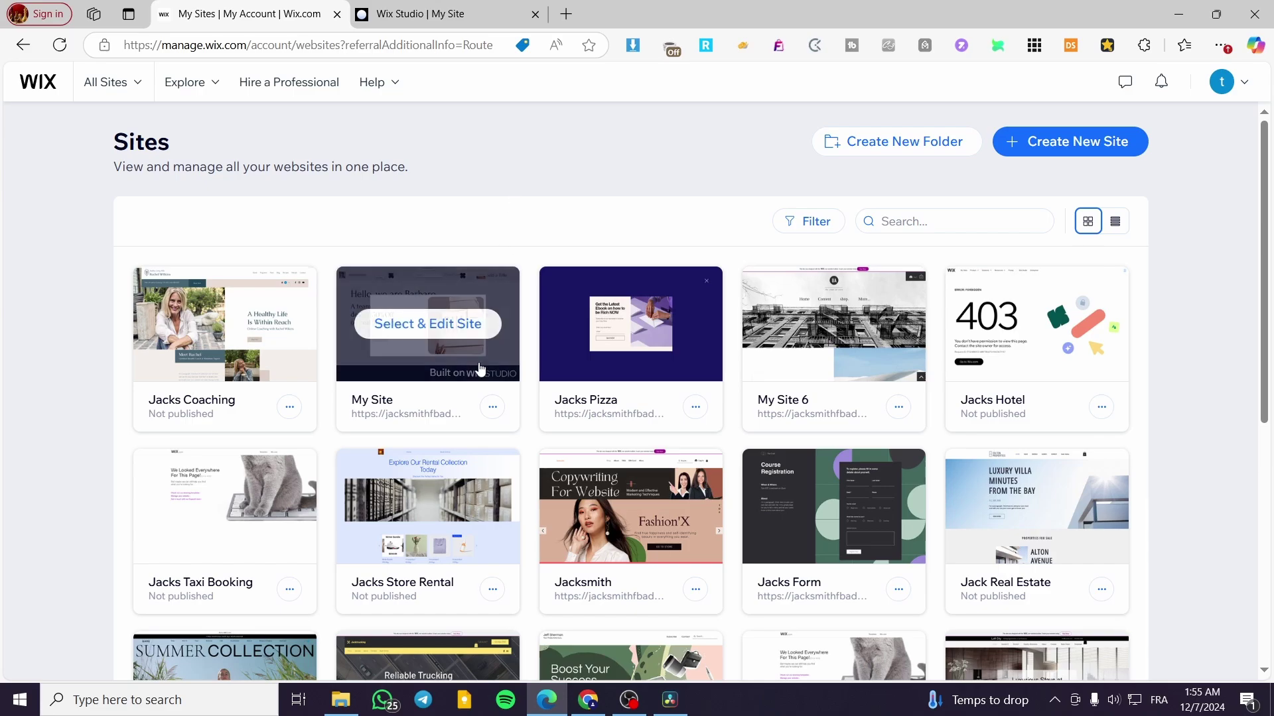
pyautogui.scroll(-4, 502, 371)
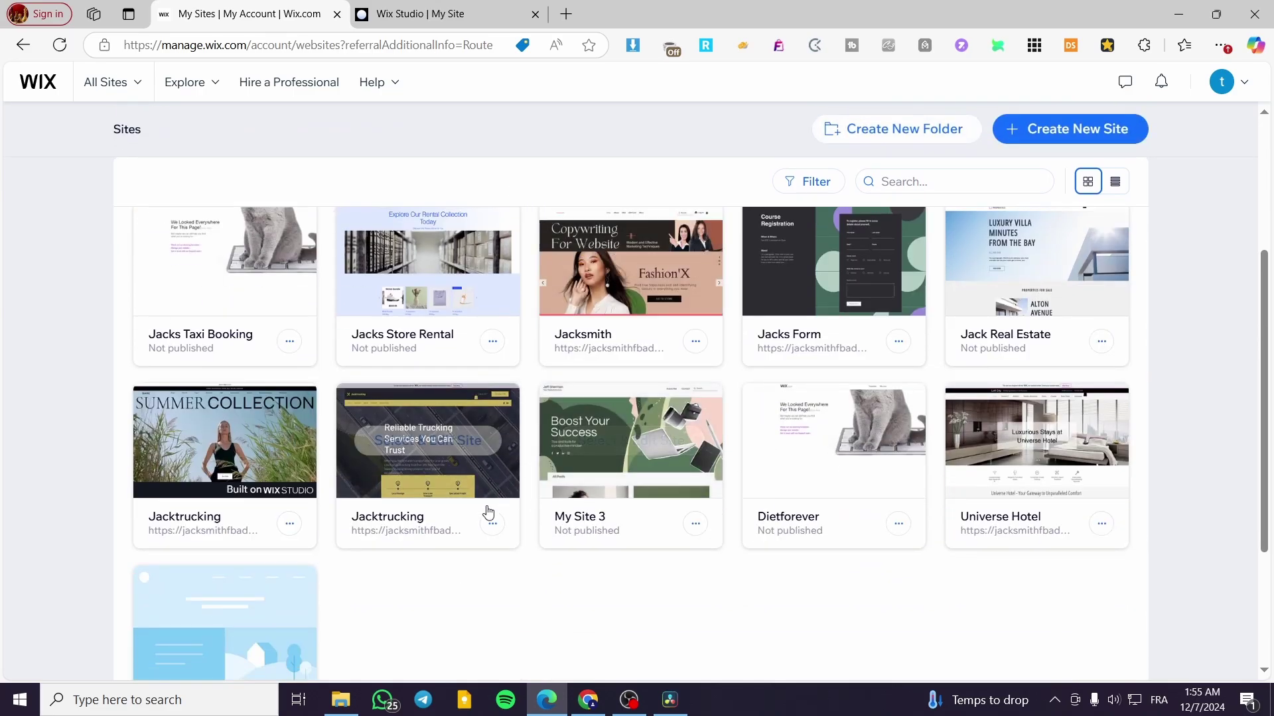
pyautogui.scroll(4, 409, 465)
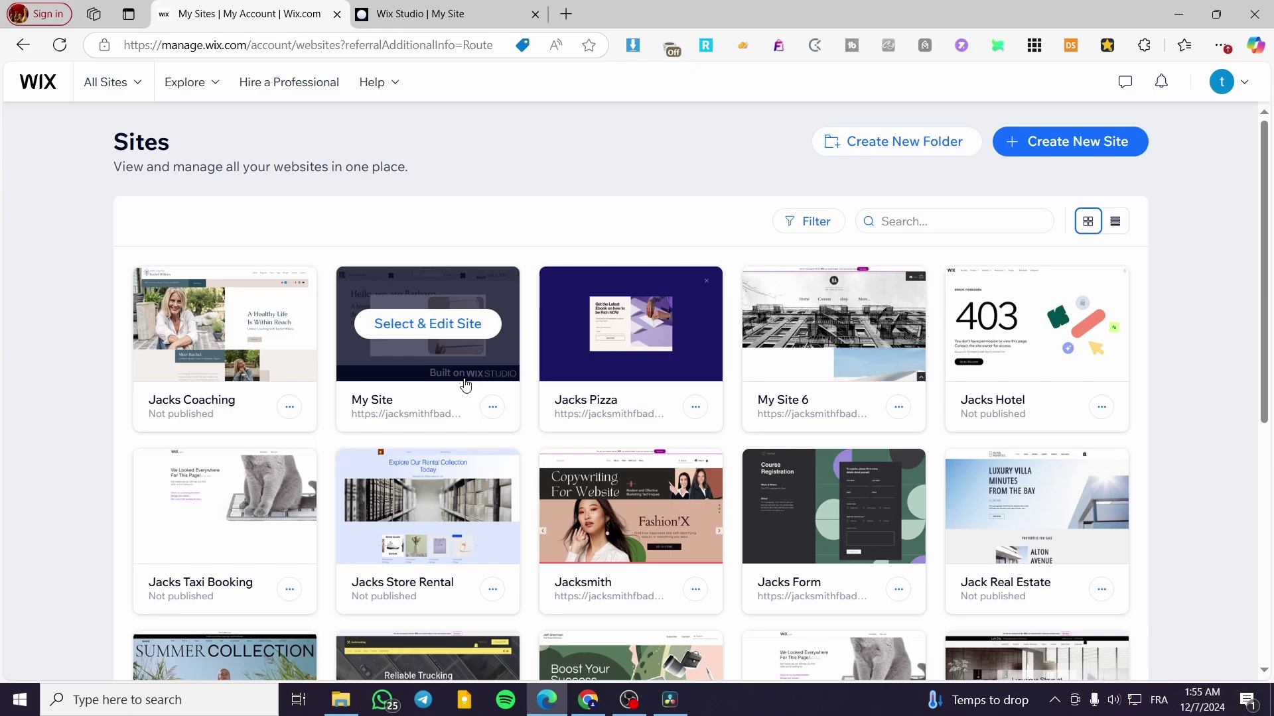
# View the new-site creation page in a separate browser tab, and return to the sites list
pyautogui.rightClick(1047, 144)
pyautogui.click(1060, 159)
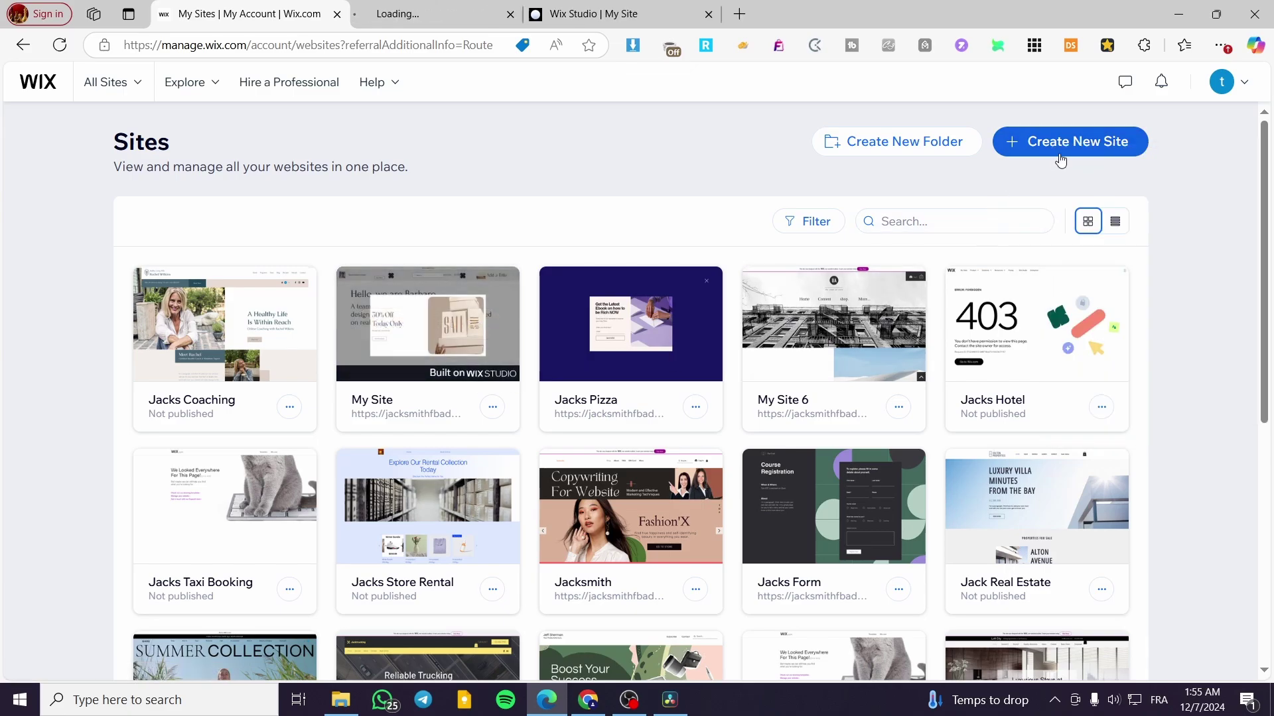
pyautogui.click(424, 13)
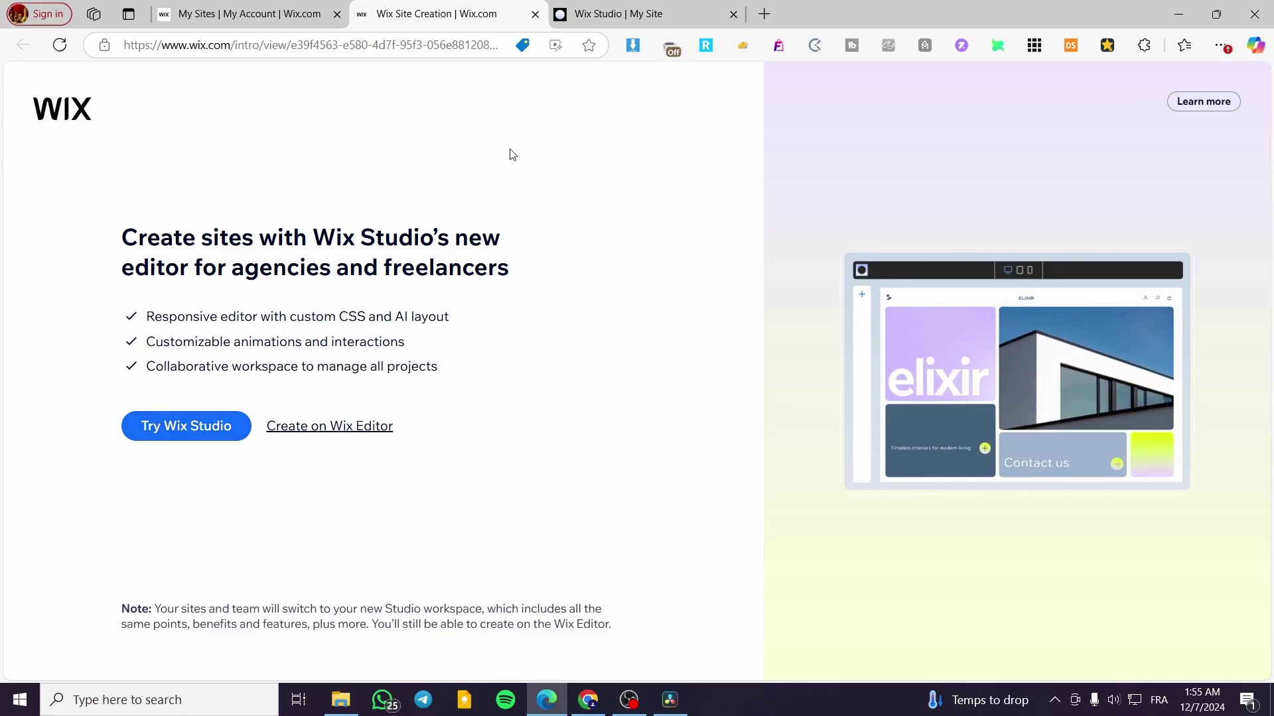
pyautogui.hotkey('ctrl', 'w')
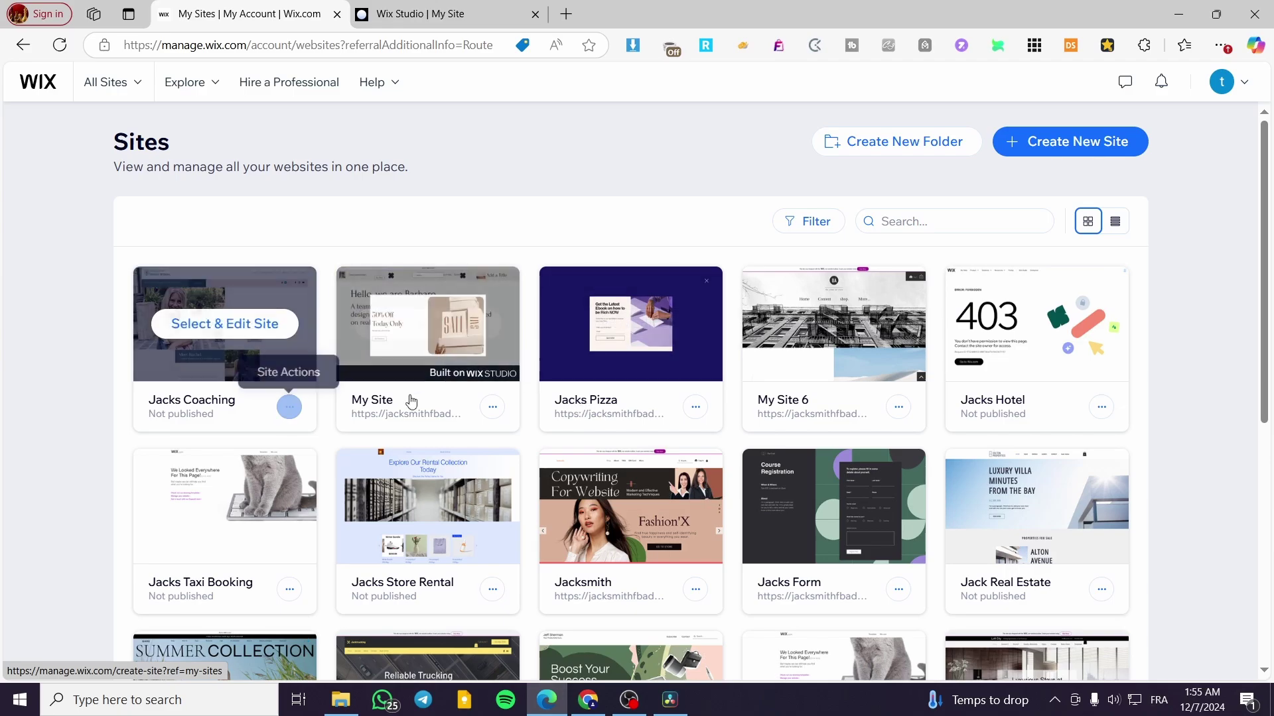
# Select the site named My Site and open it for editing
pyautogui.click(440, 331)
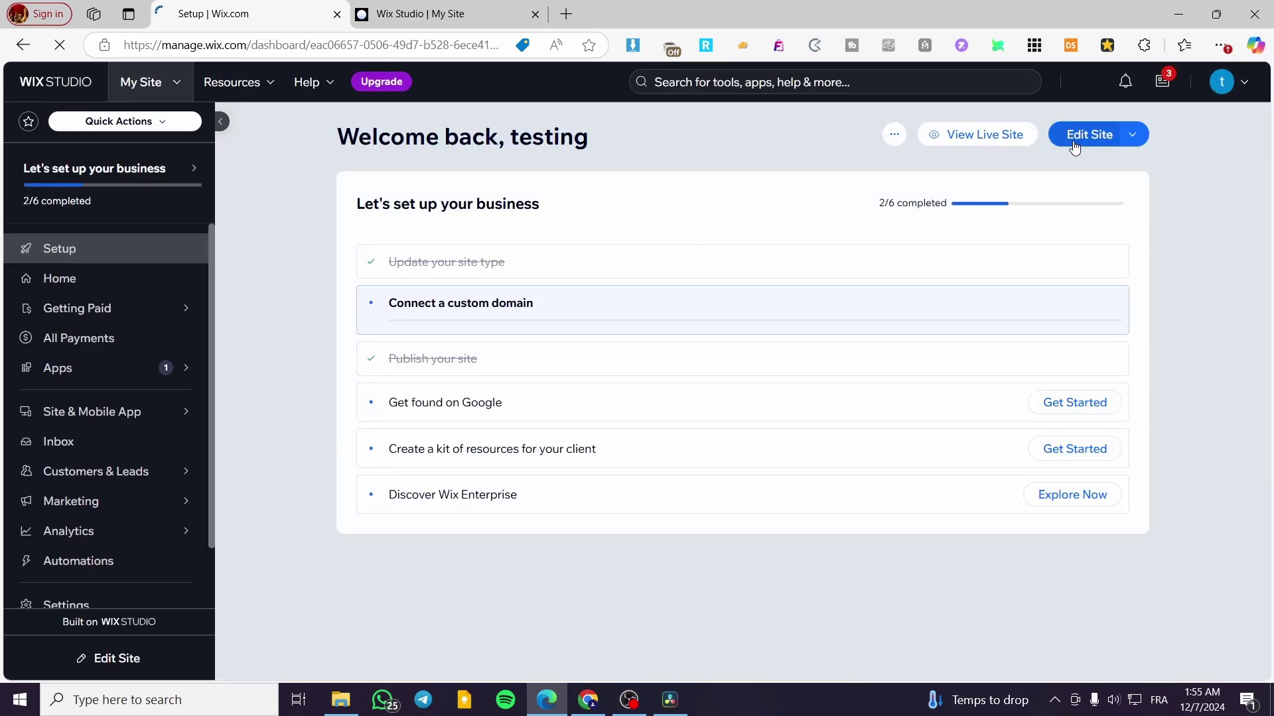
pyautogui.click(1075, 136)
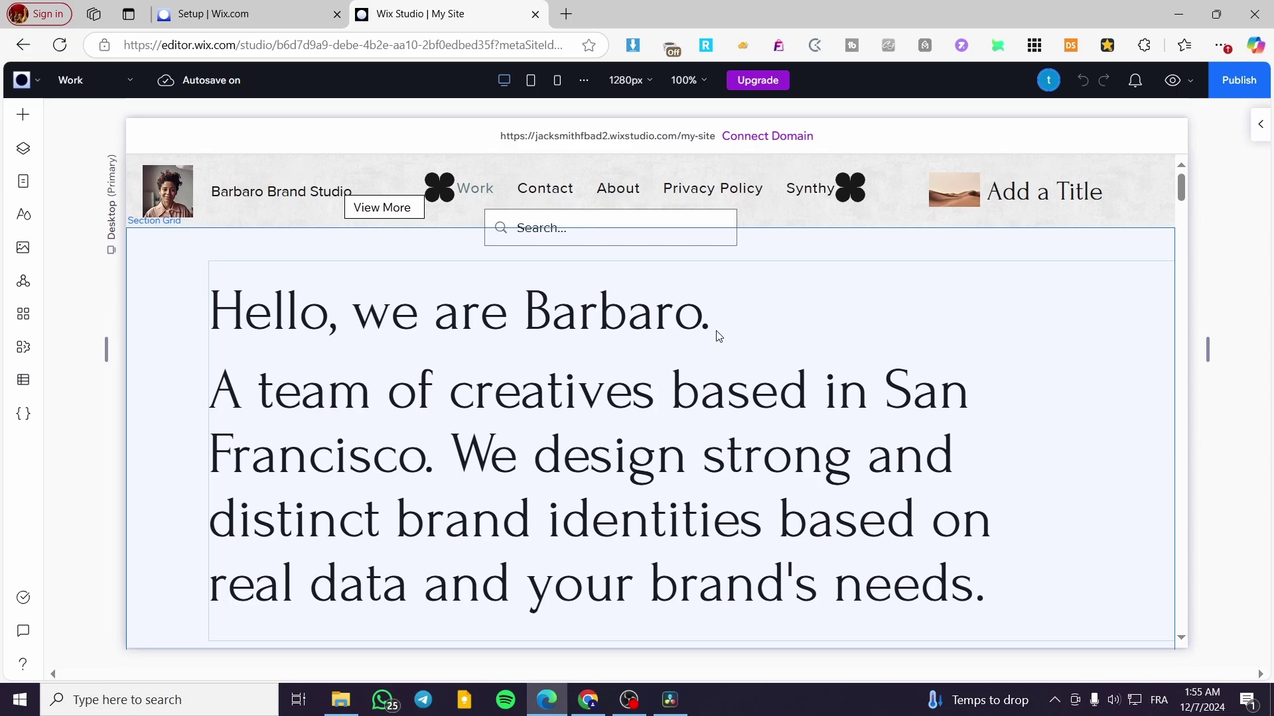
# Add a blank section between the three-column card section and the green section
pyautogui.scroll(-10, 694, 341)
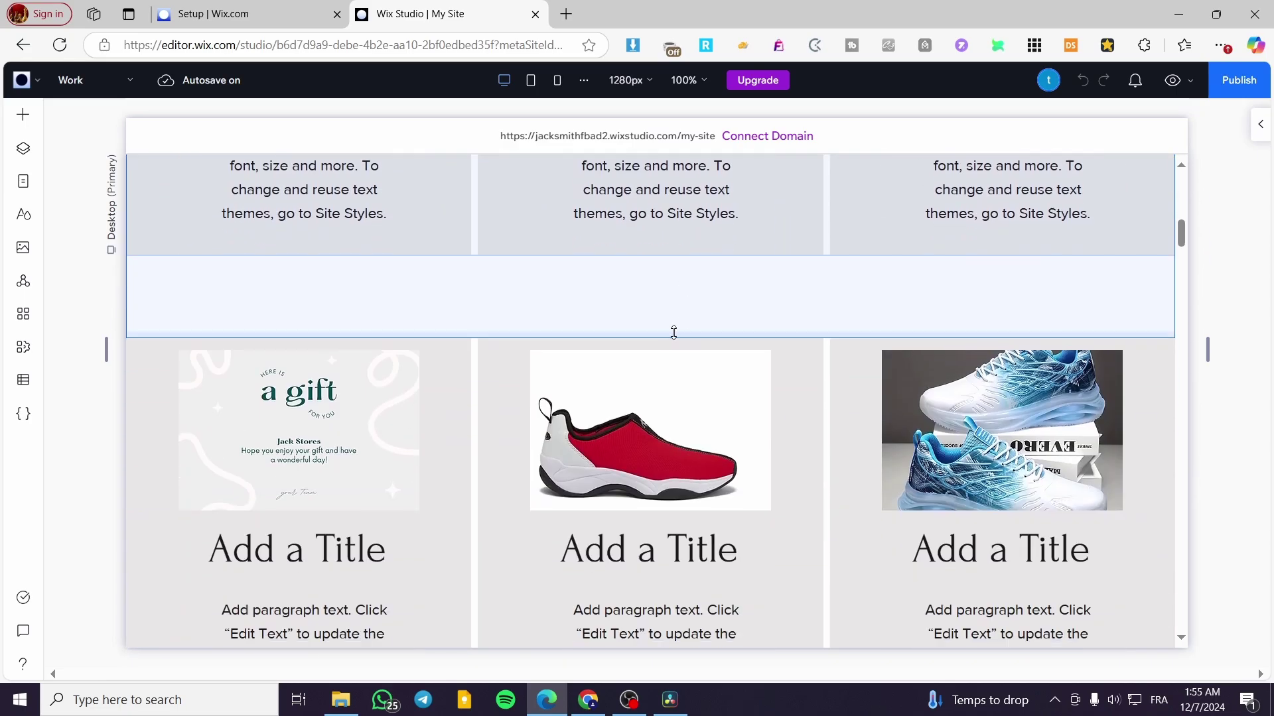
pyautogui.scroll(-6, 657, 360)
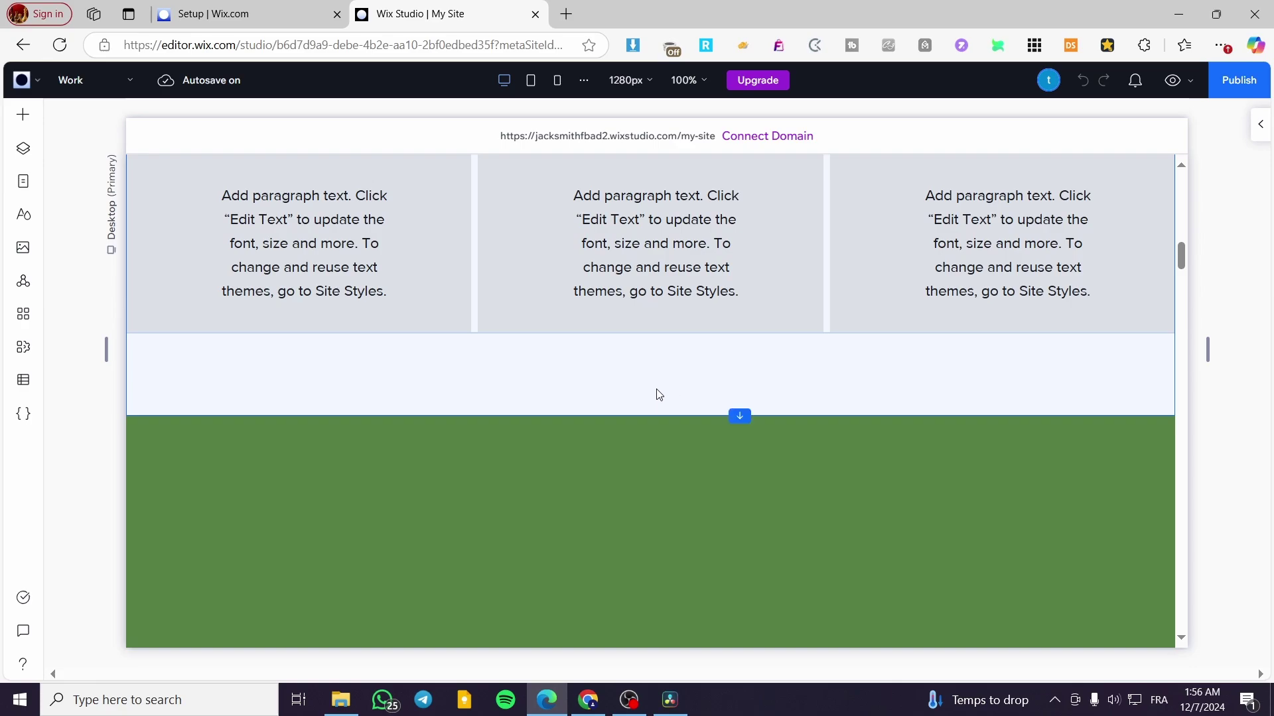
pyautogui.moveTo(670, 415); pyautogui.dragTo(672, 416)
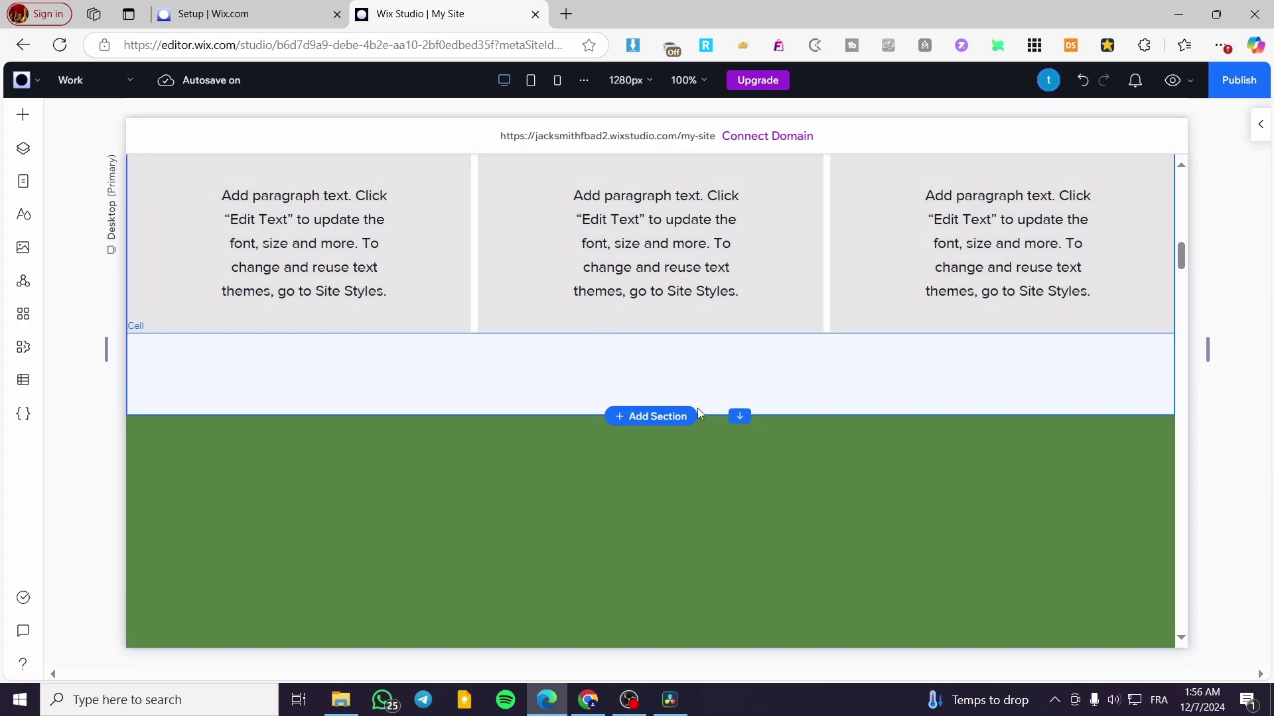
pyautogui.click(662, 416)
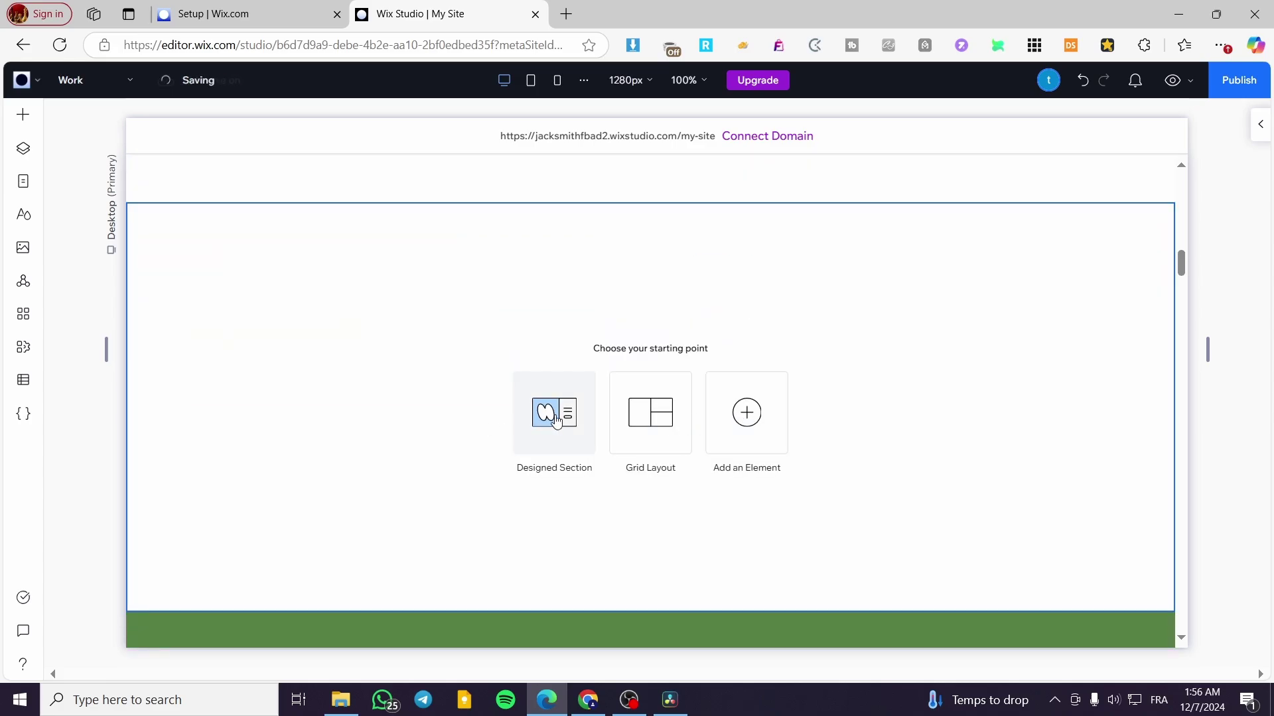
# Browse the quick-add elements and the section grid layouts available for the blank section, and close the element library
pyautogui.click(748, 418)
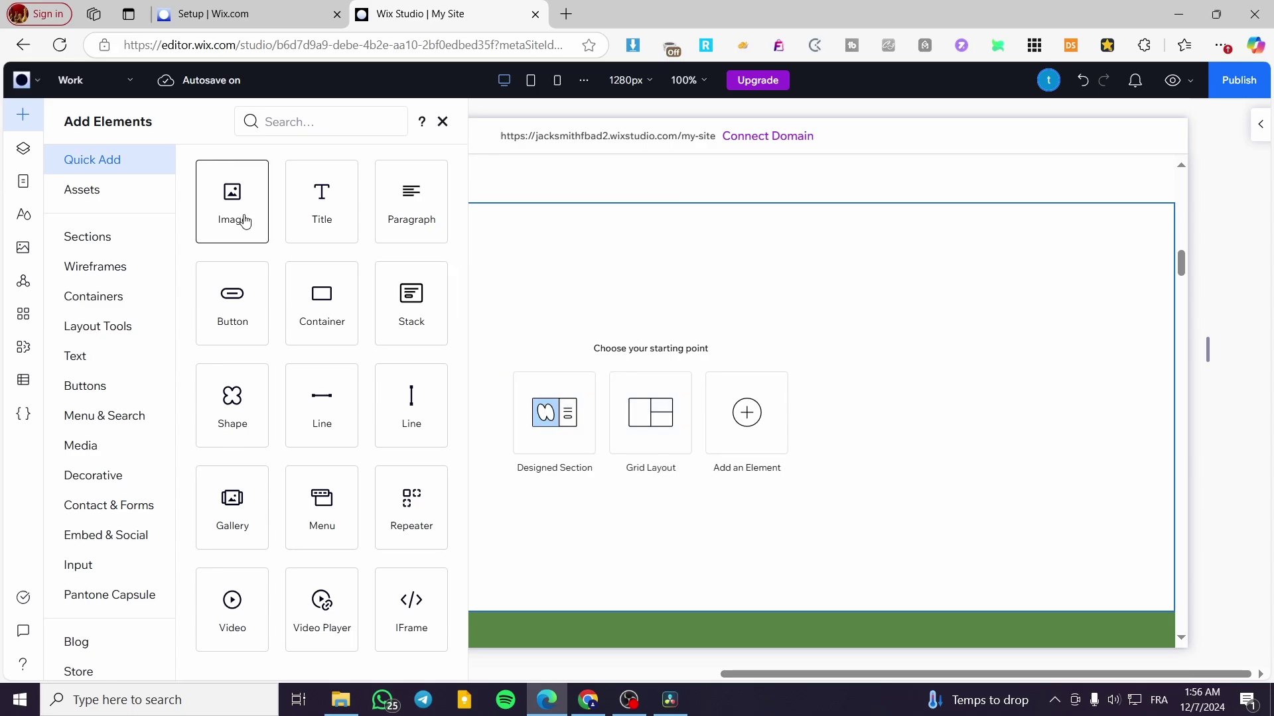
pyautogui.click(645, 435)
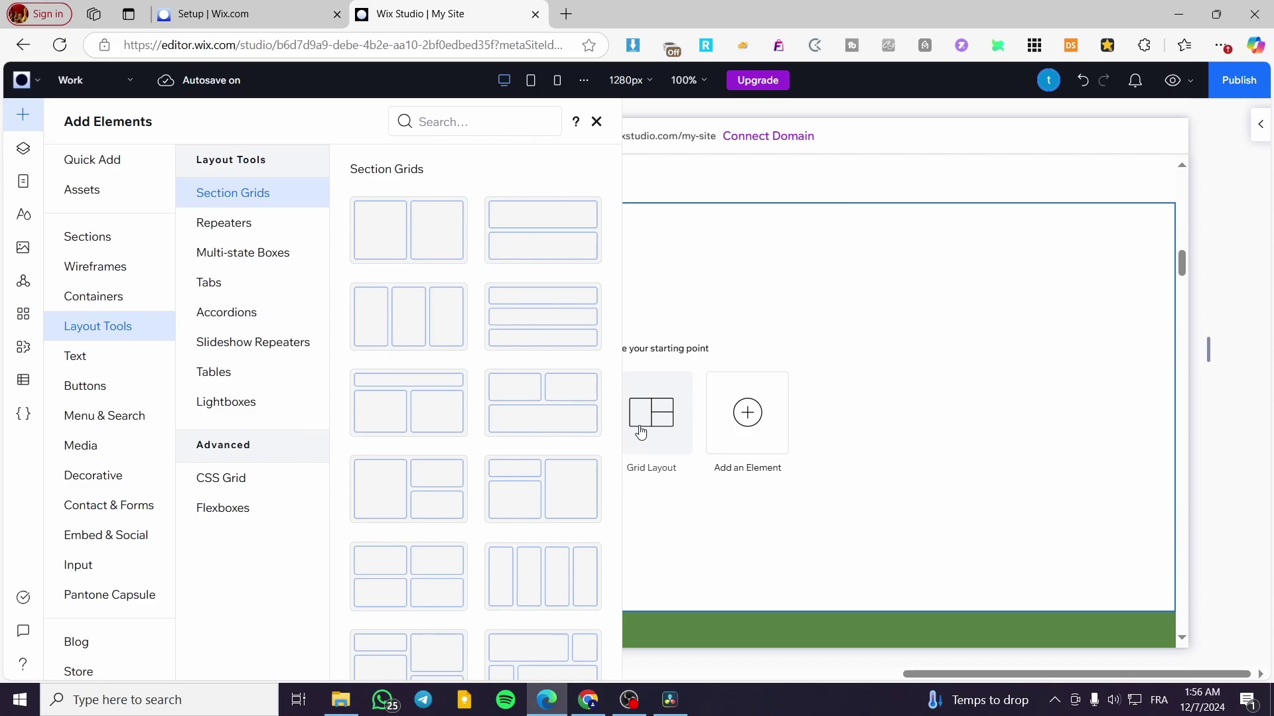
pyautogui.moveTo(595, 164)
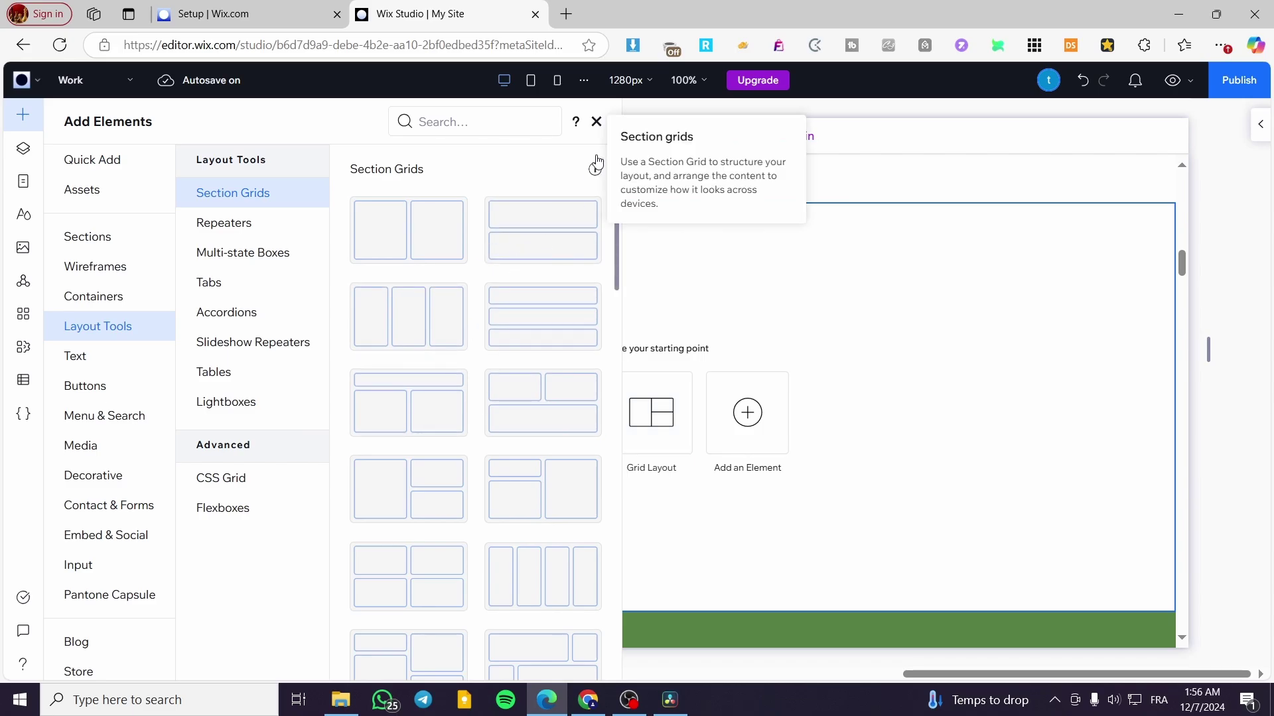
pyautogui.click(296, 13)
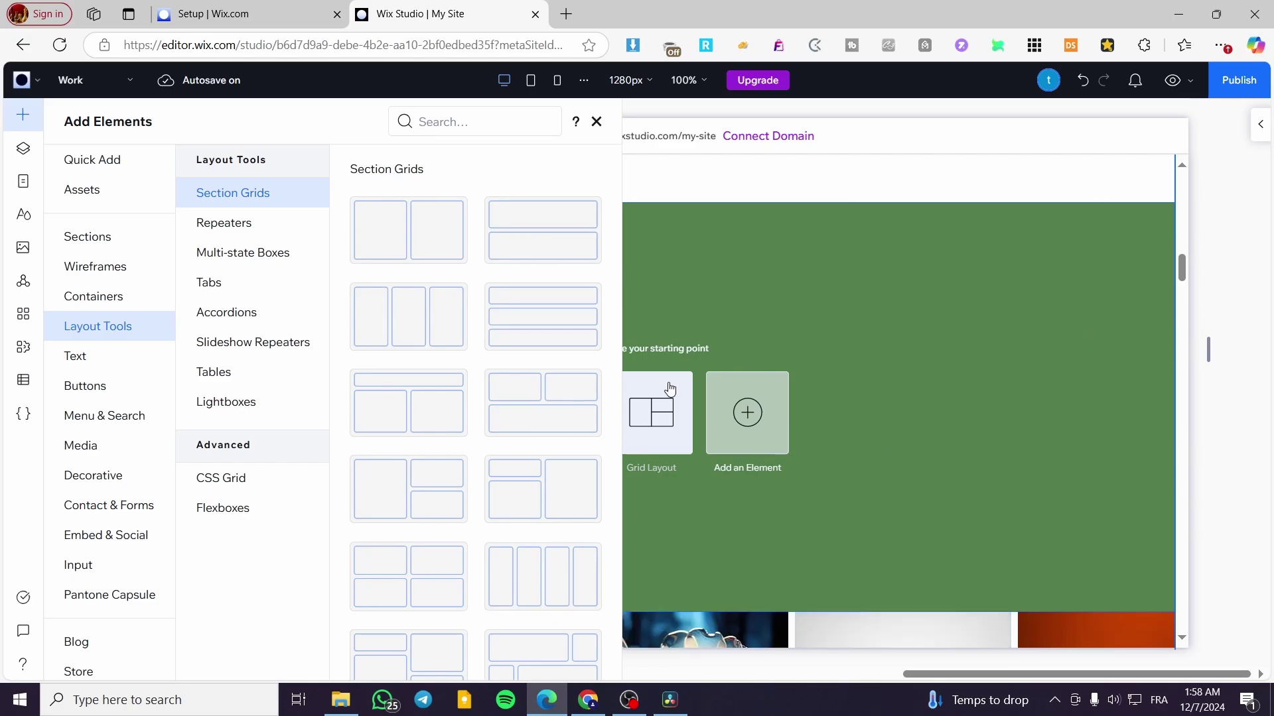
pyautogui.hotkey('ctrl', 'z')
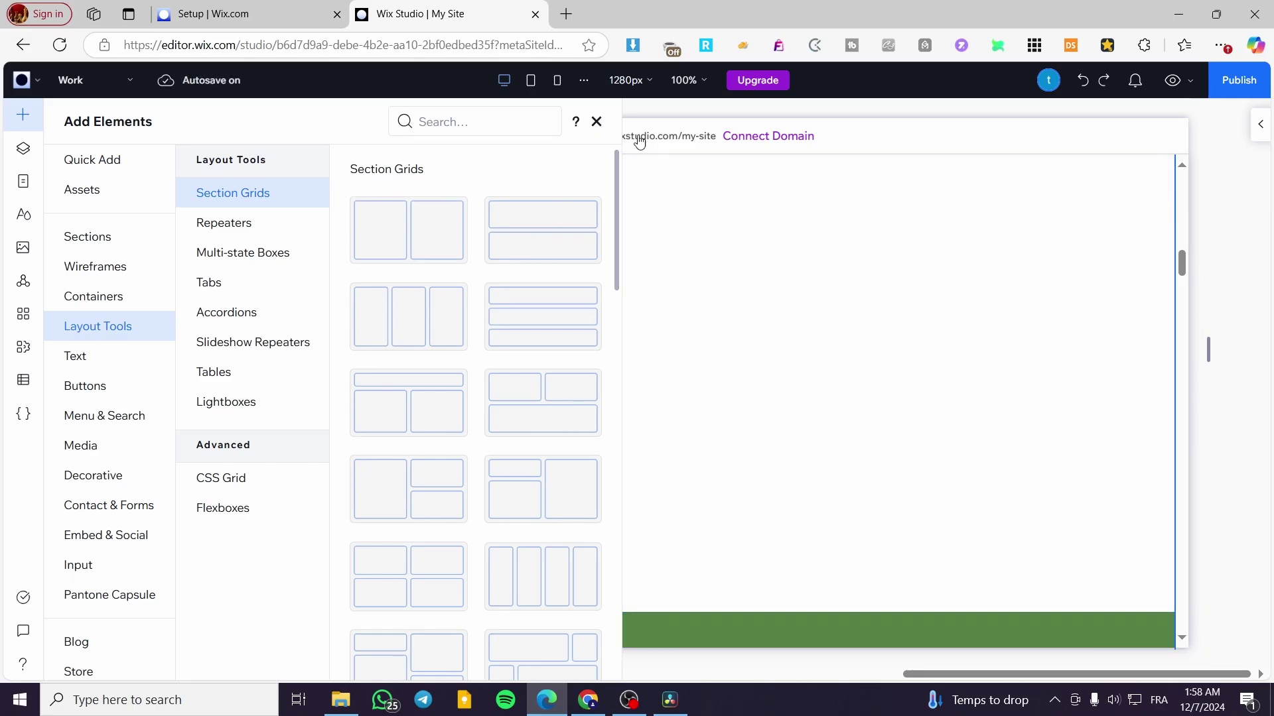
pyautogui.click(597, 122)
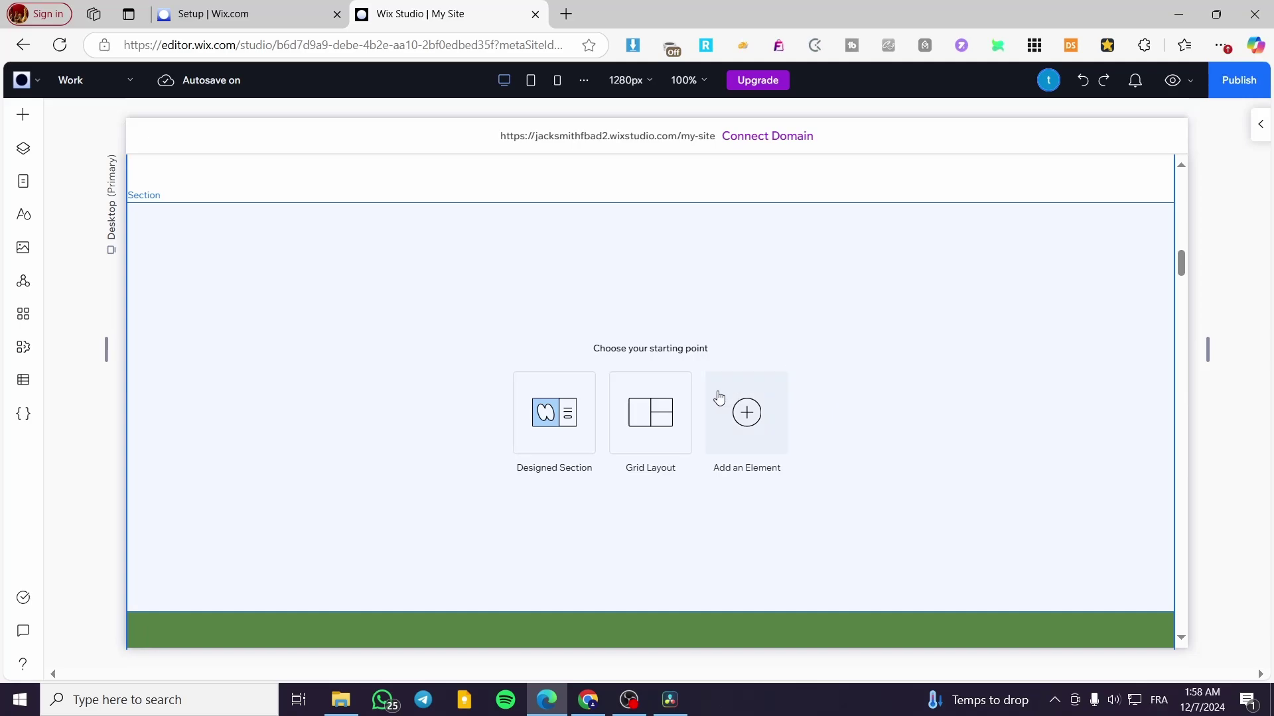
# Add a cell to the right in the blank section, and delete the left cell
pyautogui.click(811, 312)
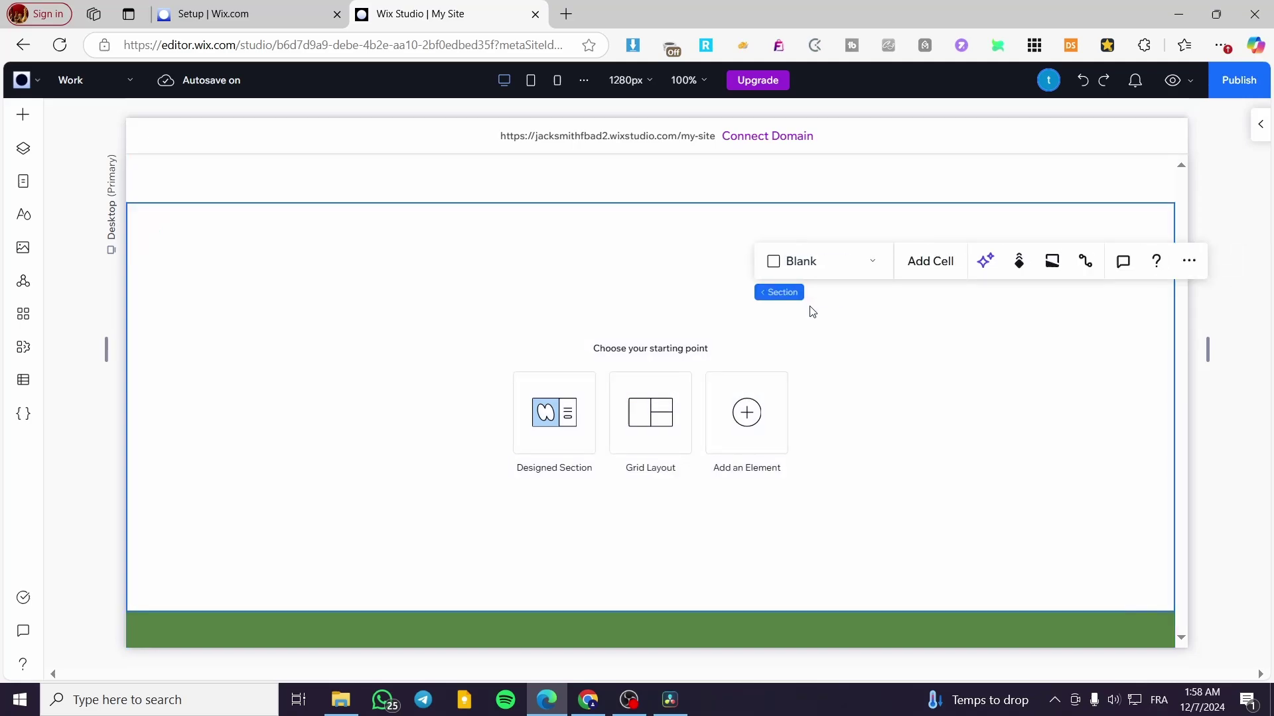
pyautogui.click(919, 269)
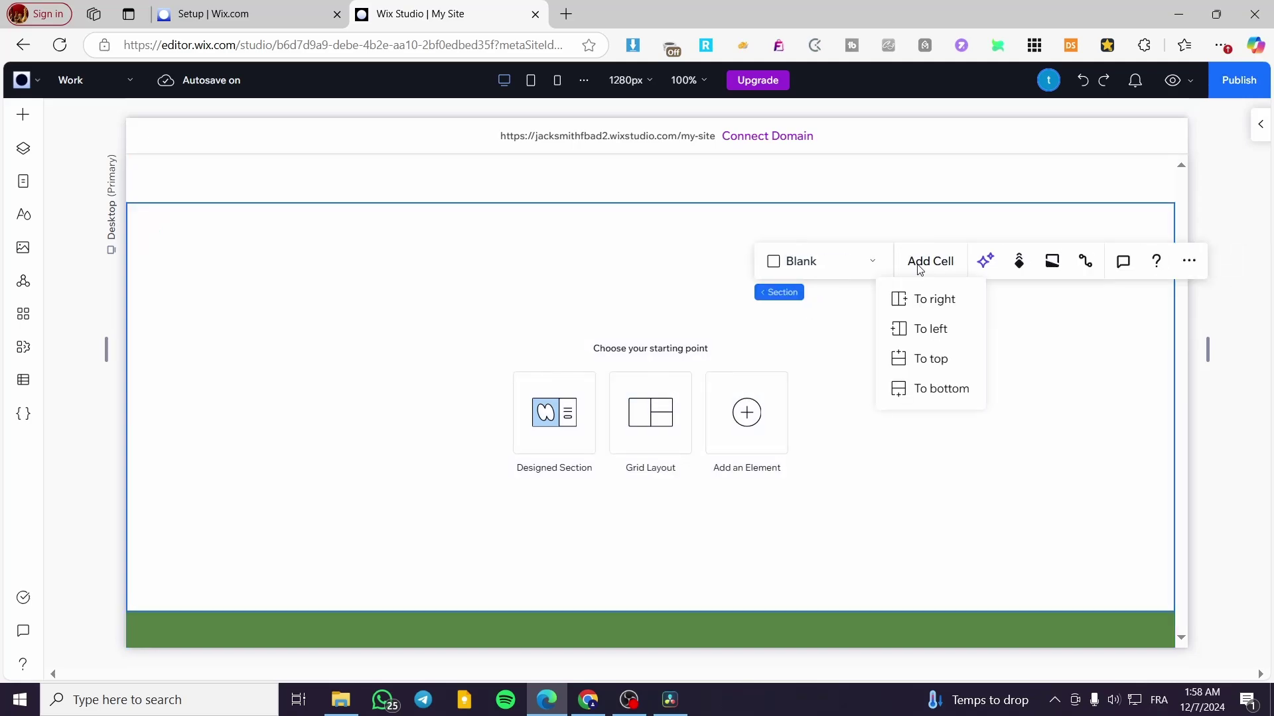
pyautogui.click(938, 300)
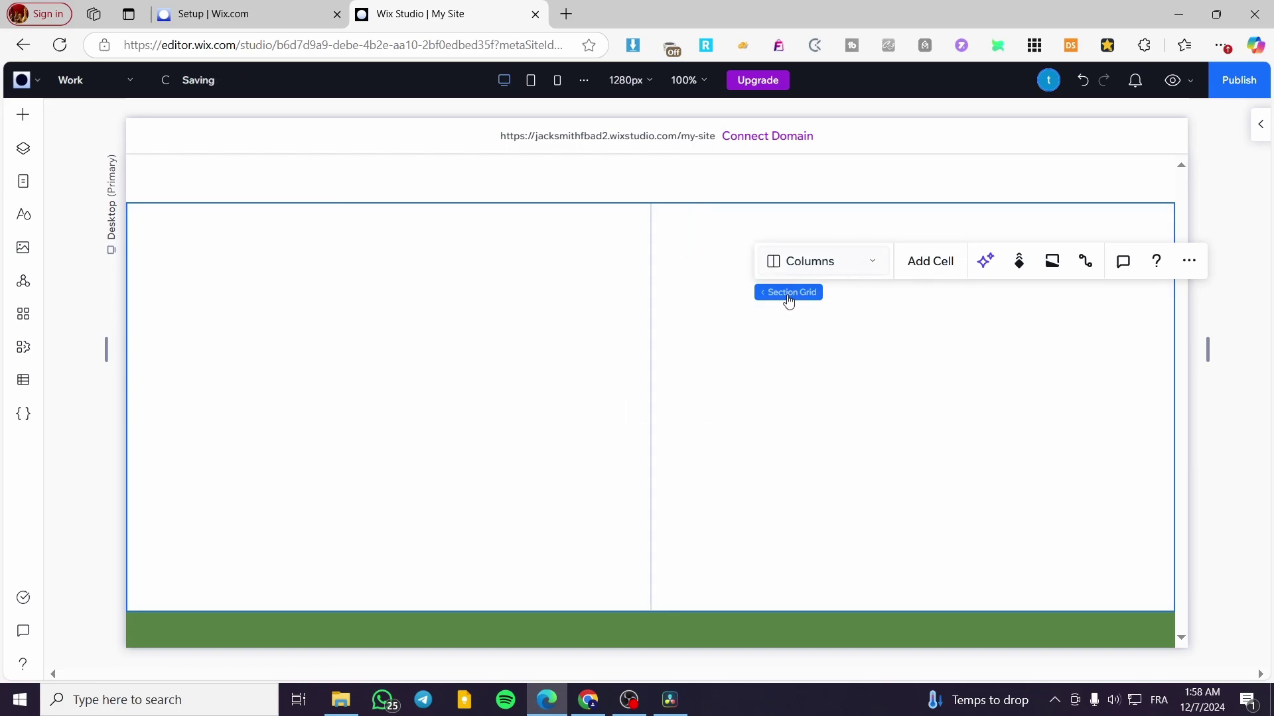
pyautogui.click(609, 360)
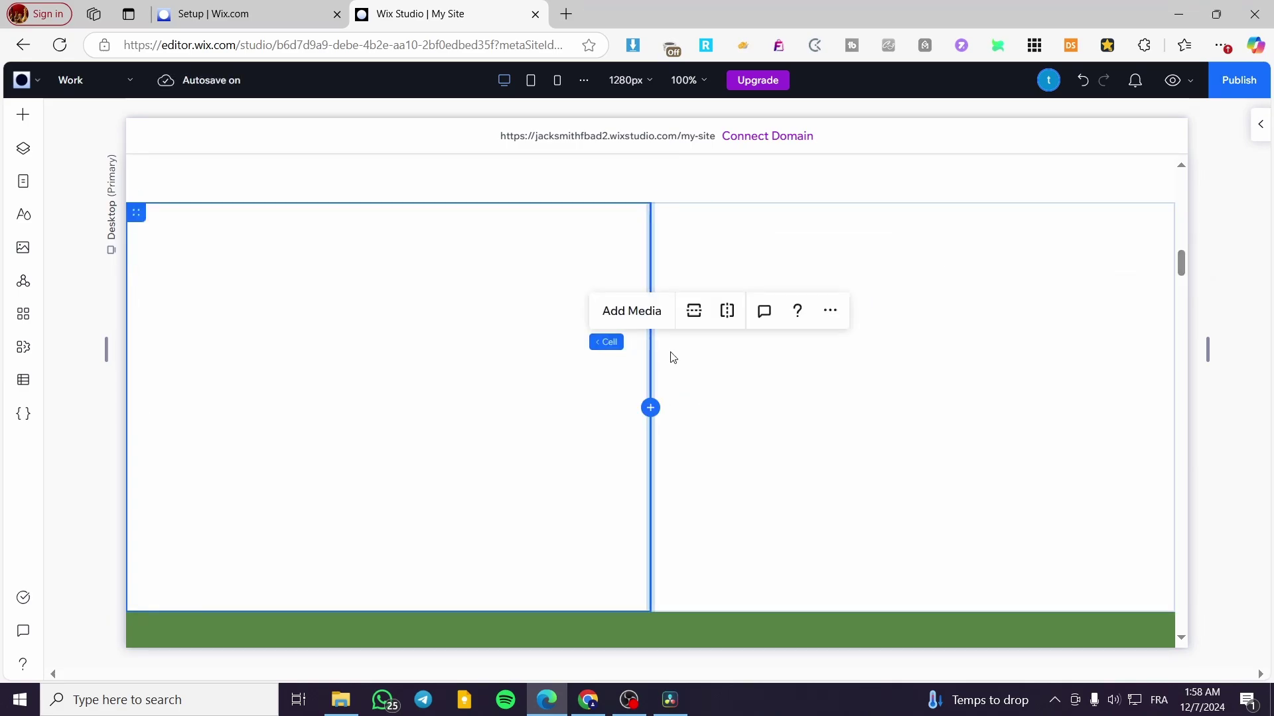
pyautogui.press('Delete')
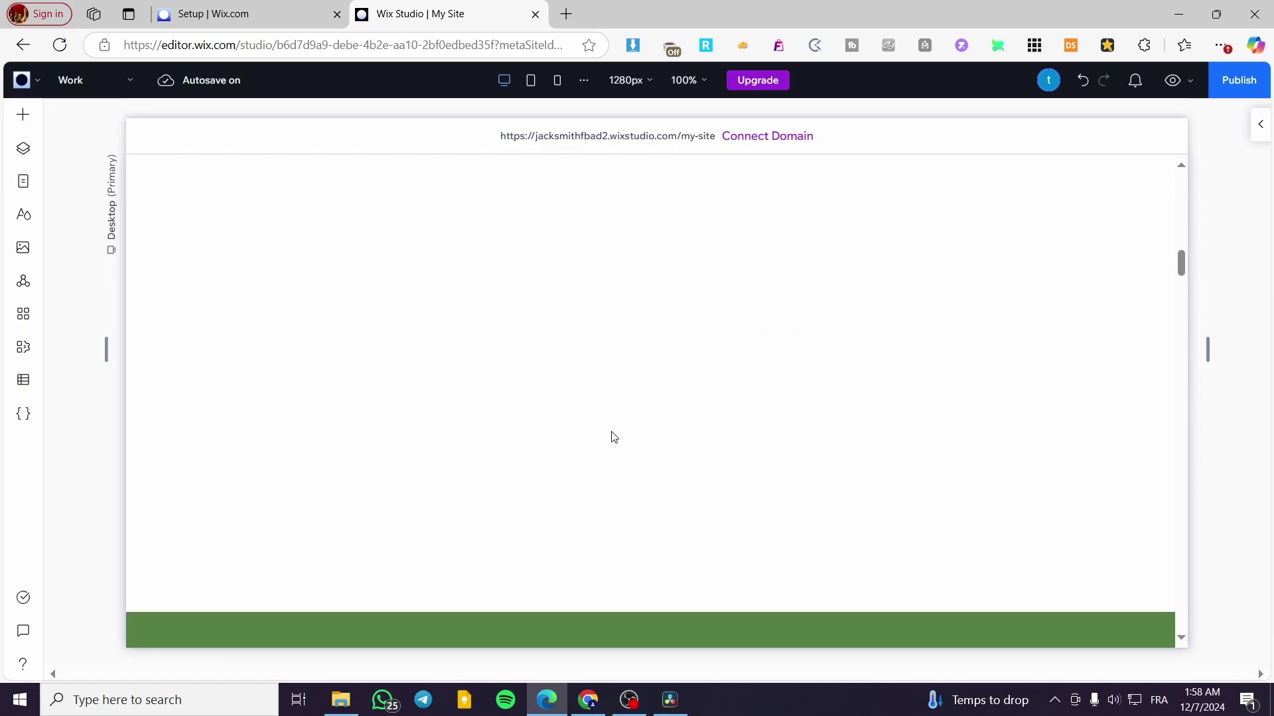
# Add a cell to the top of the new section so that it is split into rows
pyautogui.click(834, 335)
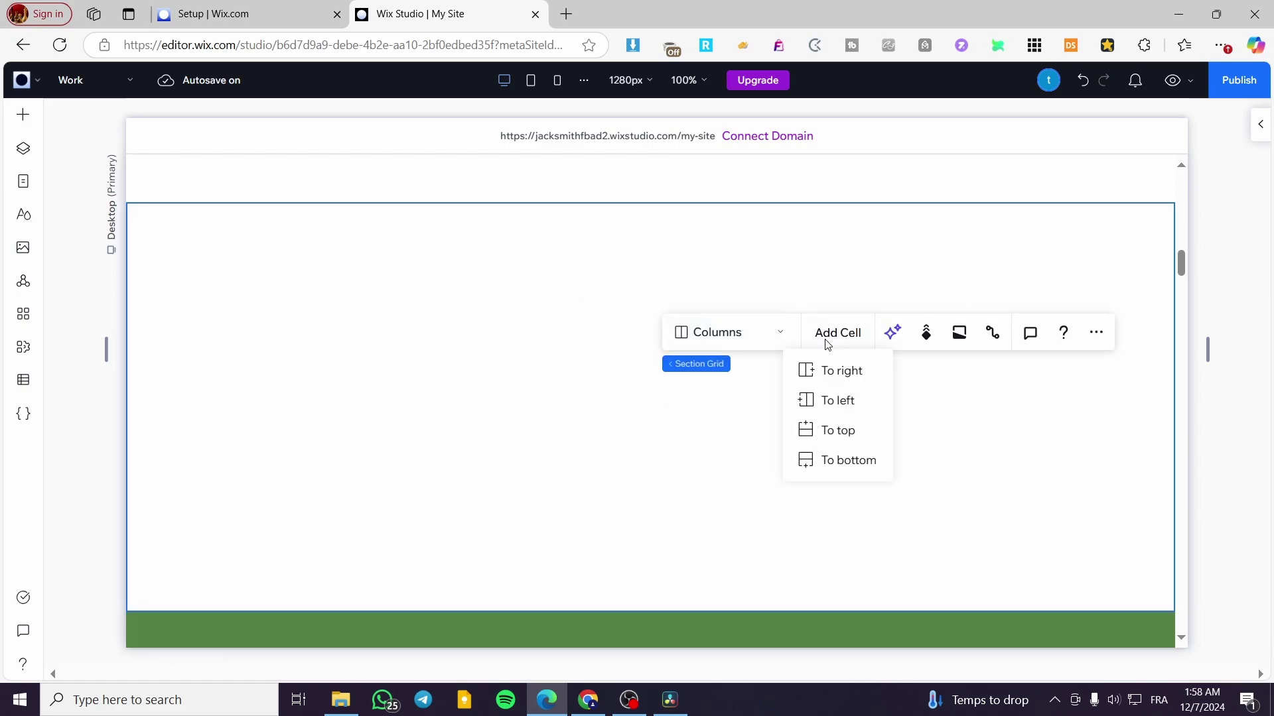
pyautogui.click(861, 432)
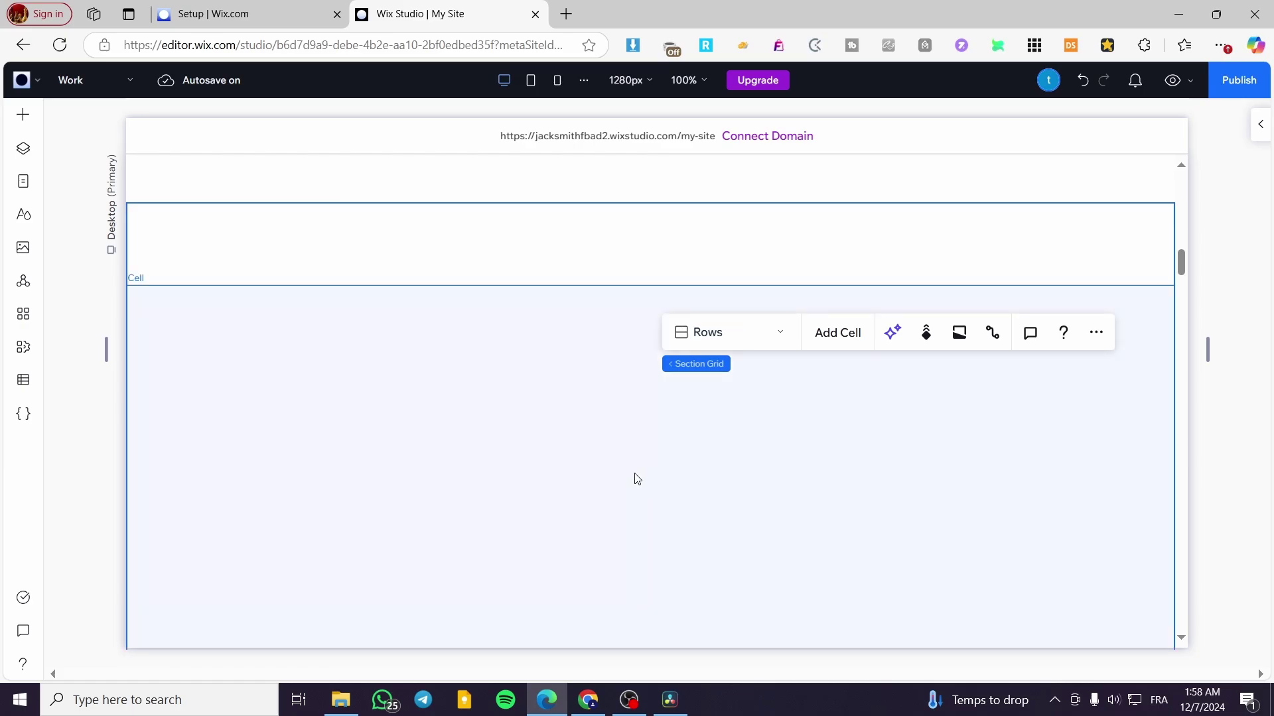
pyautogui.scroll(5, 633, 471)
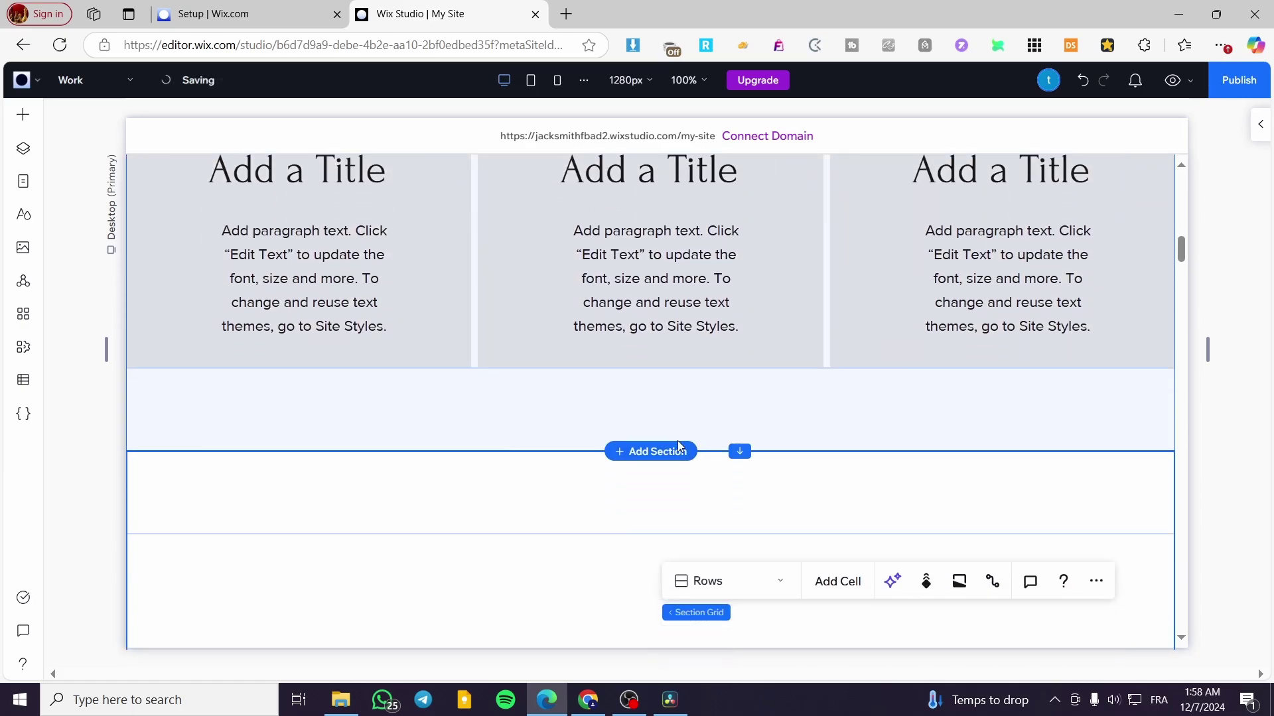
pyautogui.scroll(-4, 730, 398)
# Increase the height of the top row in the new section
pyautogui.click(742, 347)
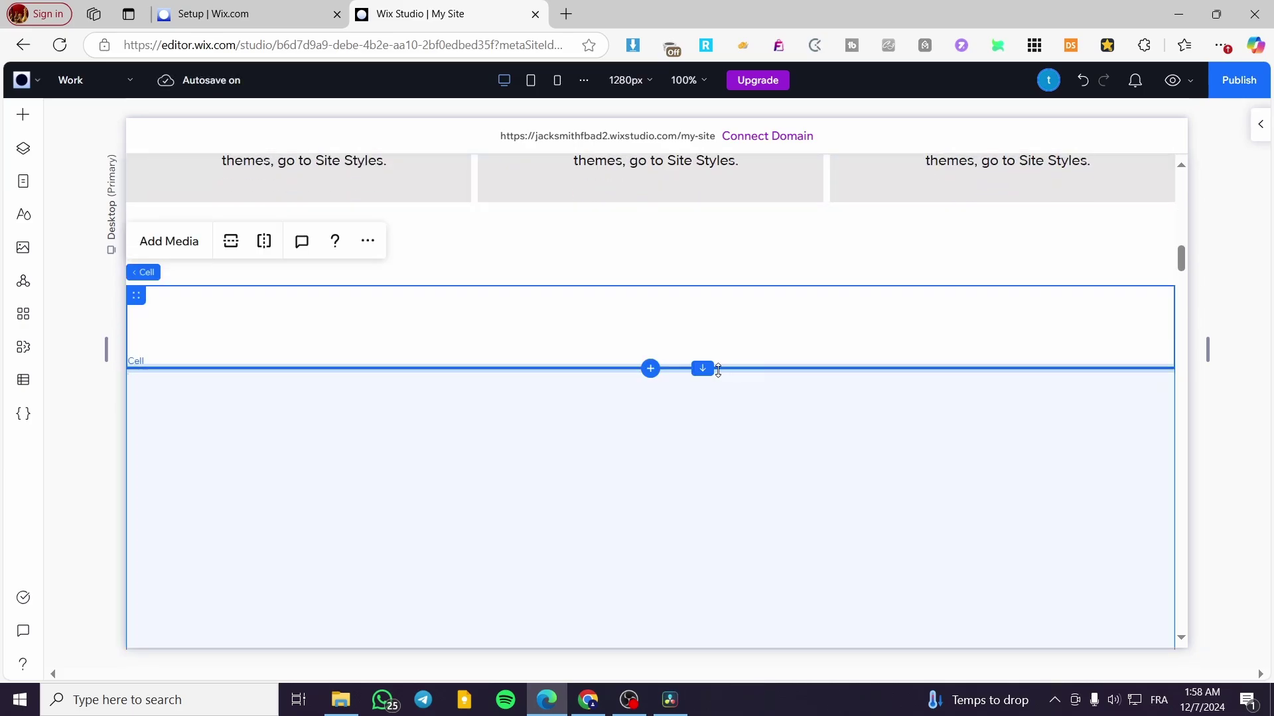
pyautogui.moveTo(703, 367); pyautogui.dragTo(807, 335)
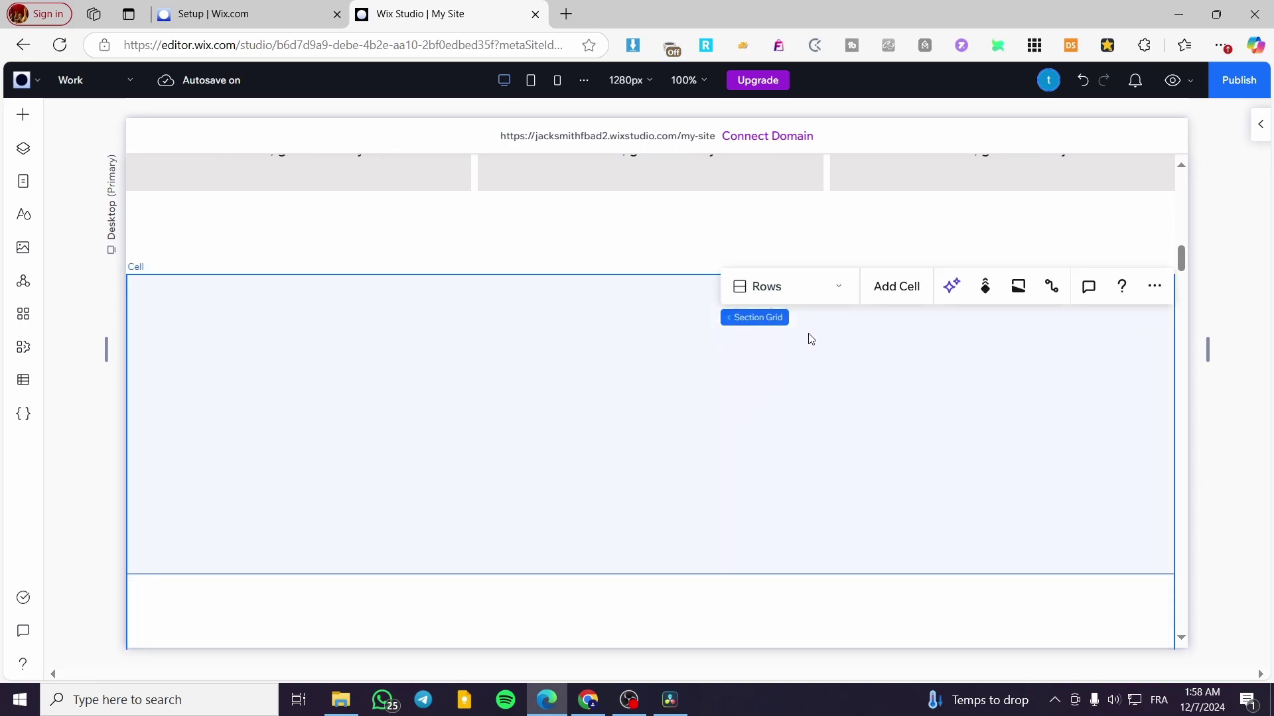
pyautogui.scroll(-1, 807, 332)
pyautogui.moveTo(741, 529); pyautogui.dragTo(743, 689)
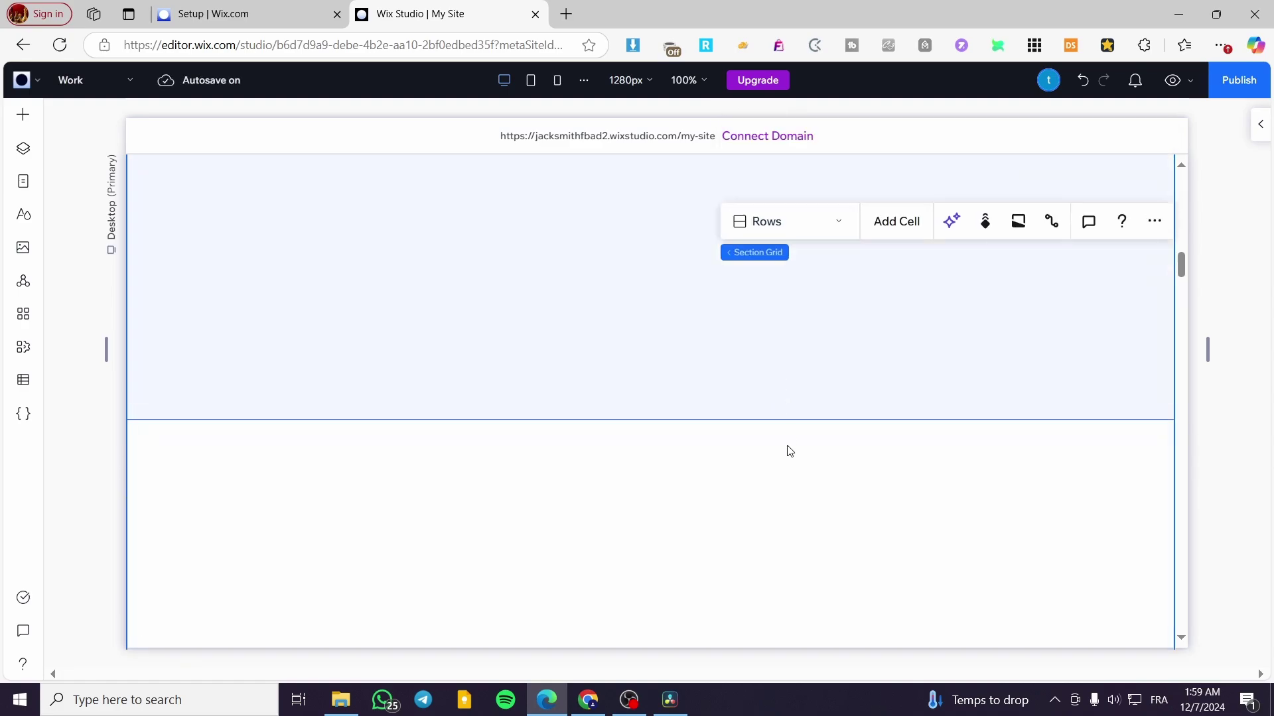
pyautogui.click(788, 532)
pyautogui.click(907, 386)
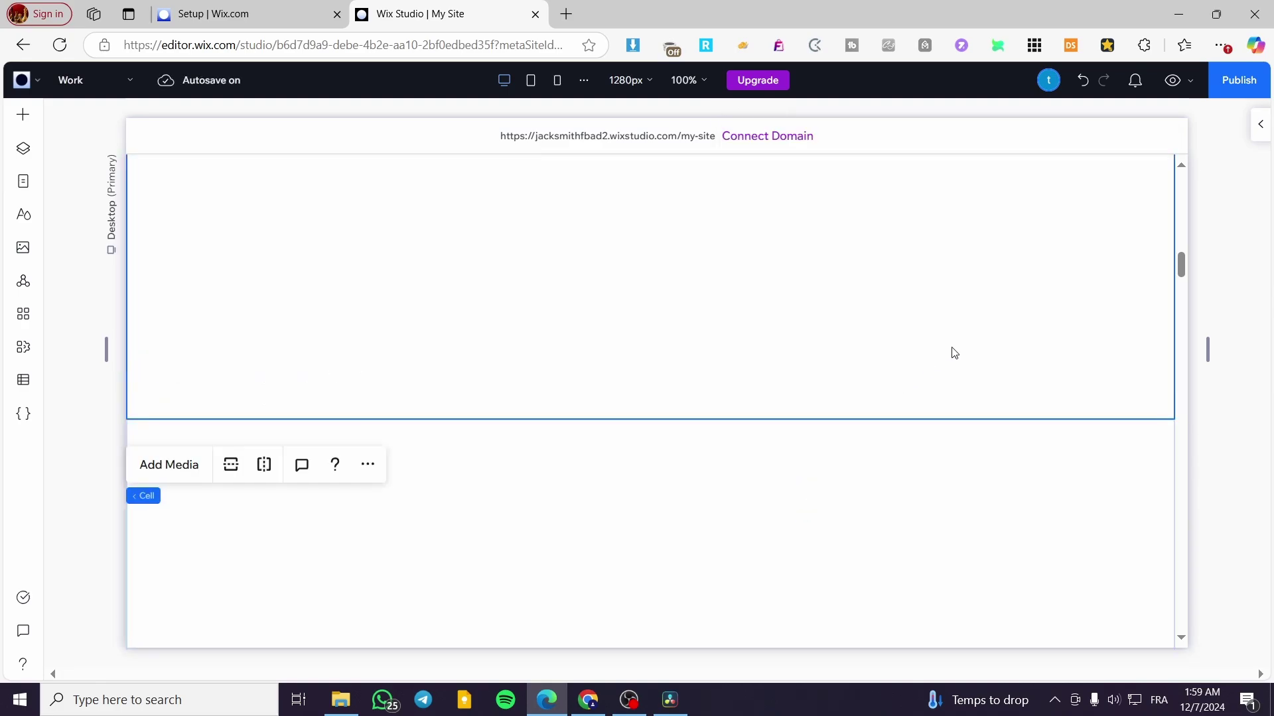
pyautogui.scroll(2, 331, 270)
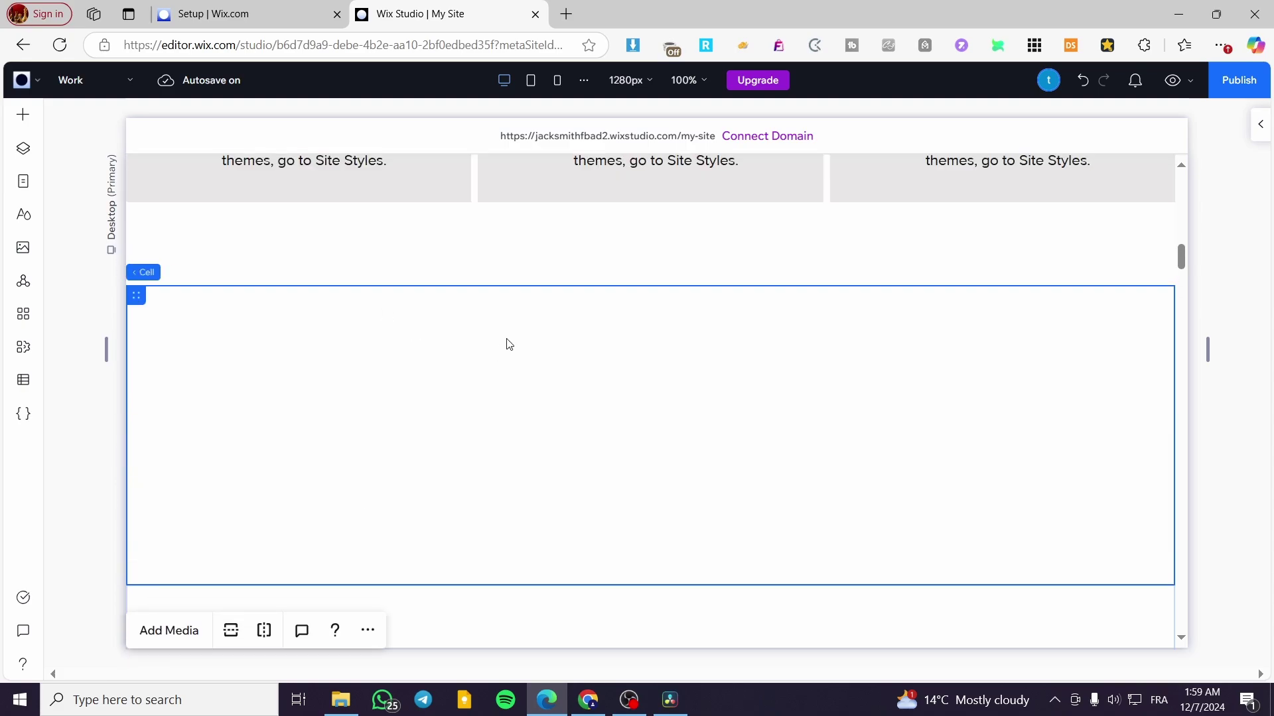
# Add a cell to the bottom of the three-column card section, and enlarge the empty rows beneath the cards
pyautogui.click(509, 249)
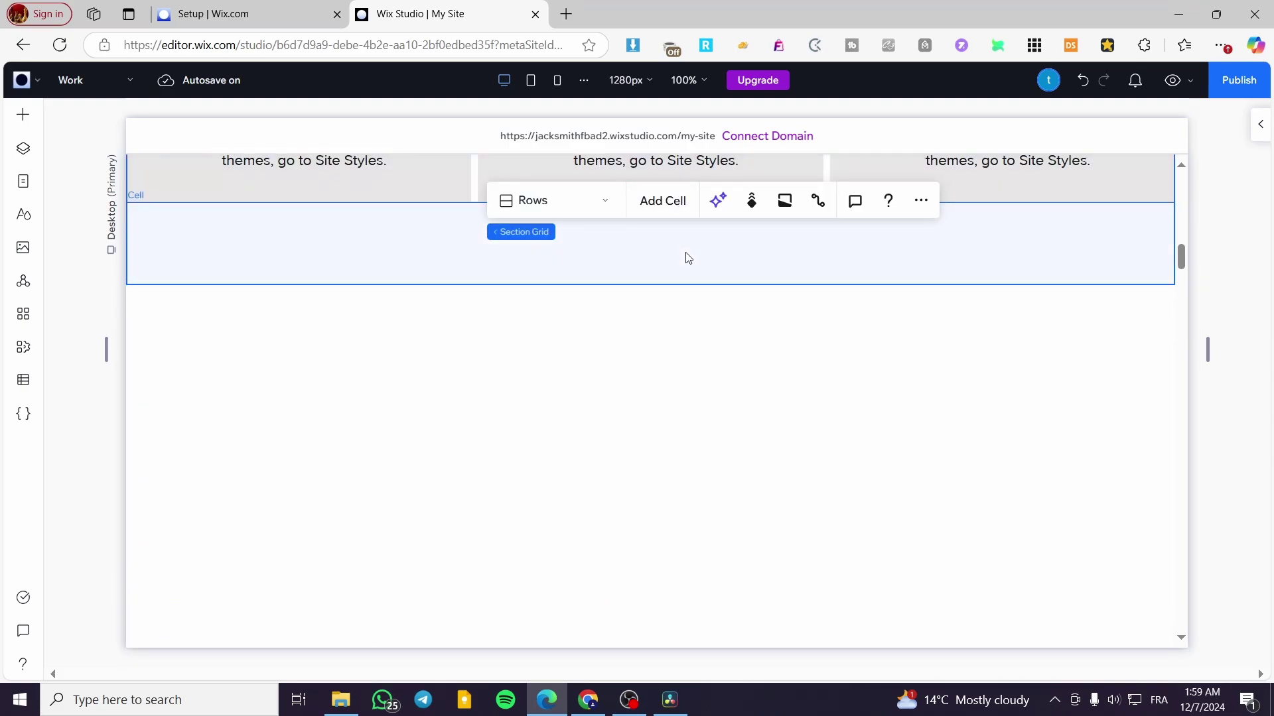
pyautogui.click(651, 205)
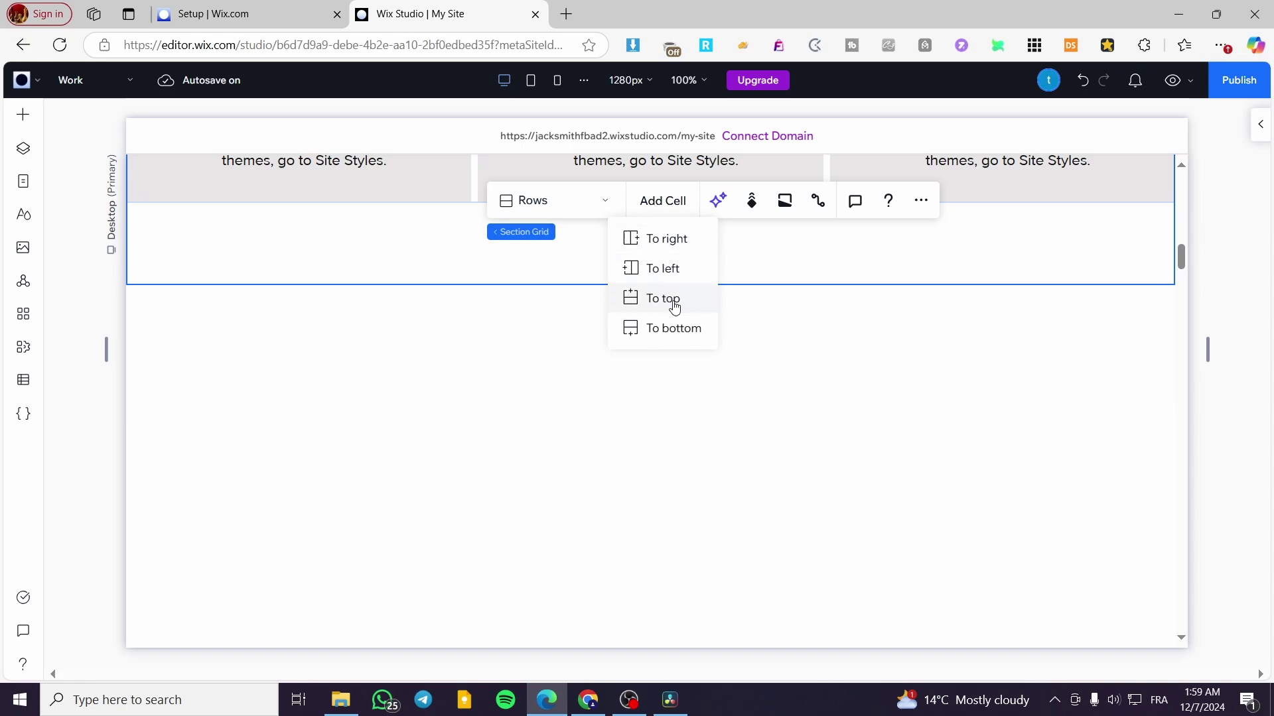
pyautogui.click(691, 339)
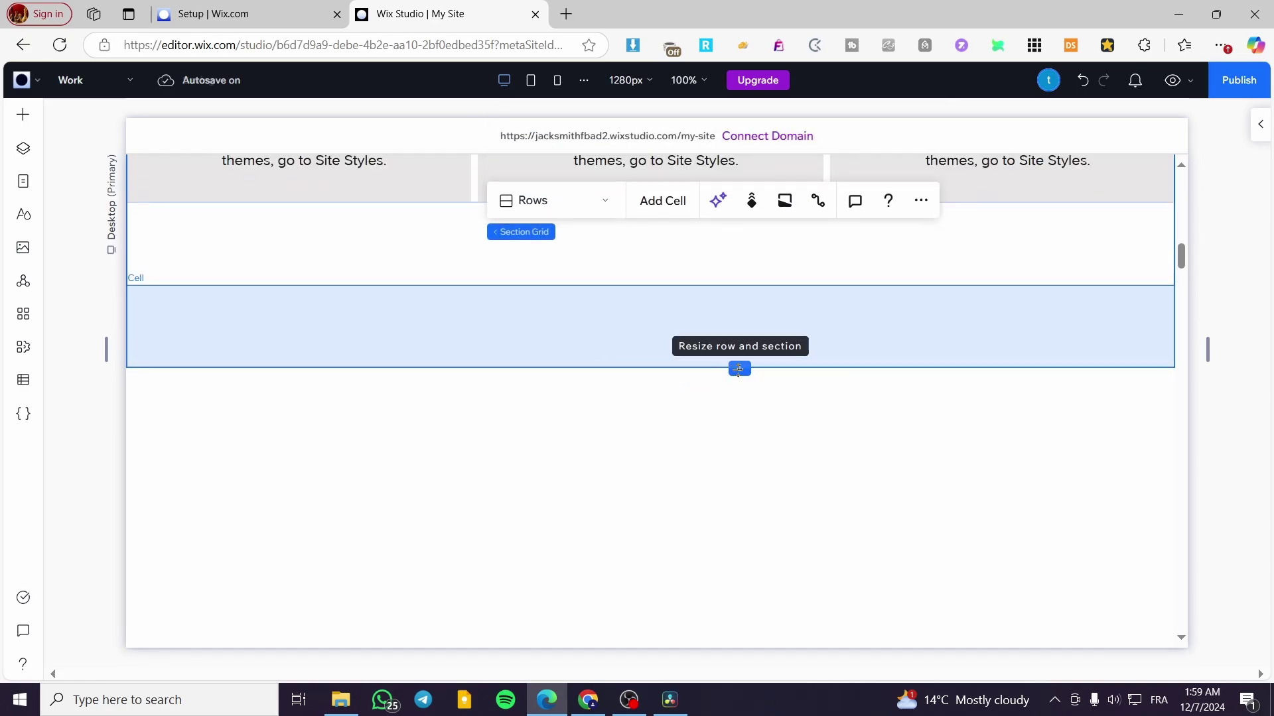
pyautogui.moveTo(737, 367); pyautogui.dragTo(744, 595)
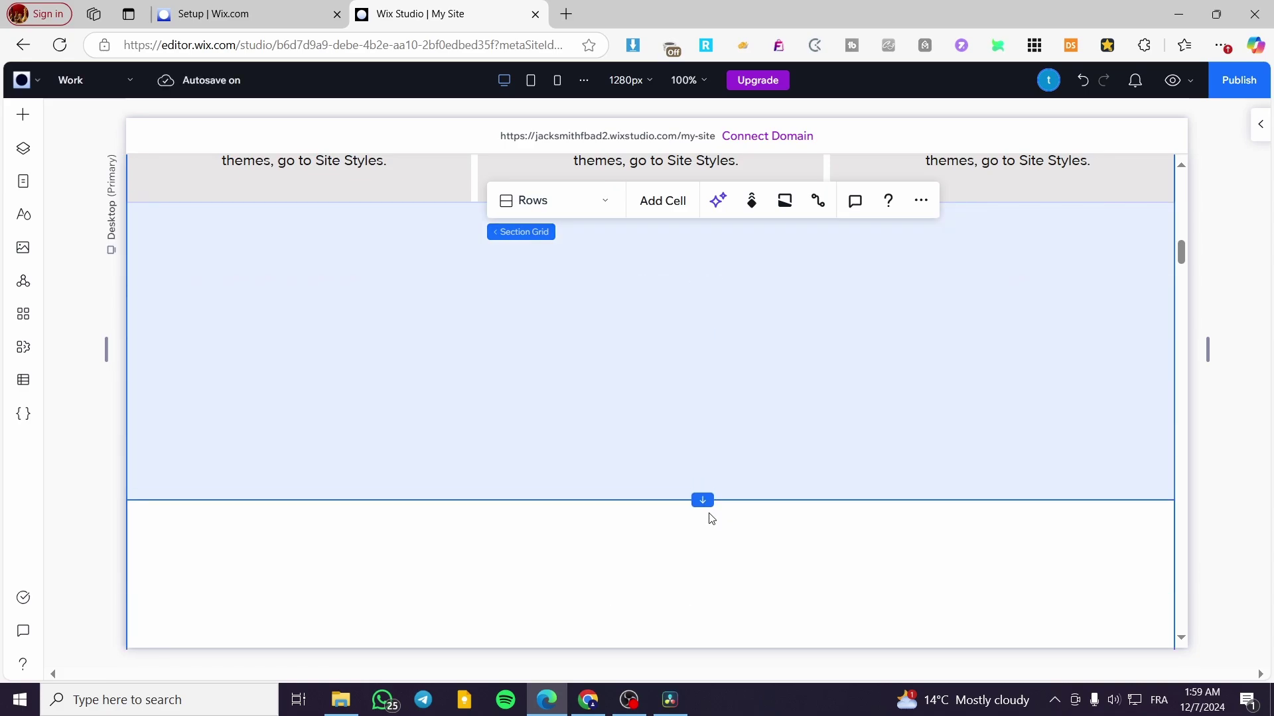
# Add an image to the first empty row beneath the cards, and enlarge it to fill the row's right half
pyautogui.scroll(-3, 717, 466)
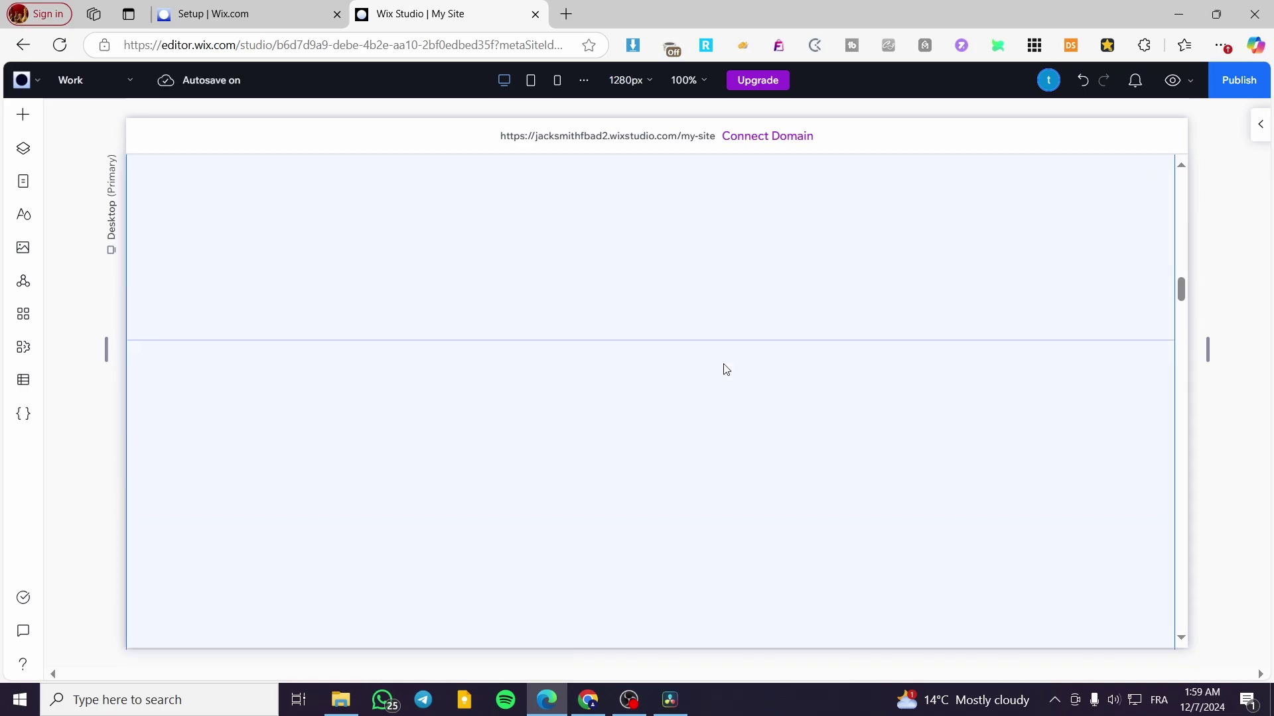
pyautogui.scroll(2, 723, 364)
pyautogui.scroll(2, 740, 500)
pyautogui.click(787, 497)
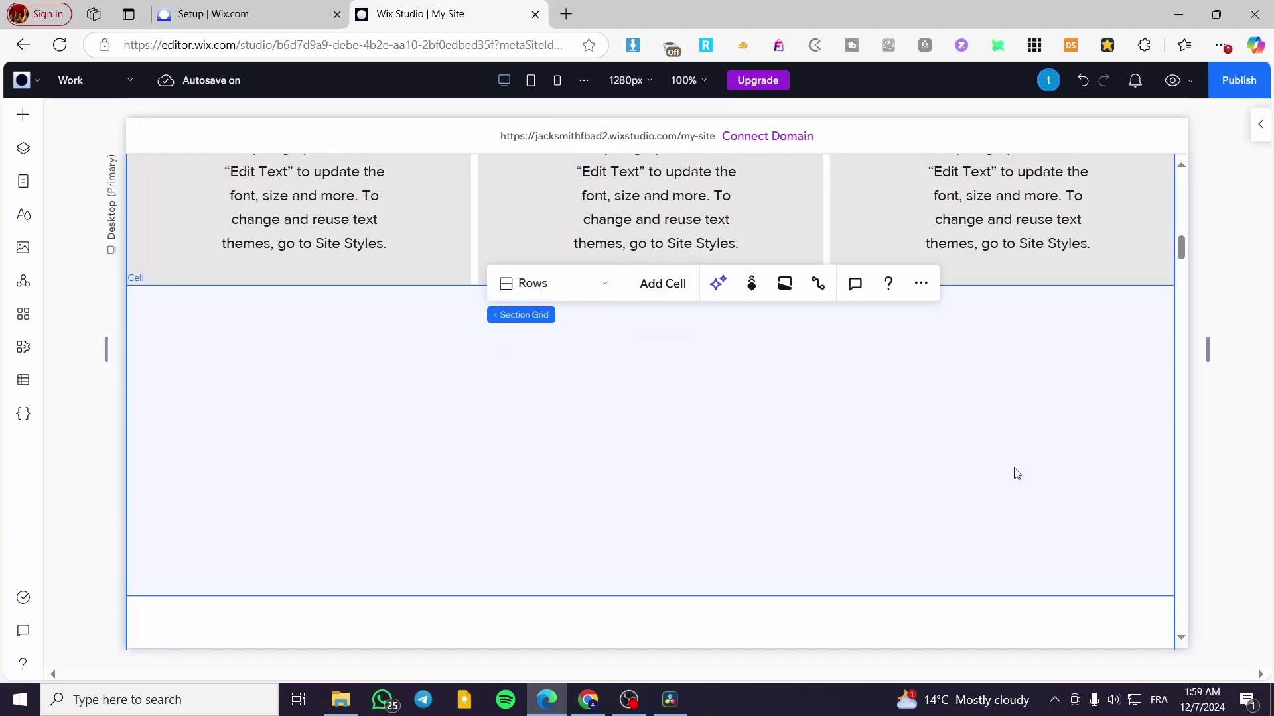
pyautogui.click(994, 472)
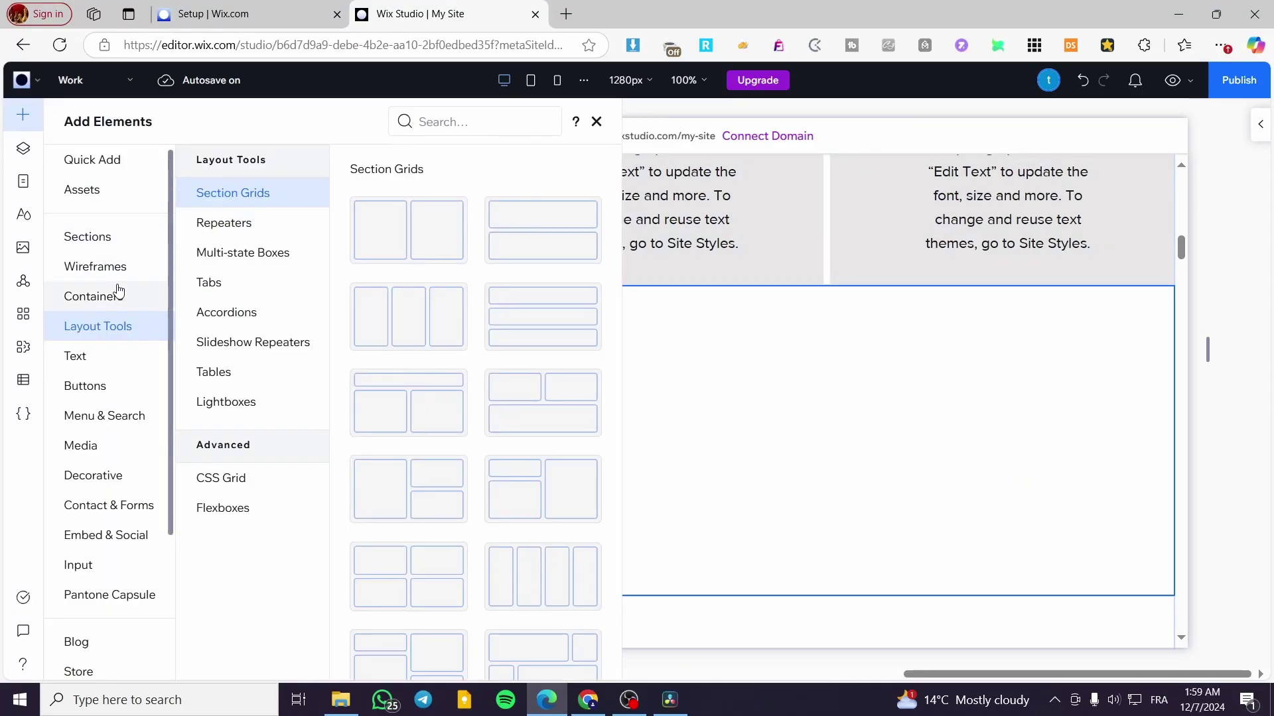
pyautogui.click(114, 163)
pyautogui.moveTo(232, 213); pyautogui.dragTo(1006, 354)
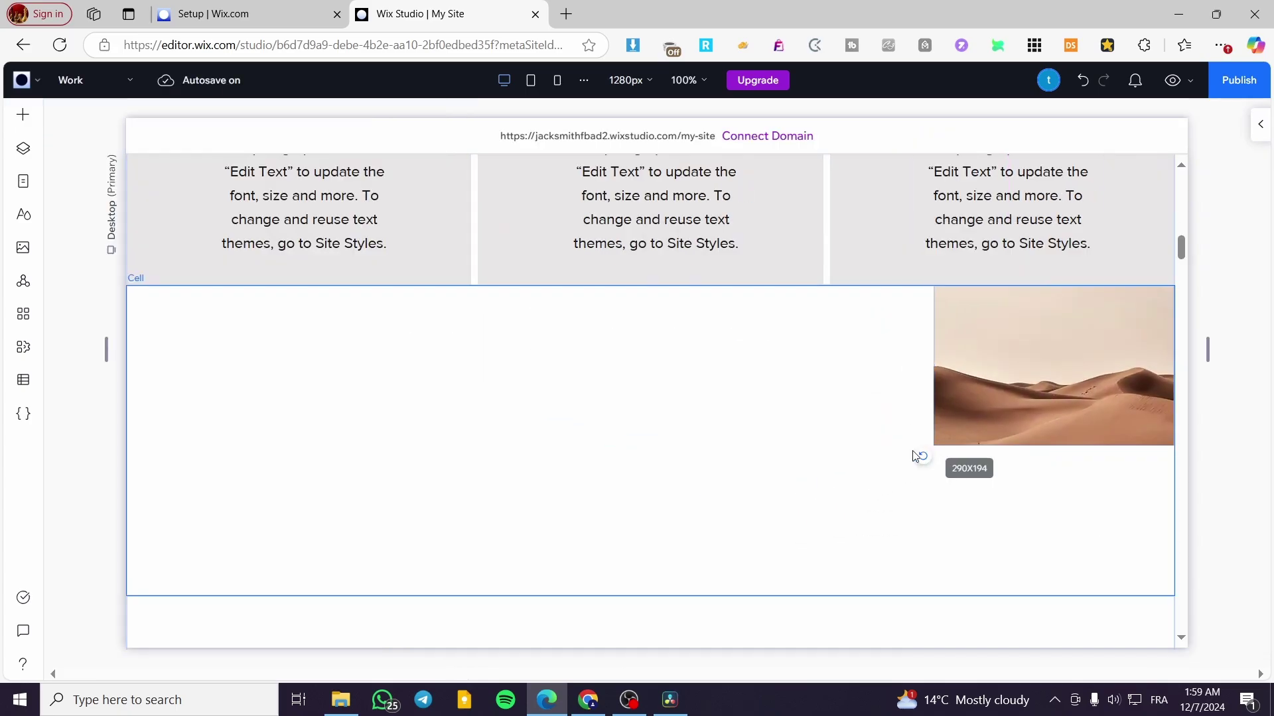
pyautogui.moveTo(919, 454); pyautogui.dragTo(686, 555)
pyautogui.moveTo(712, 439); pyautogui.dragTo(641, 447)
# Slightly increase the second empty row's height, and add an image about 619 px wide filling its left half
pyautogui.scroll(-5, 776, 396)
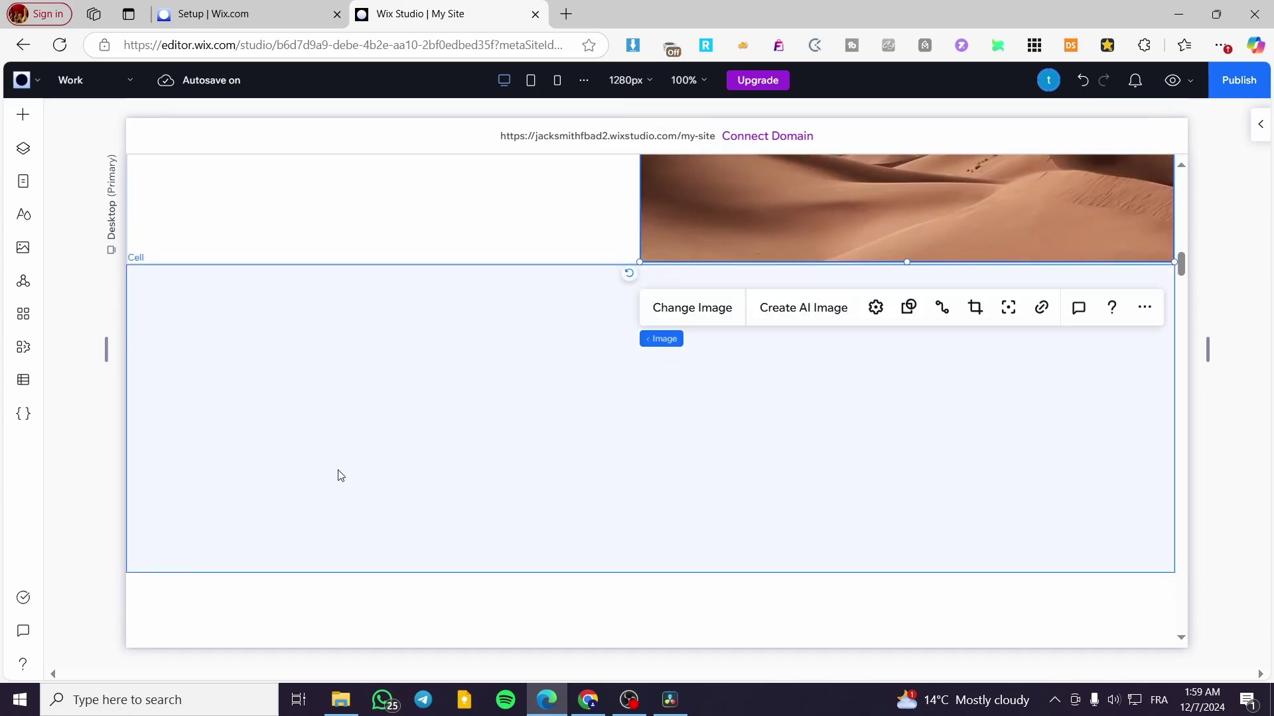
pyautogui.moveTo(736, 571); pyautogui.dragTo(731, 608)
pyautogui.click(23, 114)
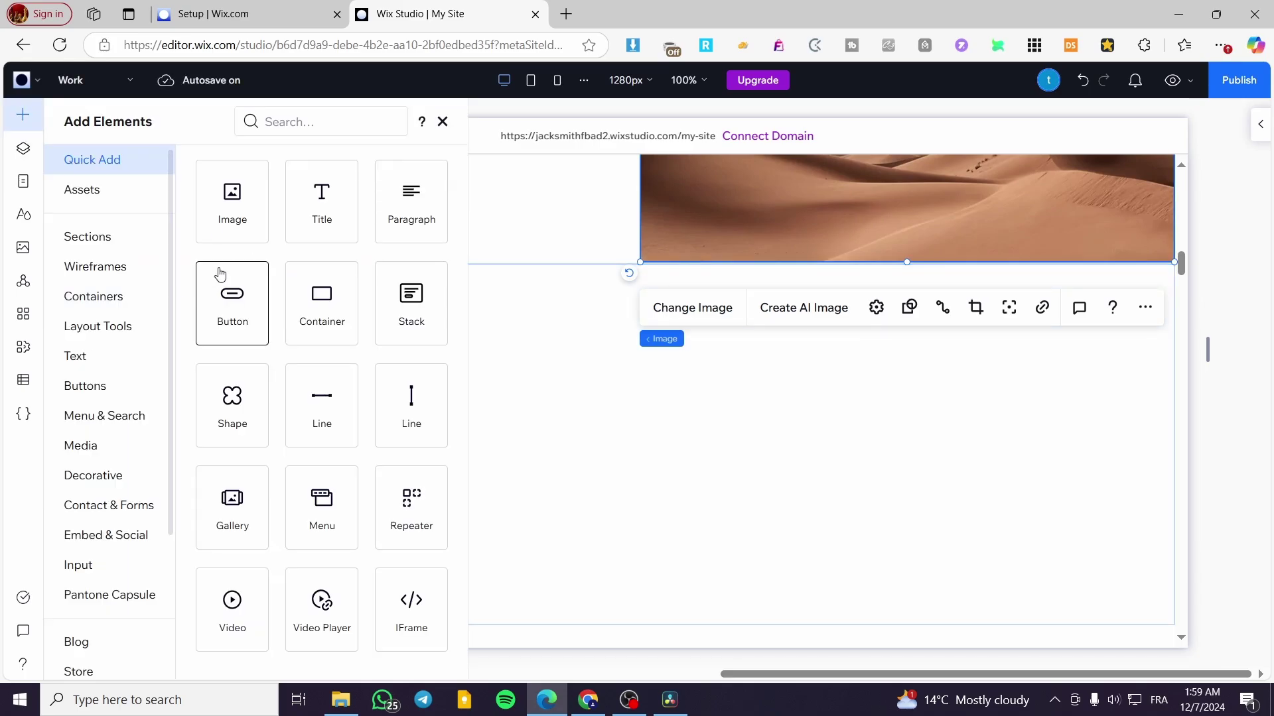
pyautogui.moveTo(226, 292); pyautogui.dragTo(248, 357)
pyautogui.moveTo(366, 428); pyautogui.dragTo(665, 570)
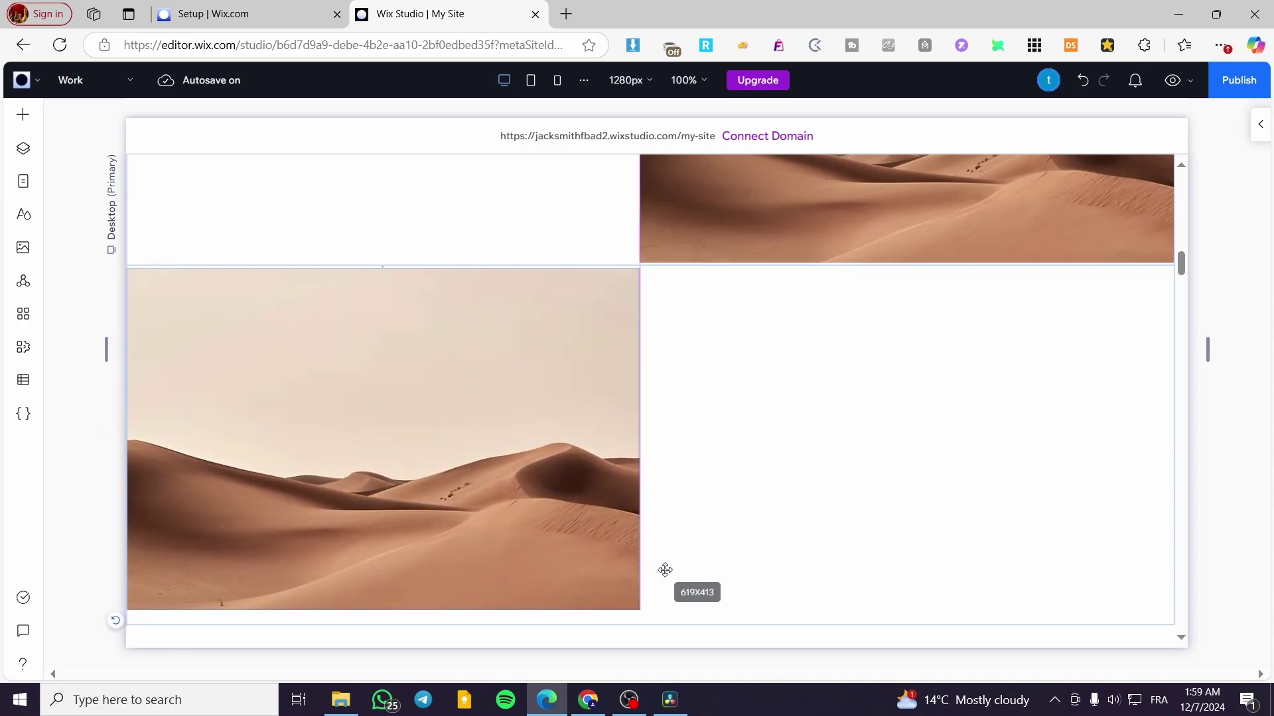
pyautogui.moveTo(383, 611); pyautogui.dragTo(389, 623)
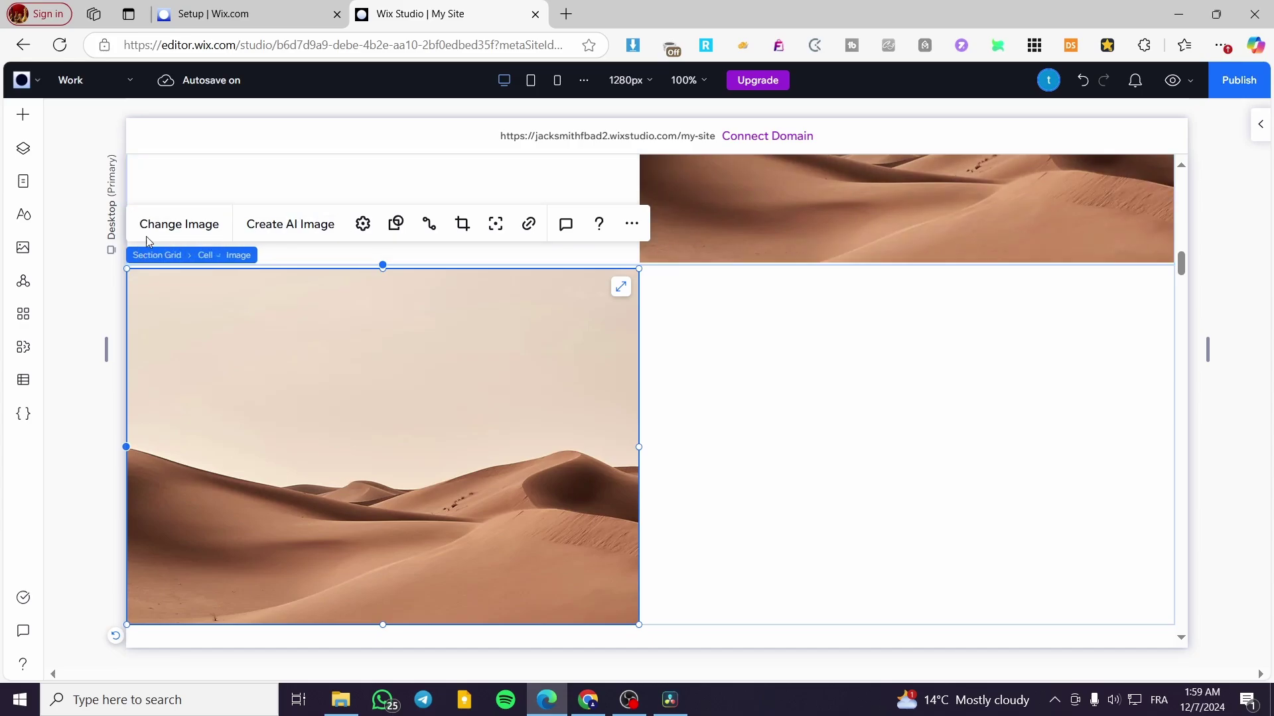
# Replace the second row's image with the chocolate bar picture from Media from Wix
pyautogui.click(176, 226)
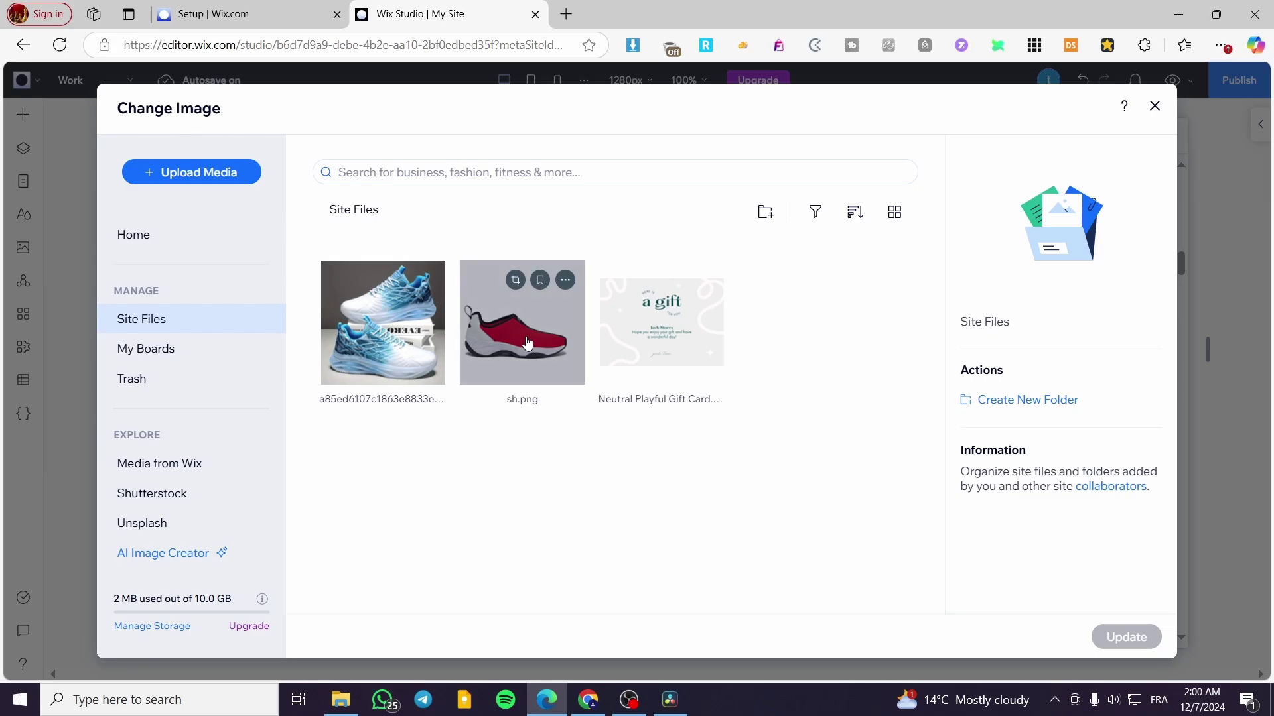
pyautogui.click(160, 471)
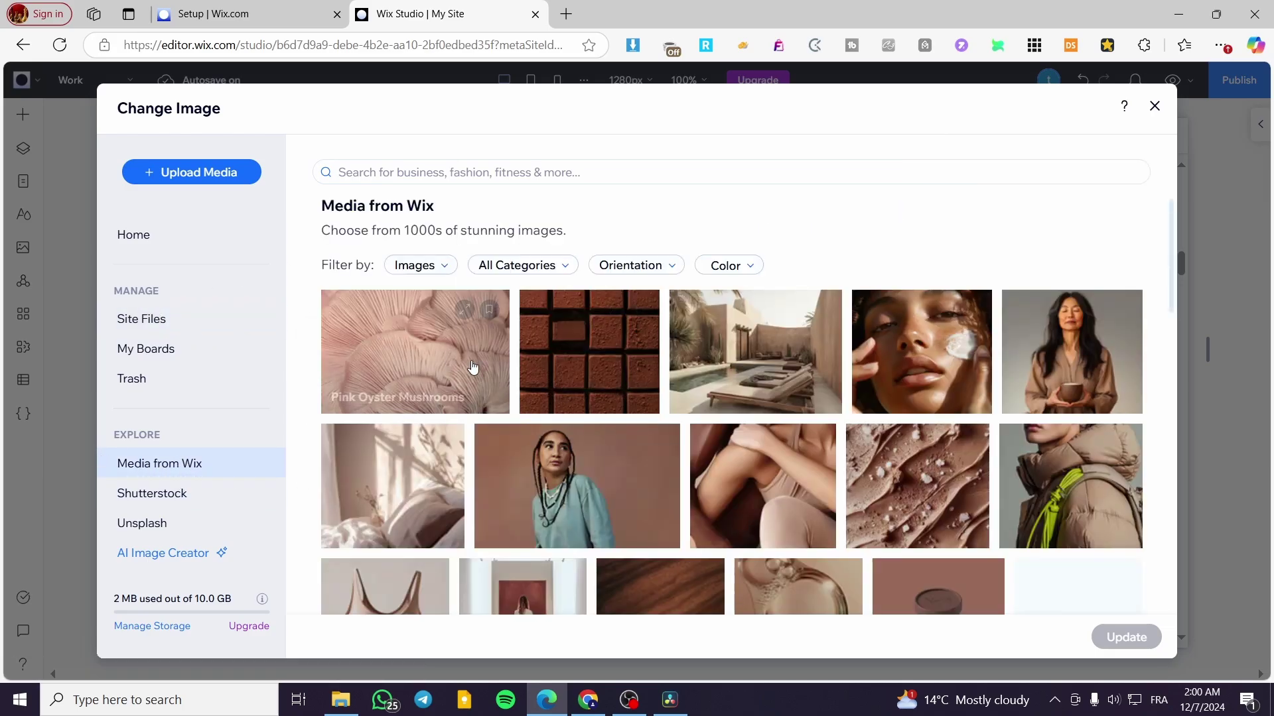
pyautogui.click(584, 364)
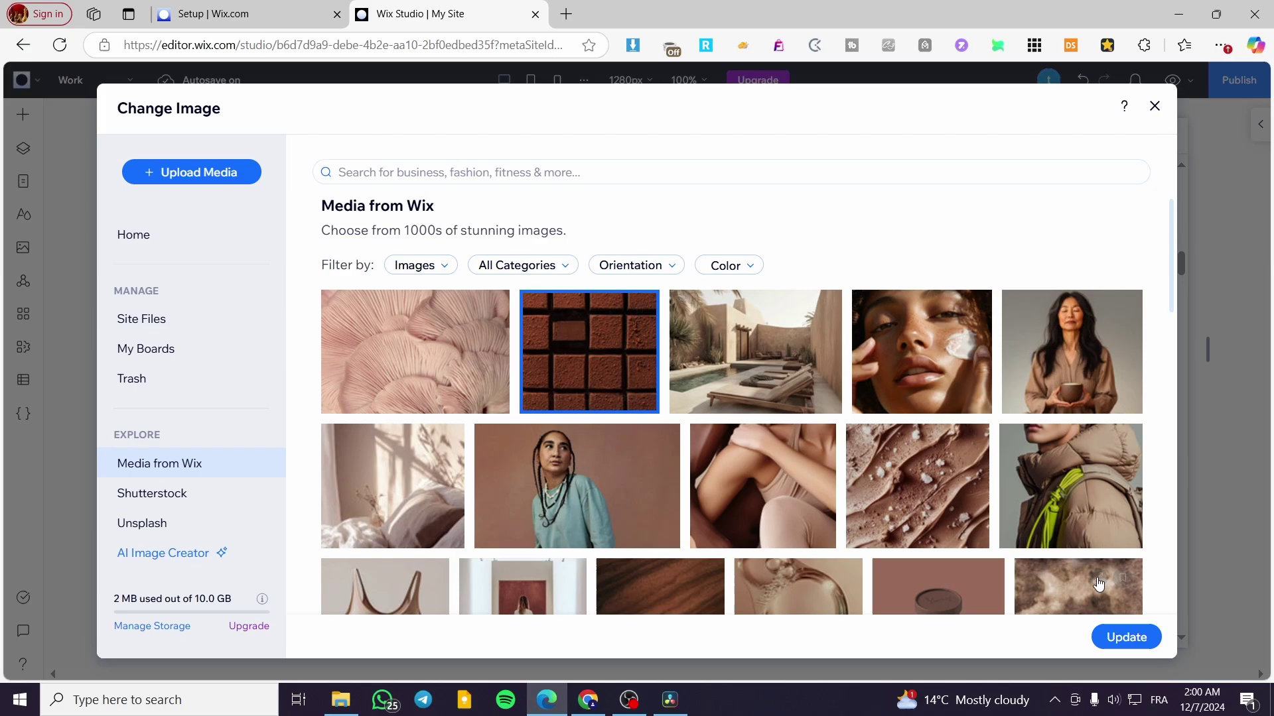
pyautogui.click(1120, 639)
pyautogui.rightClick(1120, 639)
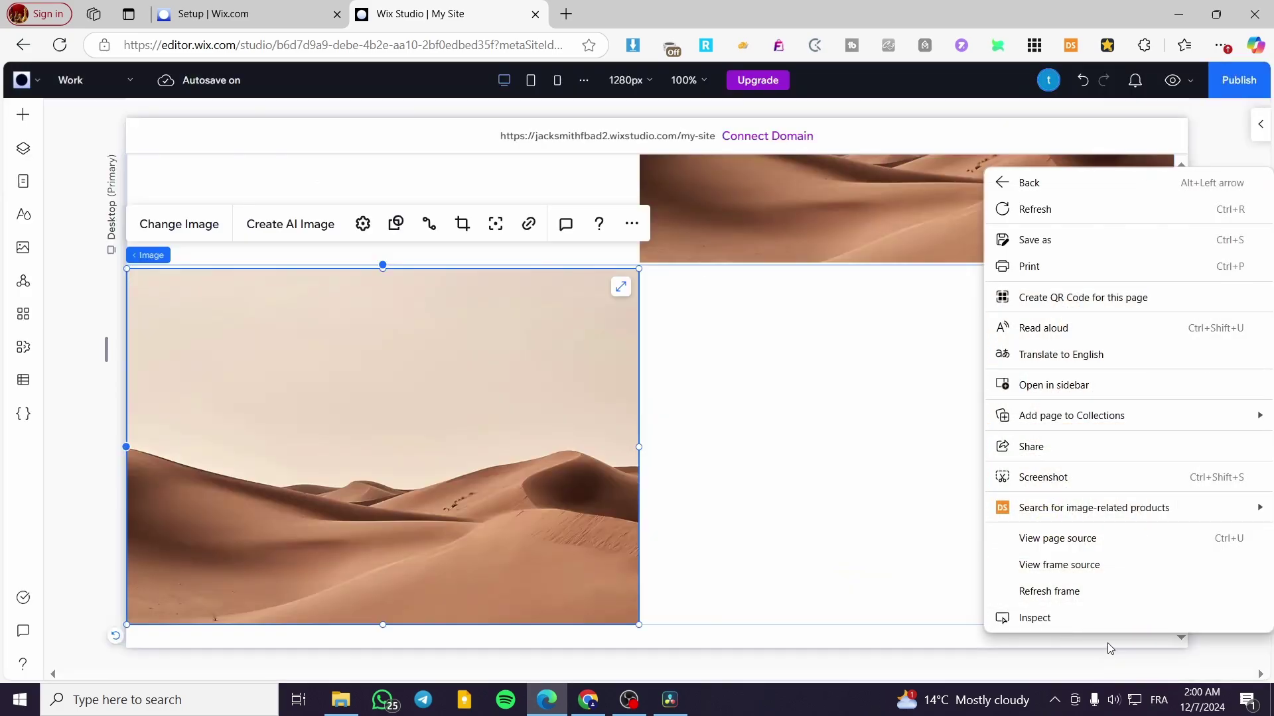
pyautogui.click(752, 537)
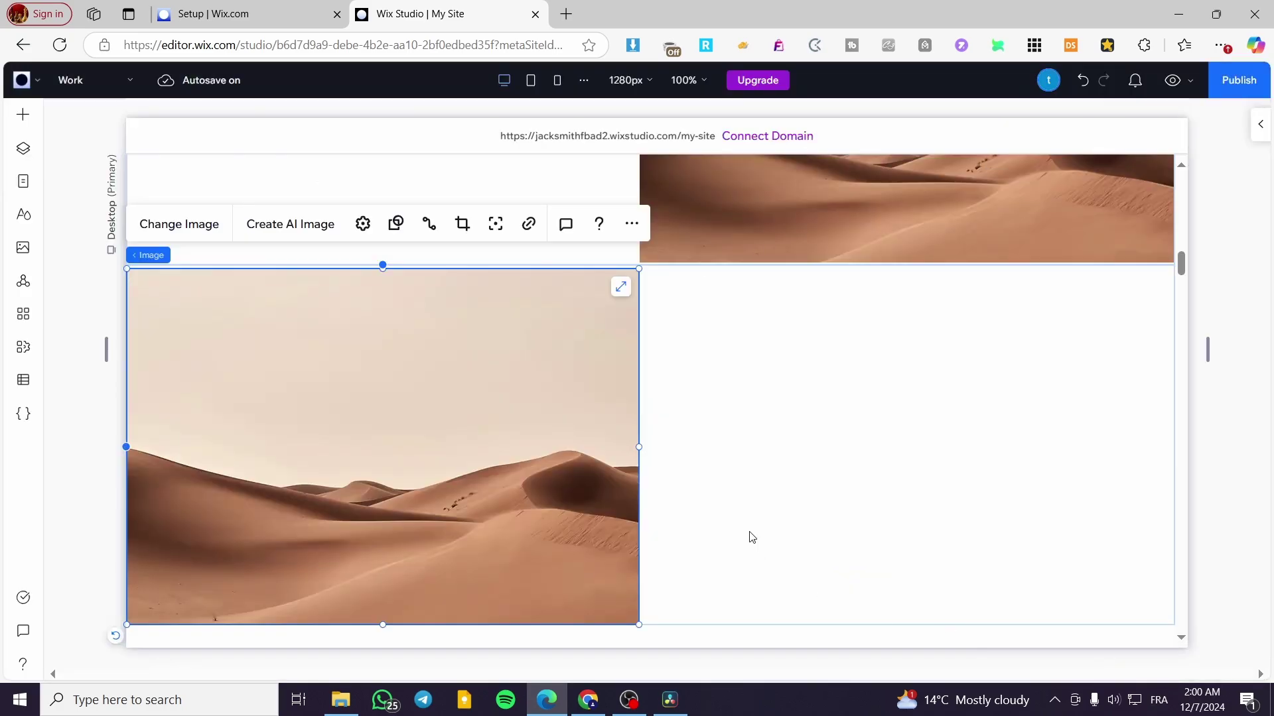
# Increase the height of the empty row directly below the chocolate image
pyautogui.scroll(-4, 663, 491)
pyautogui.click(594, 441)
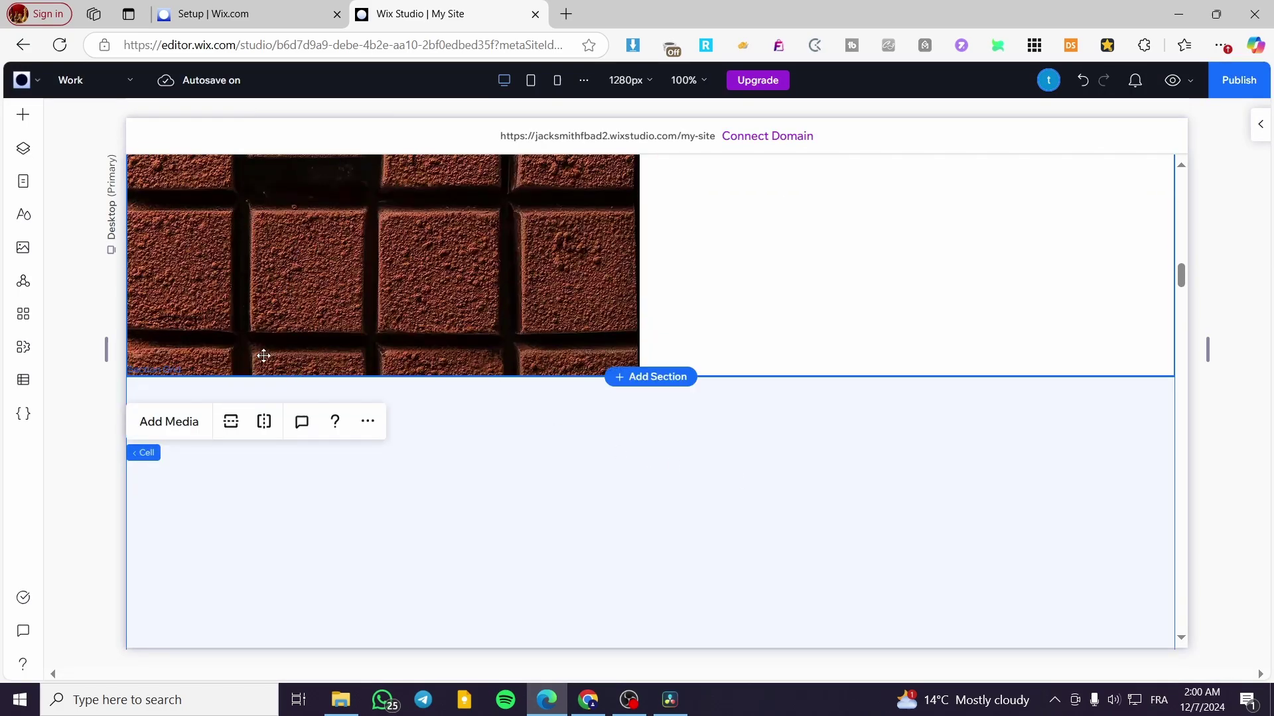
pyautogui.click(591, 626)
pyautogui.scroll(-5, 590, 564)
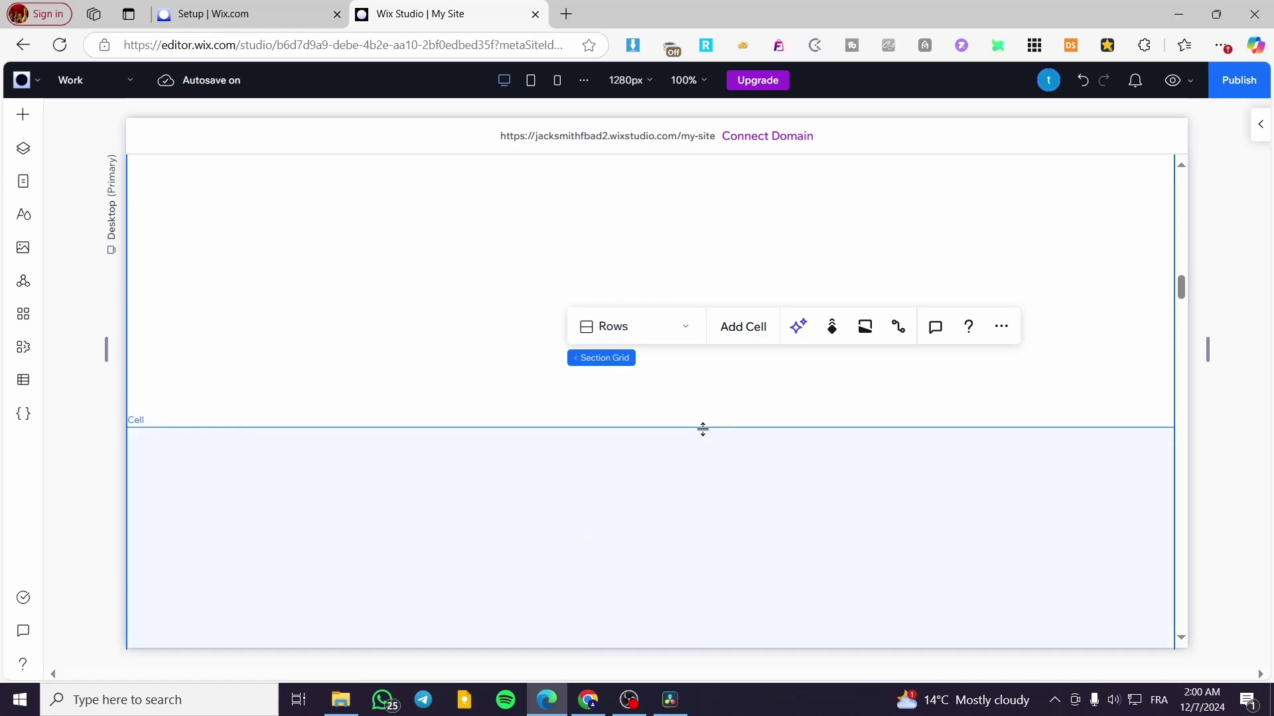
pyautogui.moveTo(703, 429); pyautogui.dragTo(703, 558)
pyautogui.scroll(1, 302, 341)
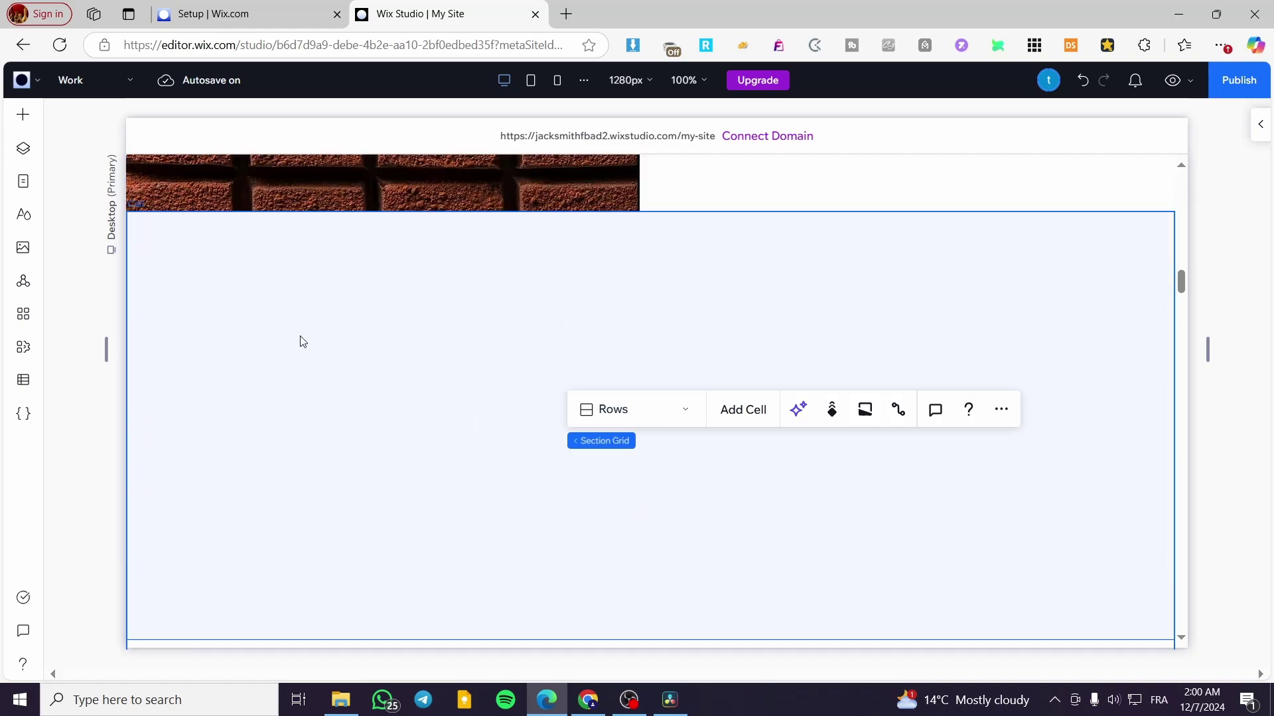
# Add an image to the row below the chocolate image, and enlarge it to fill the row's right half
pyautogui.click(23, 114)
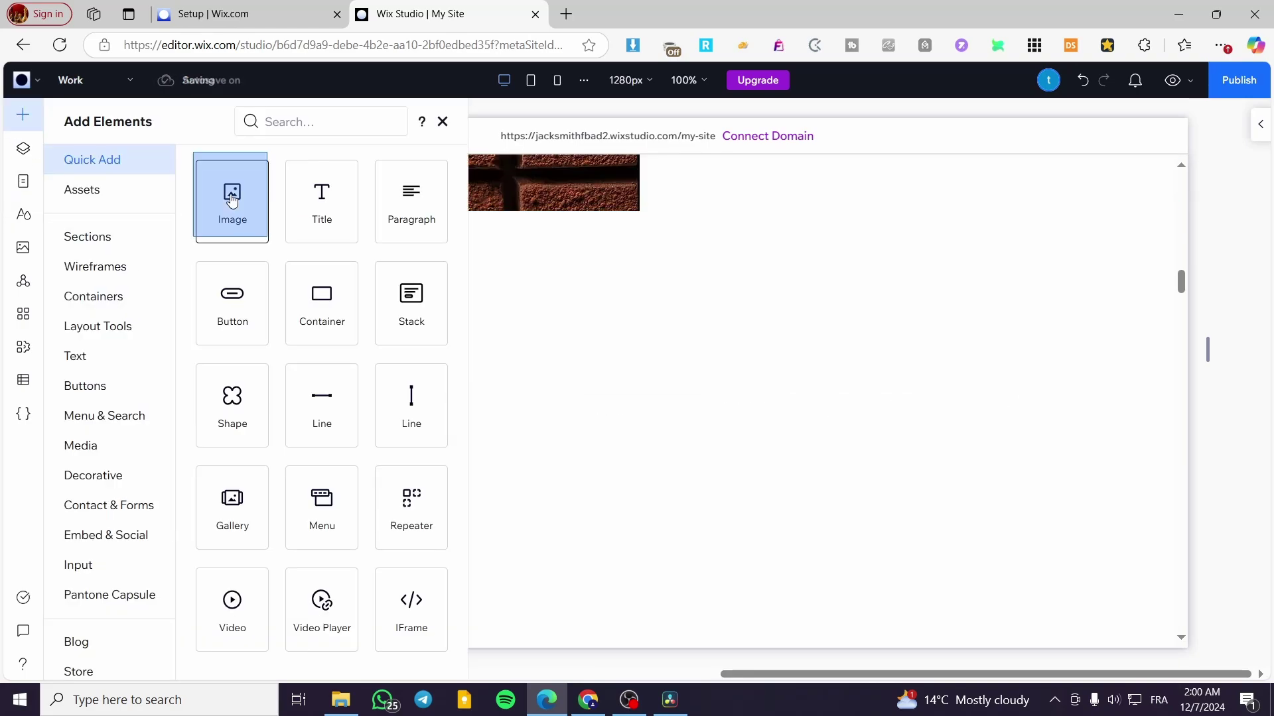
pyautogui.moveTo(230, 200); pyautogui.dragTo(1072, 302)
pyautogui.moveTo(967, 361); pyautogui.dragTo(695, 651)
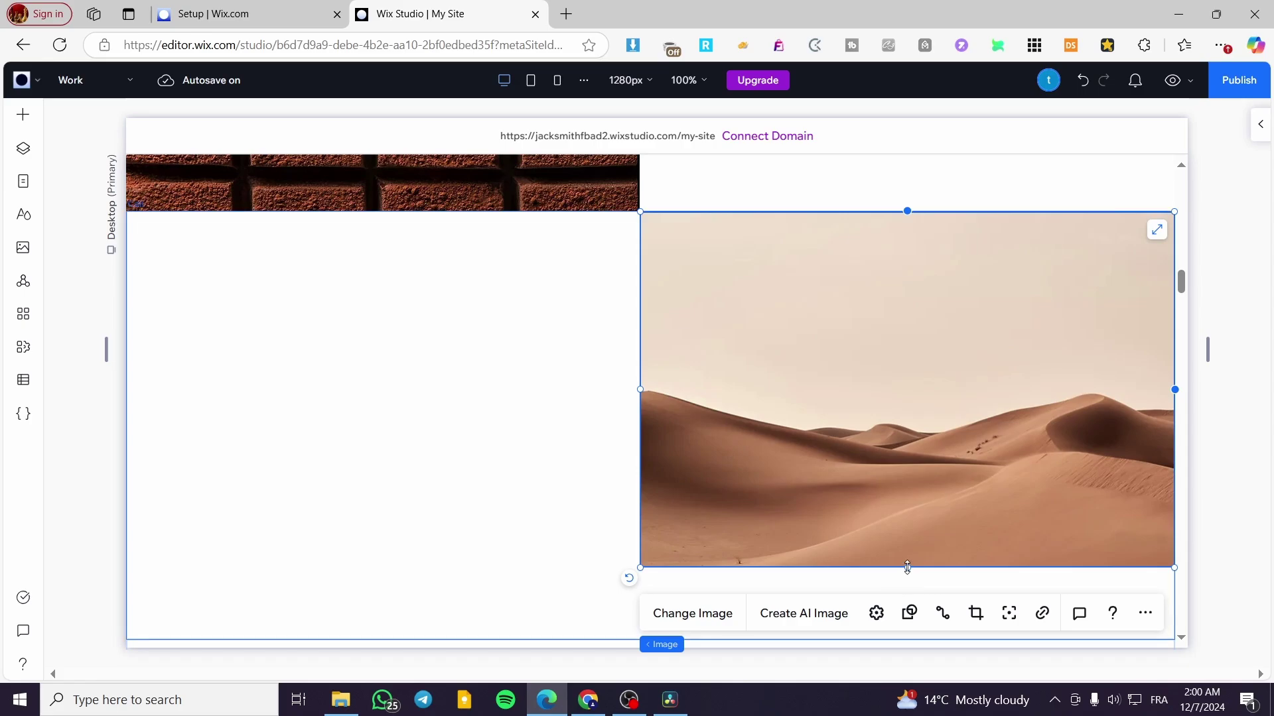
pyautogui.moveTo(907, 568); pyautogui.dragTo(912, 643)
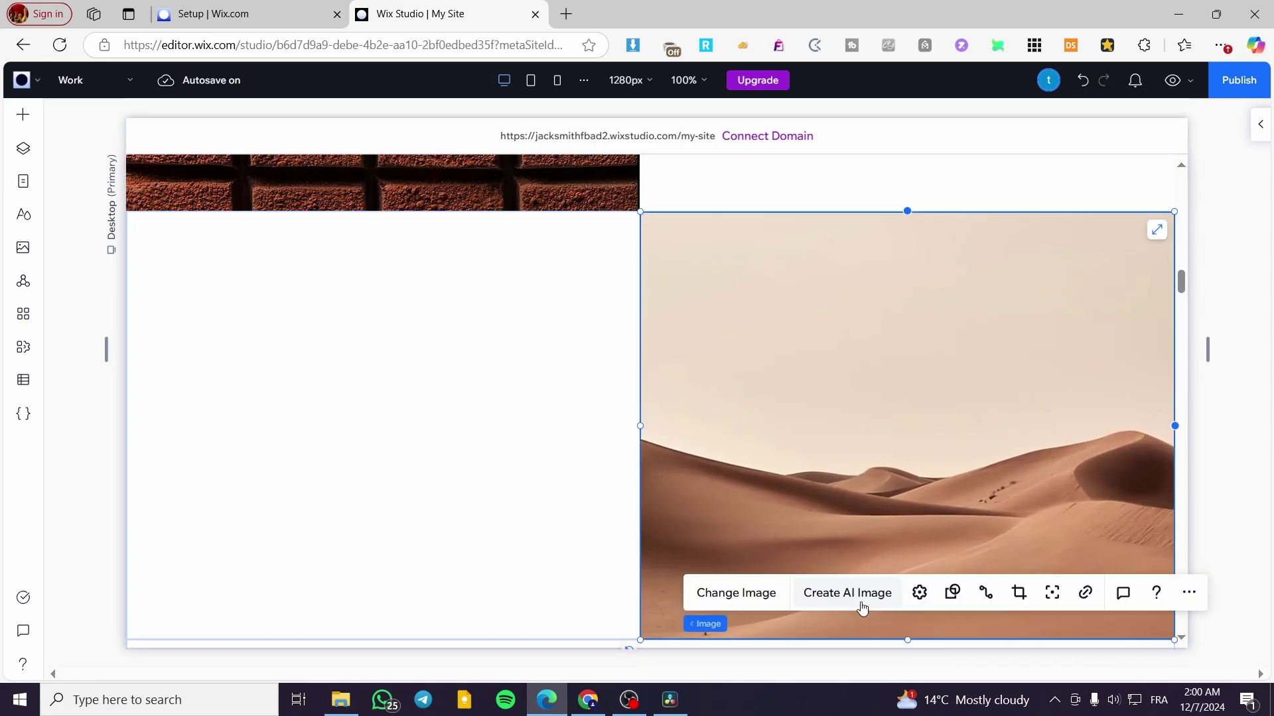
# Reduce the height of the card row above the first image row
pyautogui.scroll(-3, 512, 392)
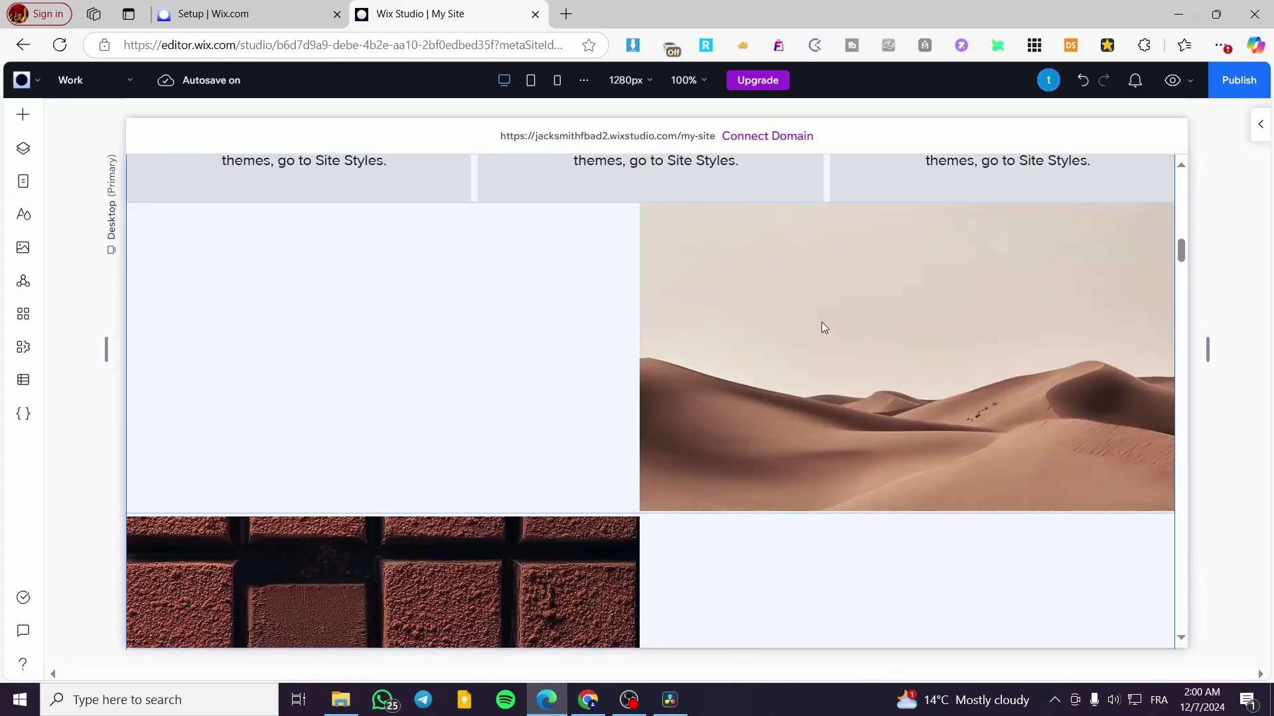
pyautogui.click(857, 343)
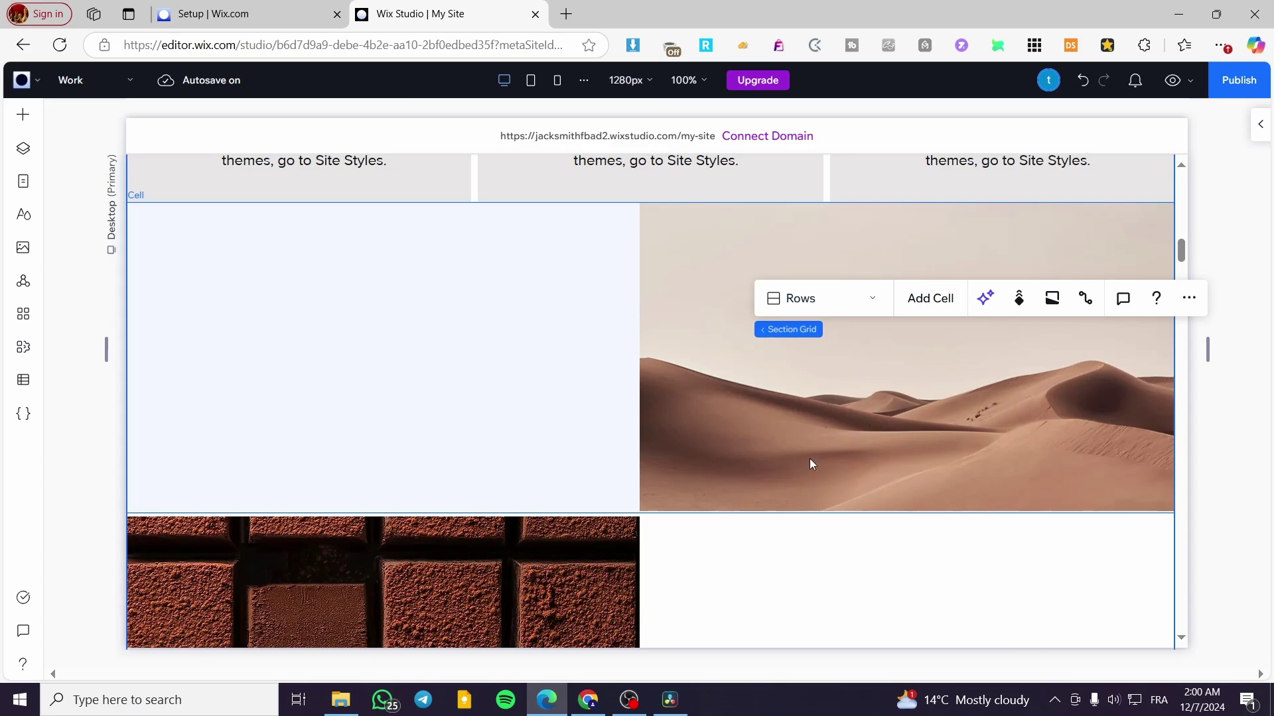
pyautogui.scroll(3, 756, 445)
pyautogui.scroll(-3, 757, 445)
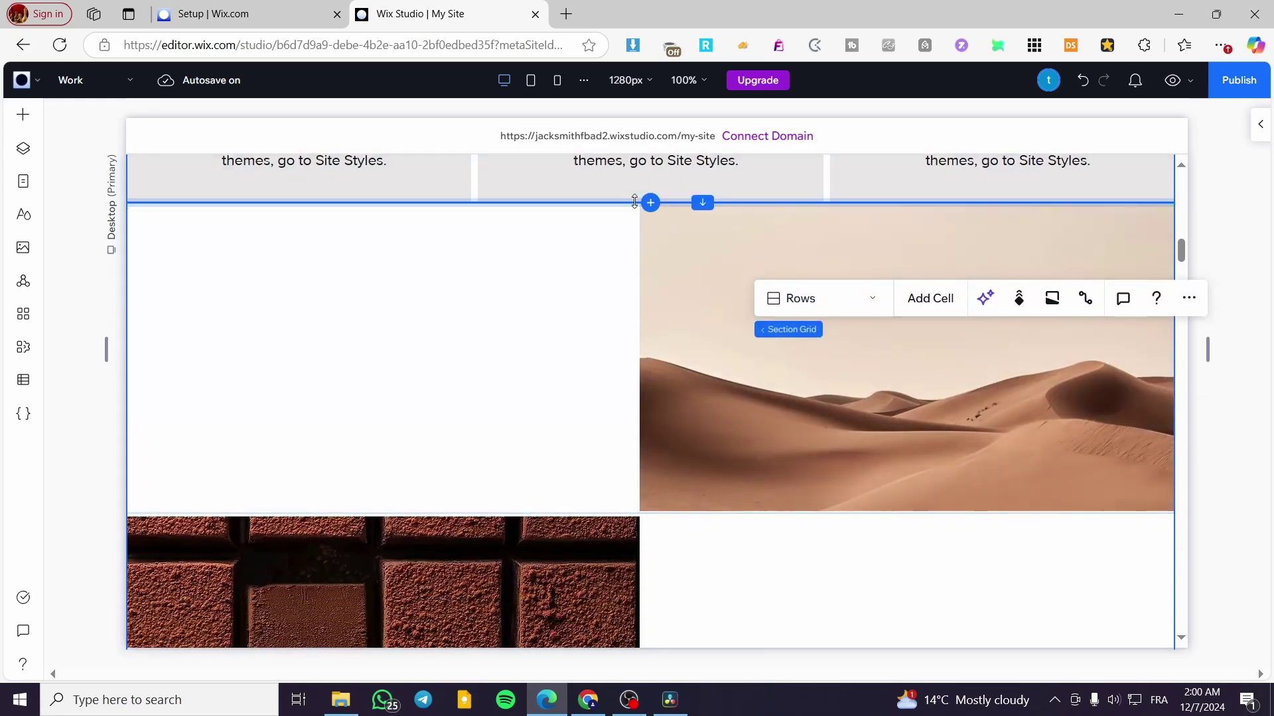
pyautogui.moveTo(702, 202); pyautogui.dragTo(723, 177)
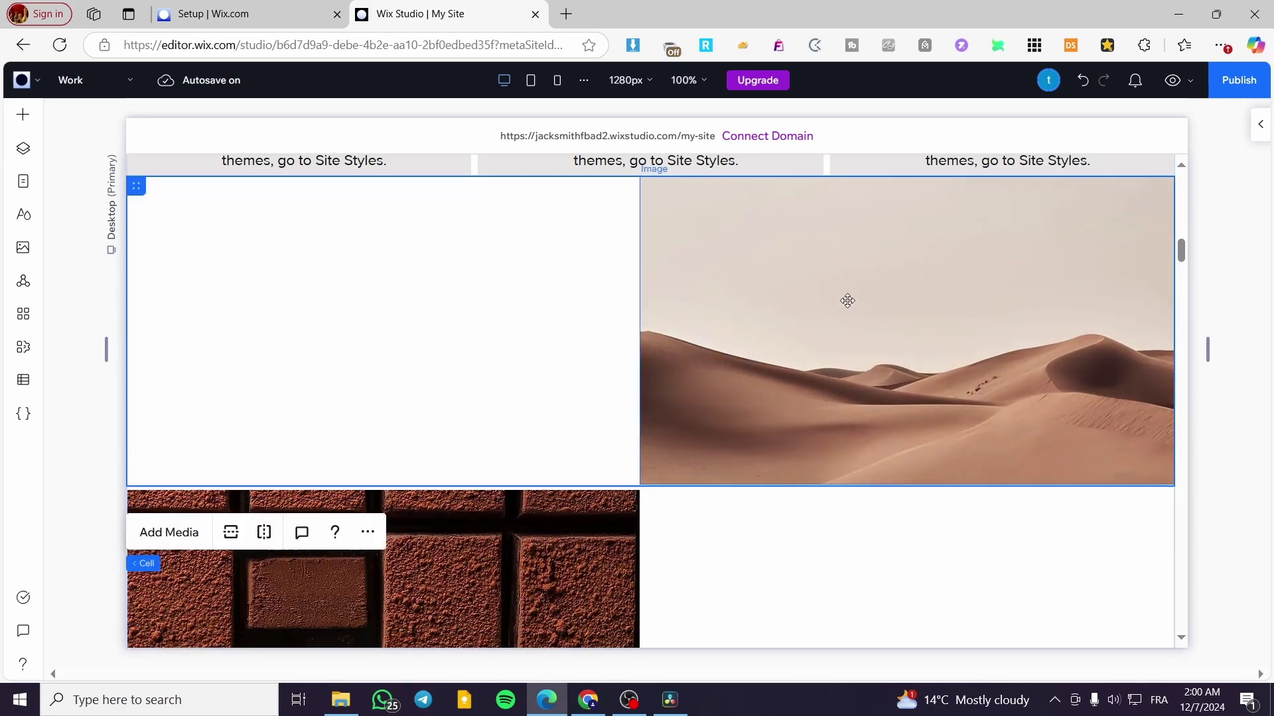
# Replace the first row's desert image with the poolside loungers picture from Media from Wix
pyautogui.click(847, 300)
pyautogui.click(714, 533)
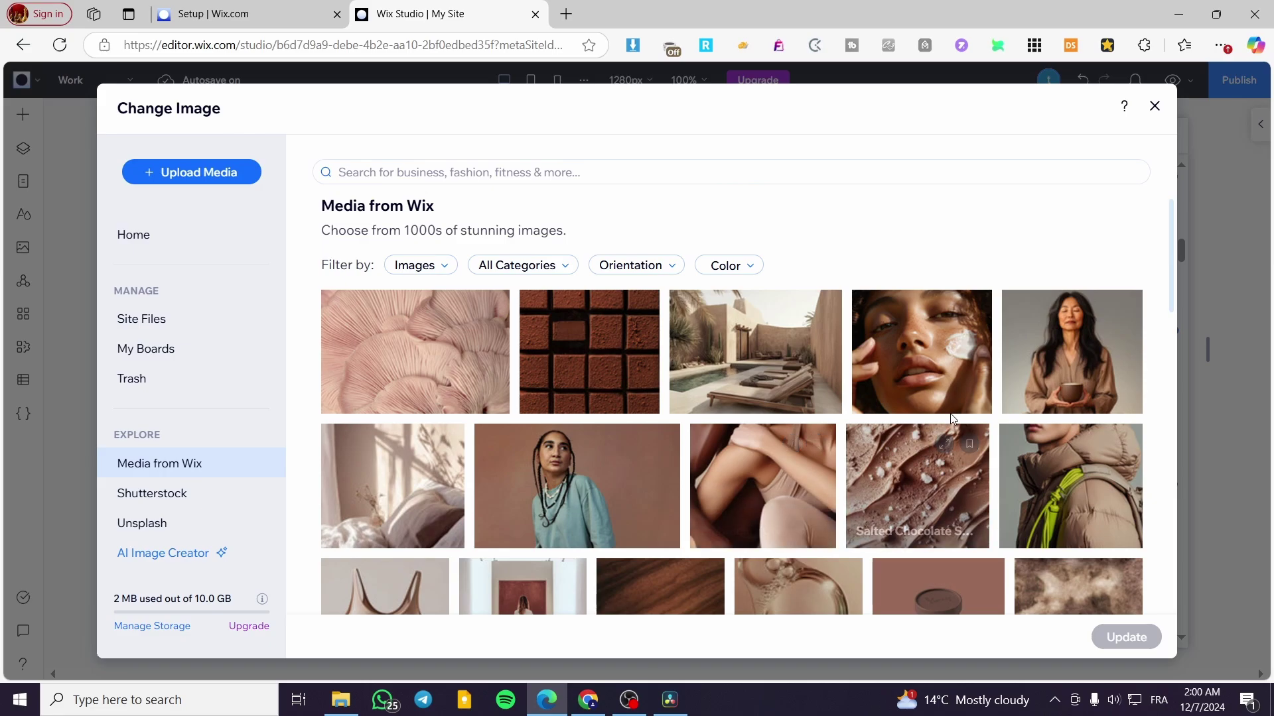
pyautogui.click(952, 352)
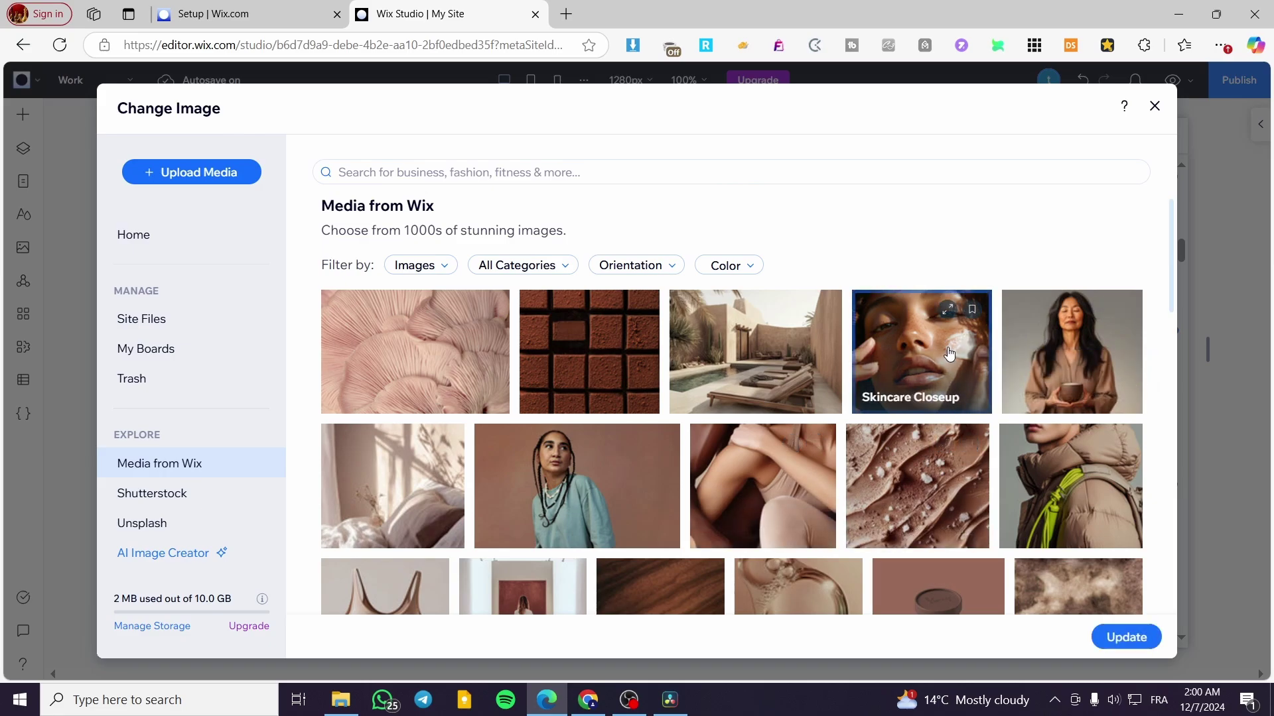
pyautogui.click(805, 379)
pyautogui.click(1093, 639)
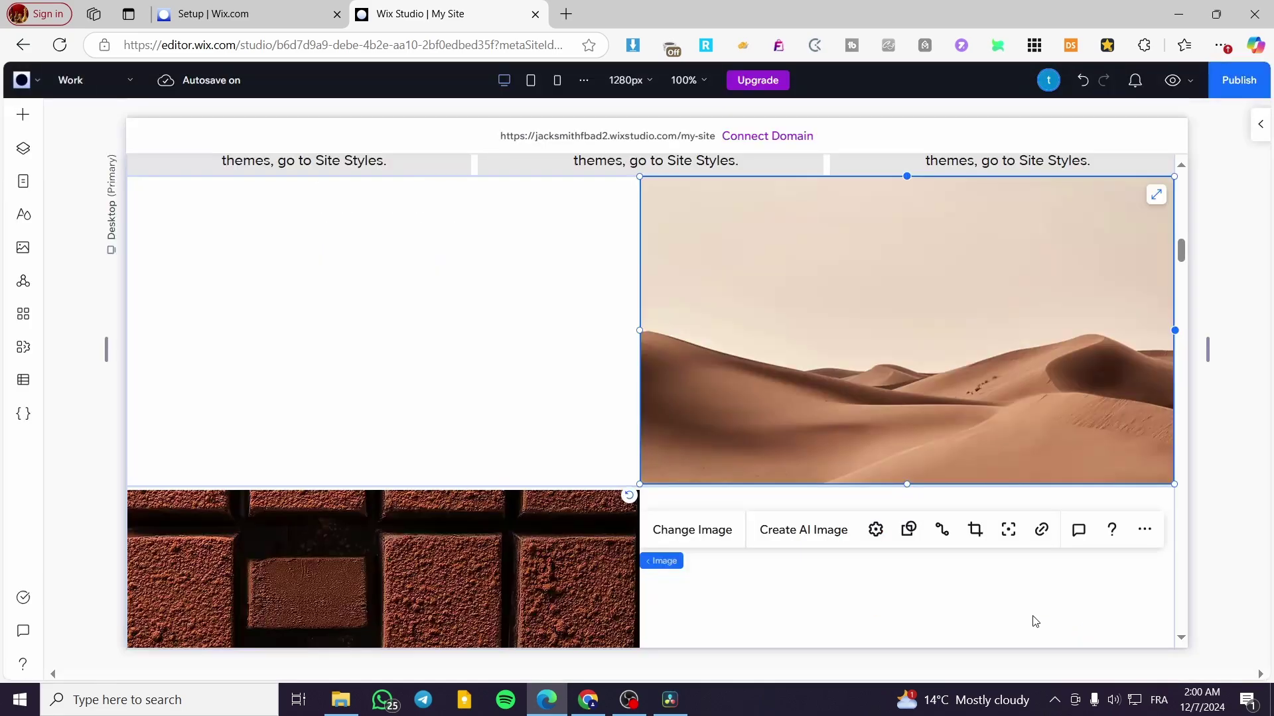
# Add a Parallax scroll animation to the cell that holds the chocolate image
pyautogui.click(453, 375)
pyautogui.scroll(-3, 484, 423)
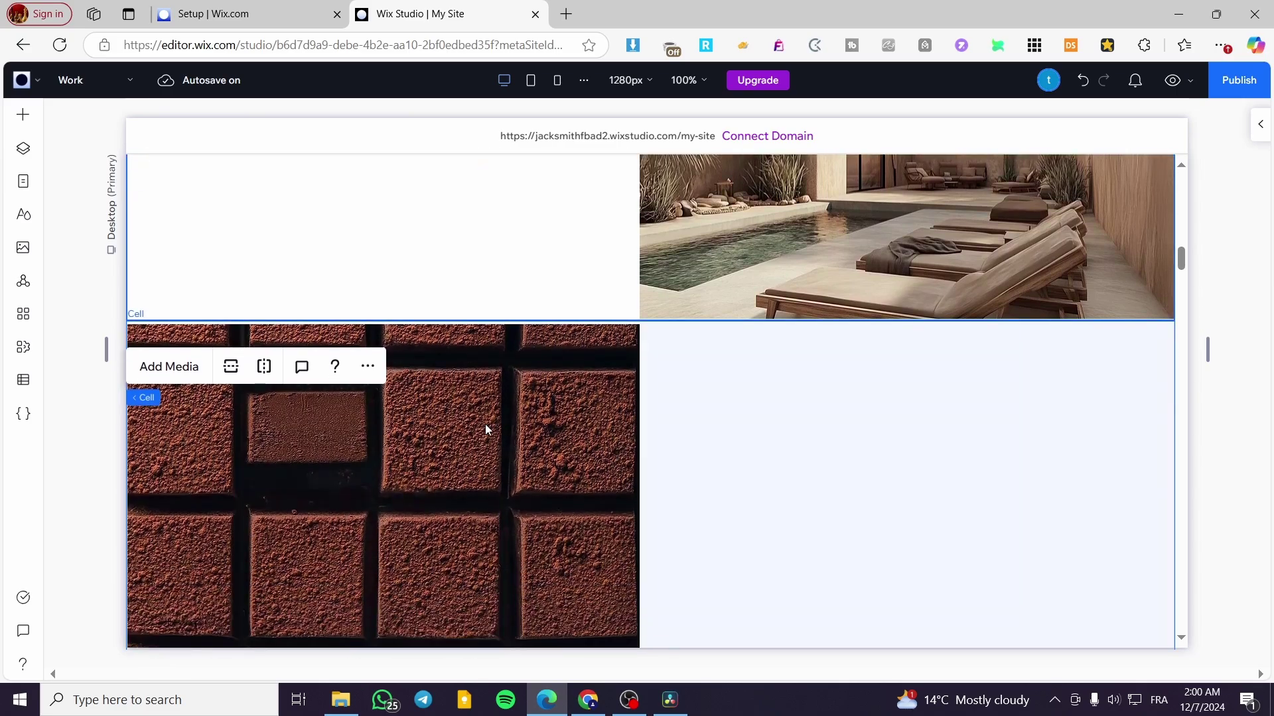
pyautogui.click(485, 424)
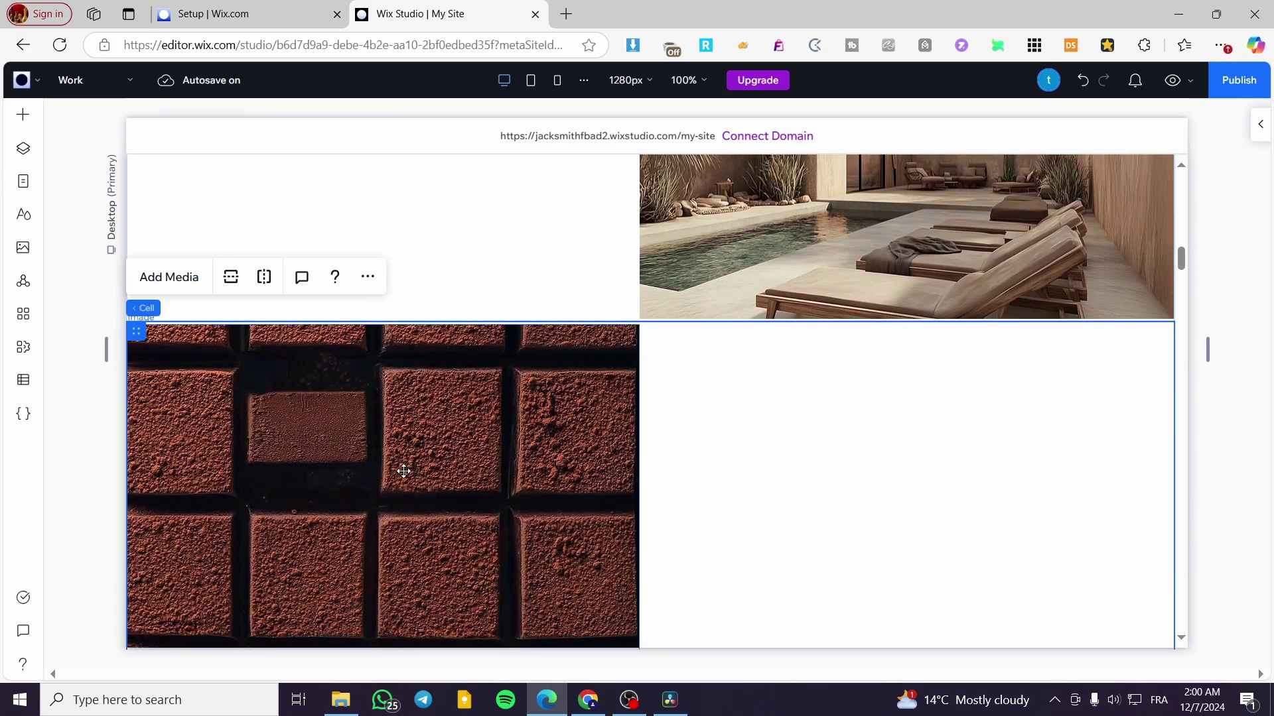
pyautogui.click(1253, 130)
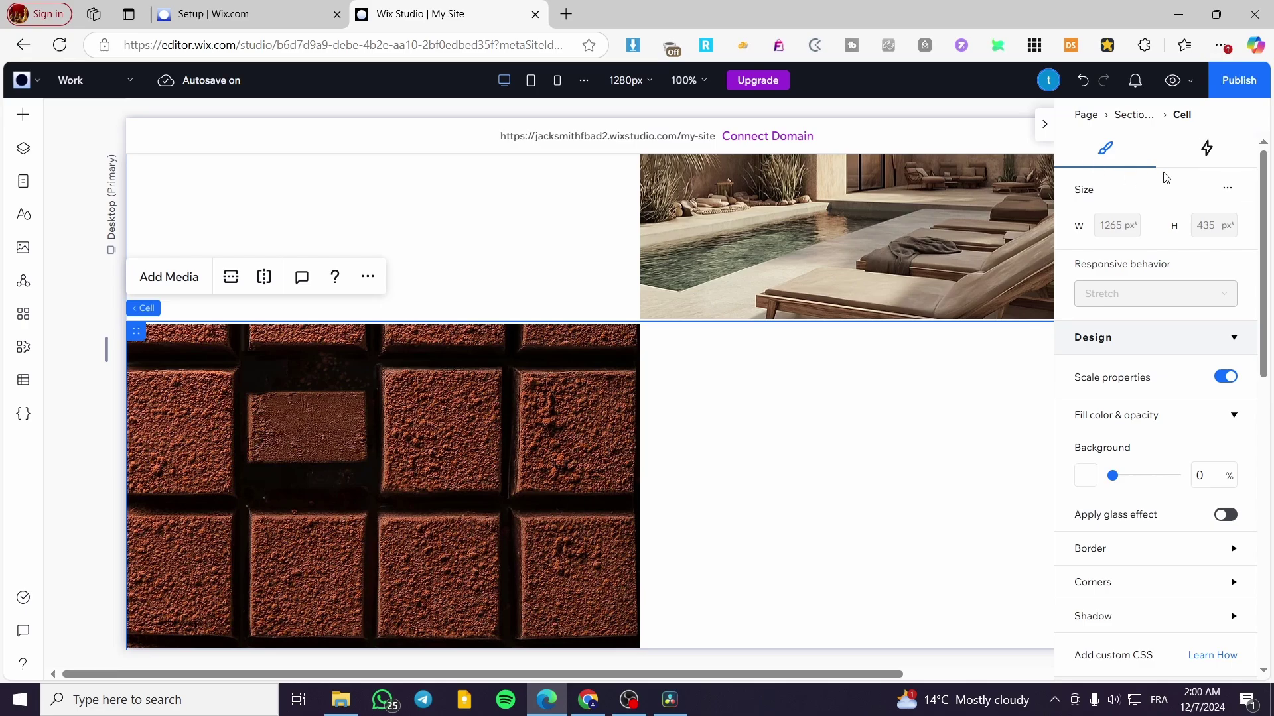
pyautogui.click(1207, 149)
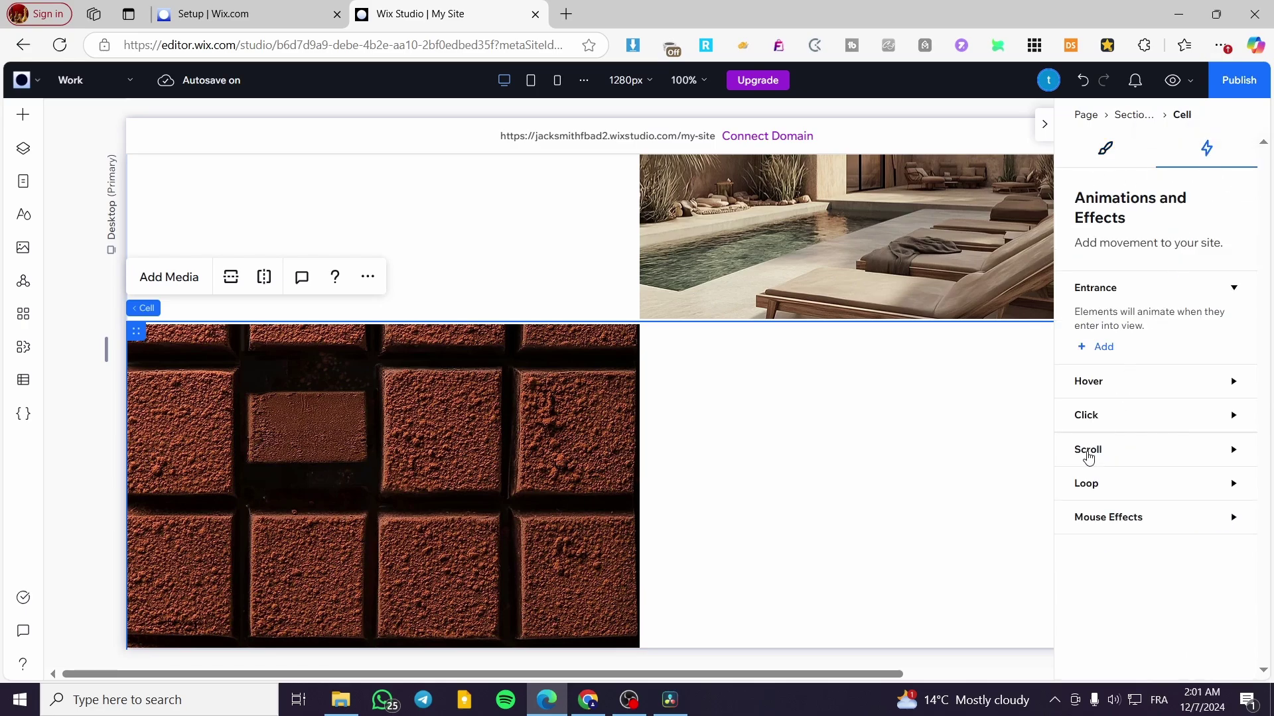
pyautogui.click(1218, 453)
pyautogui.click(1100, 497)
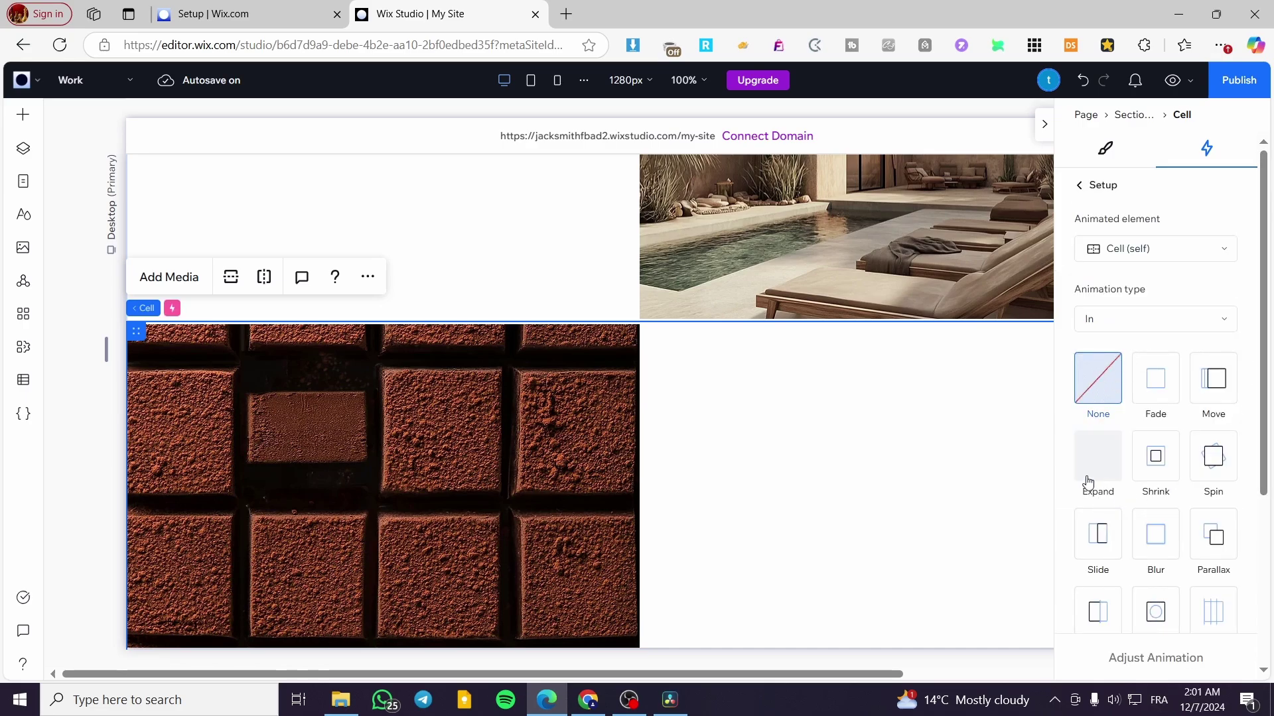
pyautogui.click(1222, 542)
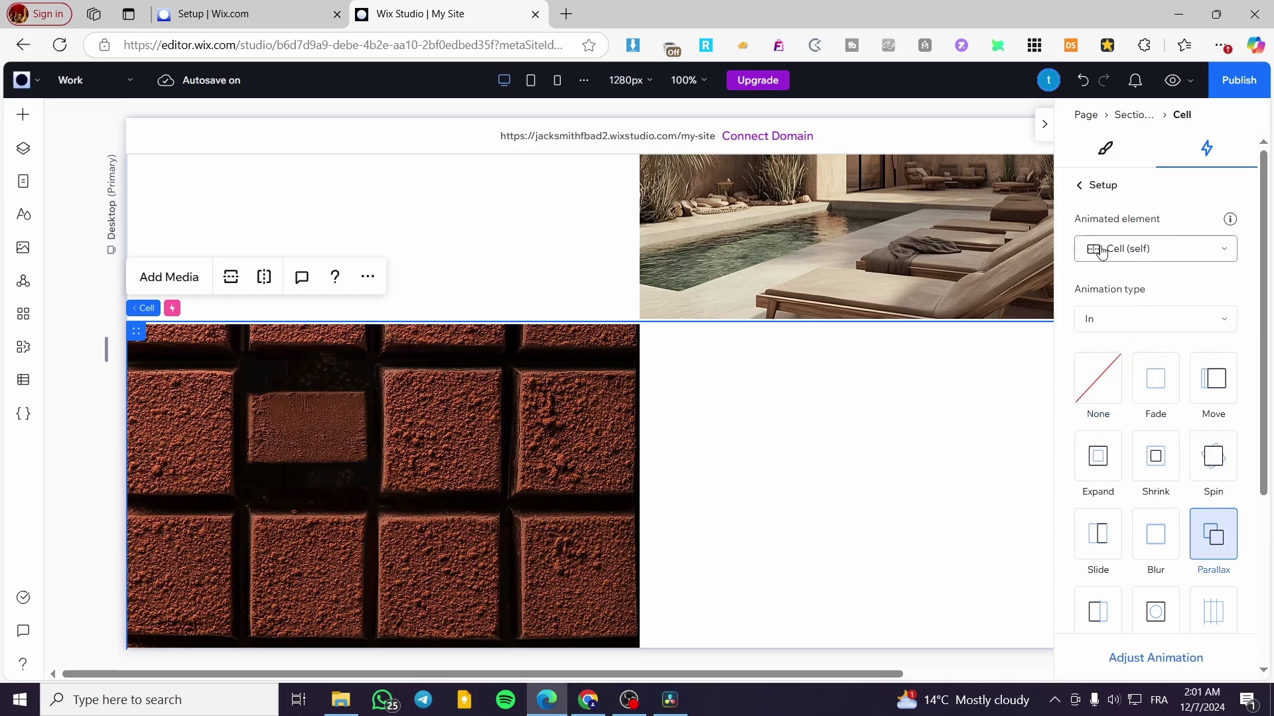
# Set the chocolate image as the animated element of the cell's scroll animation
pyautogui.click(1159, 258)
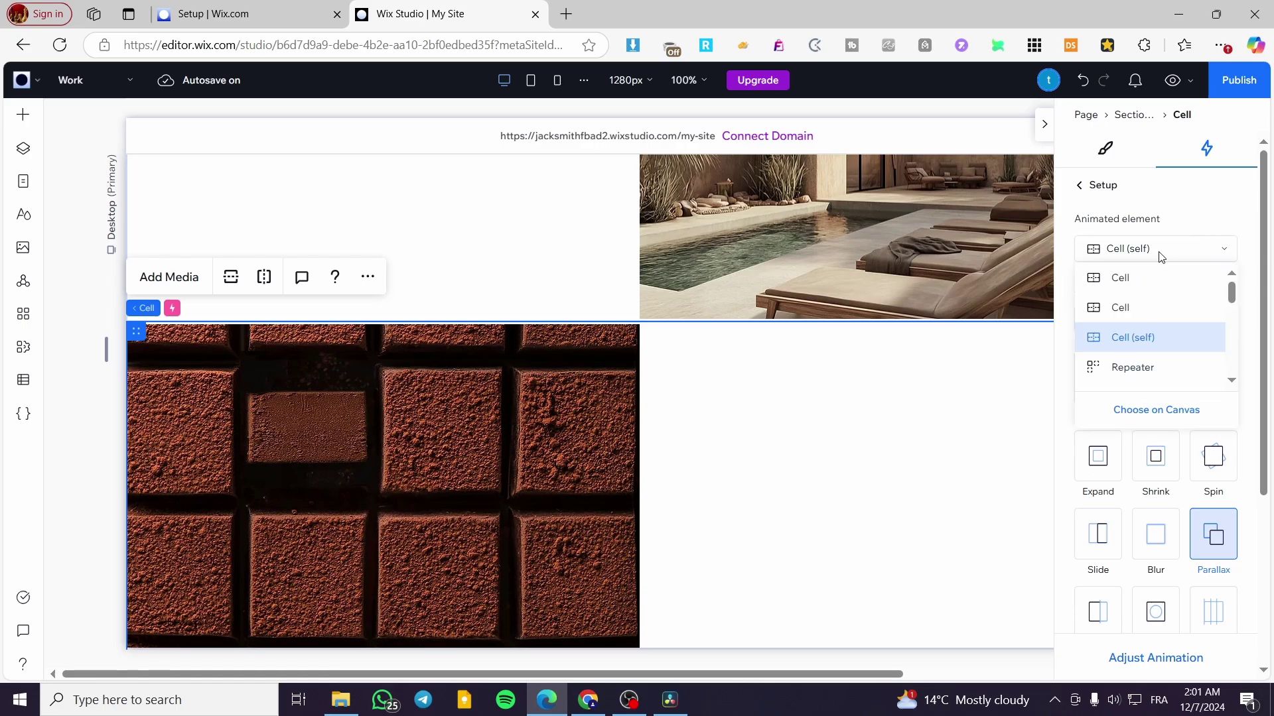
pyautogui.scroll(-5, 1174, 321)
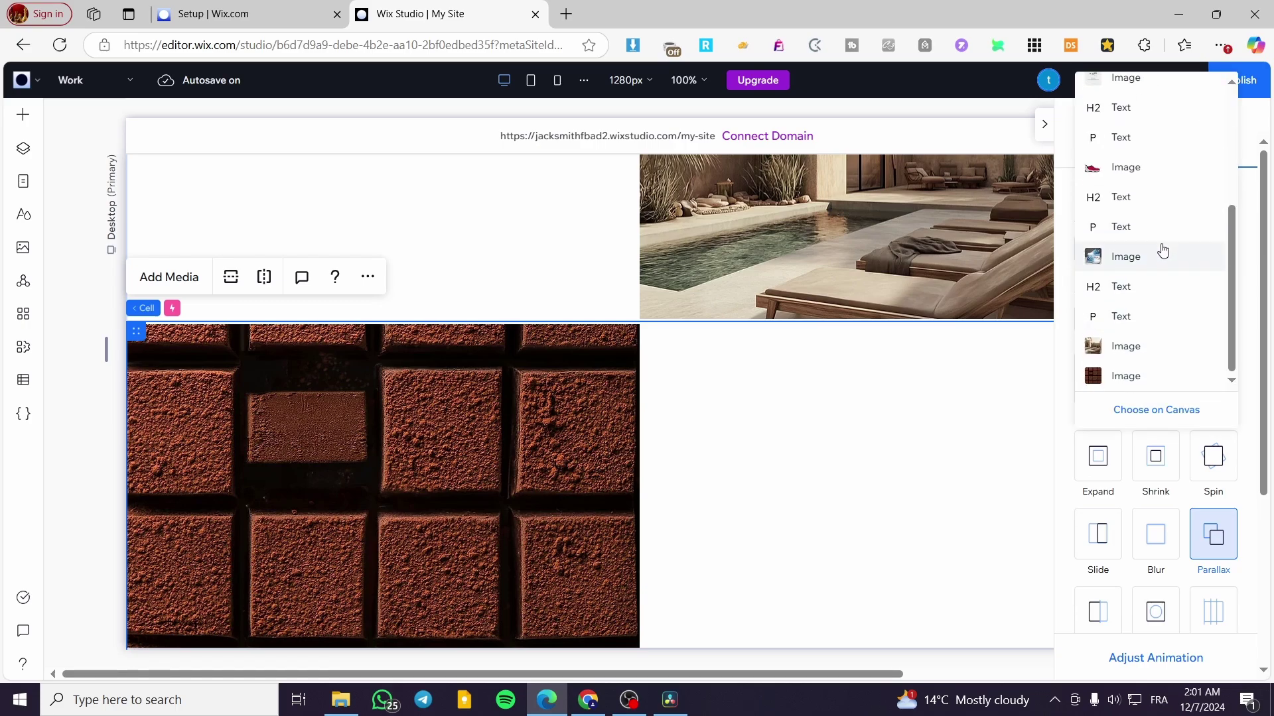
pyautogui.click(1144, 377)
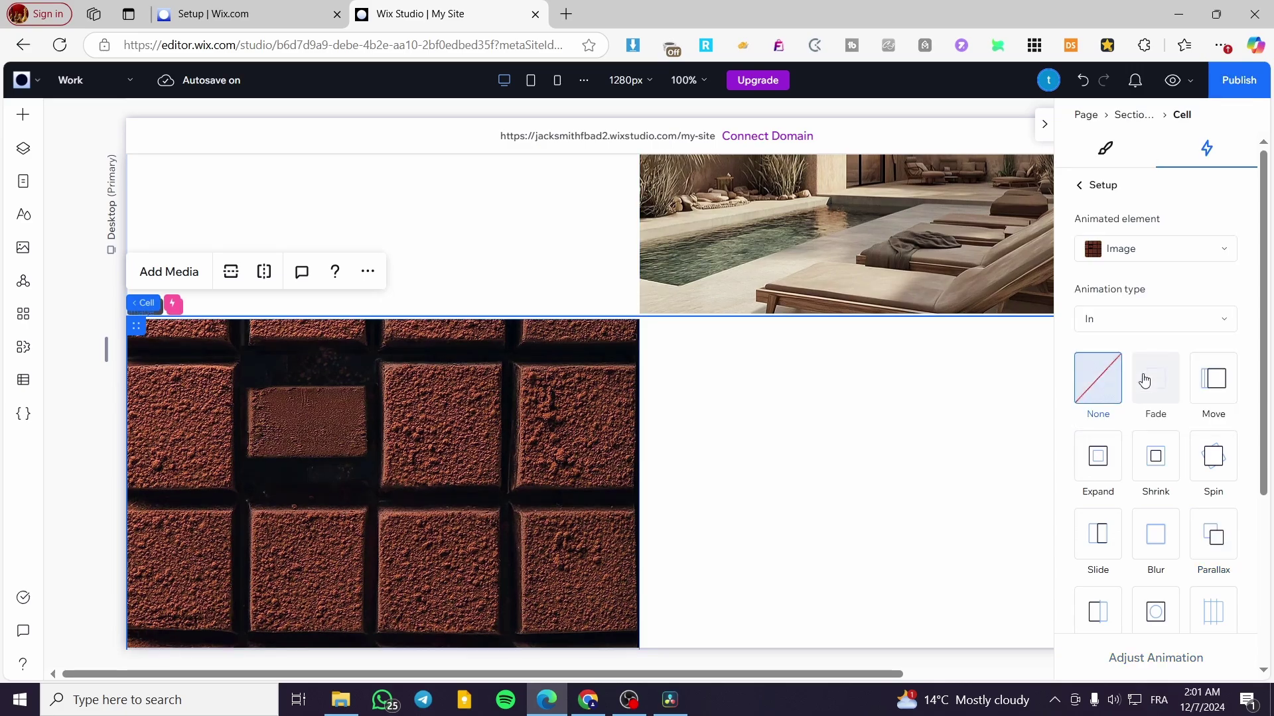
pyautogui.scroll(-2, 411, 516)
pyautogui.scroll(-2, 529, 422)
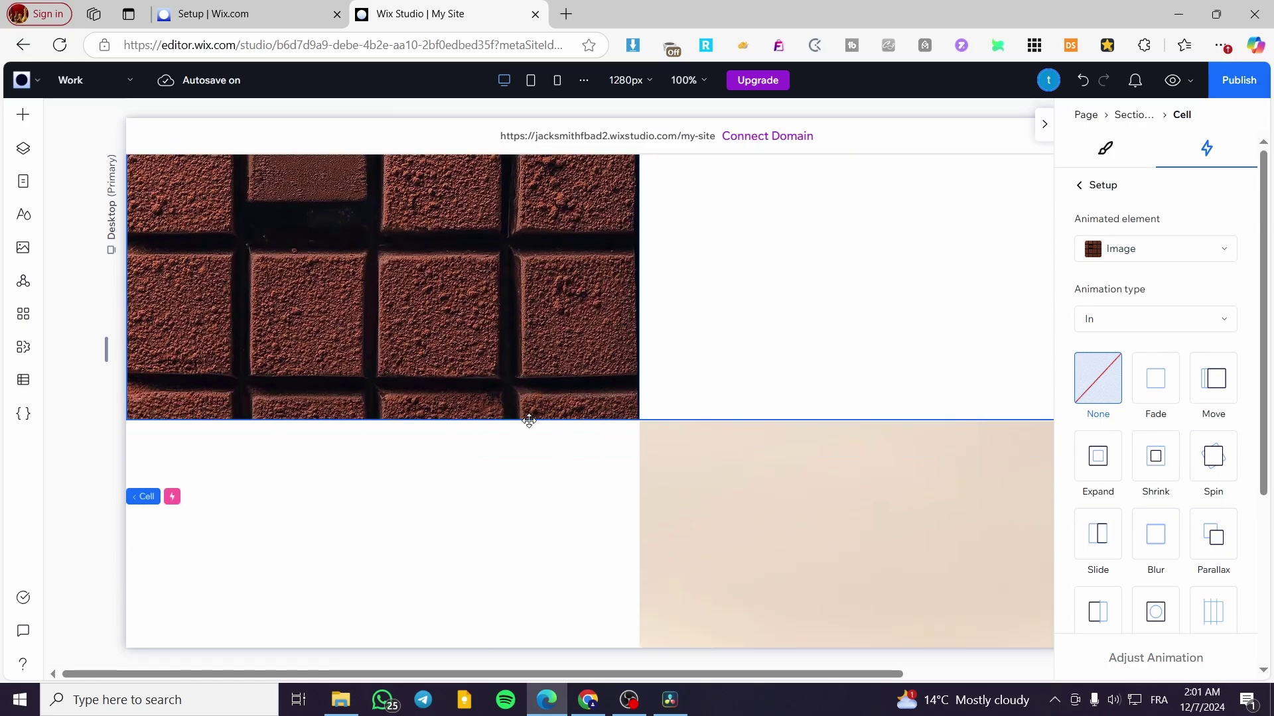
pyautogui.scroll(4, 529, 422)
pyautogui.scroll(-1, 529, 422)
pyautogui.scroll(-1, 529, 421)
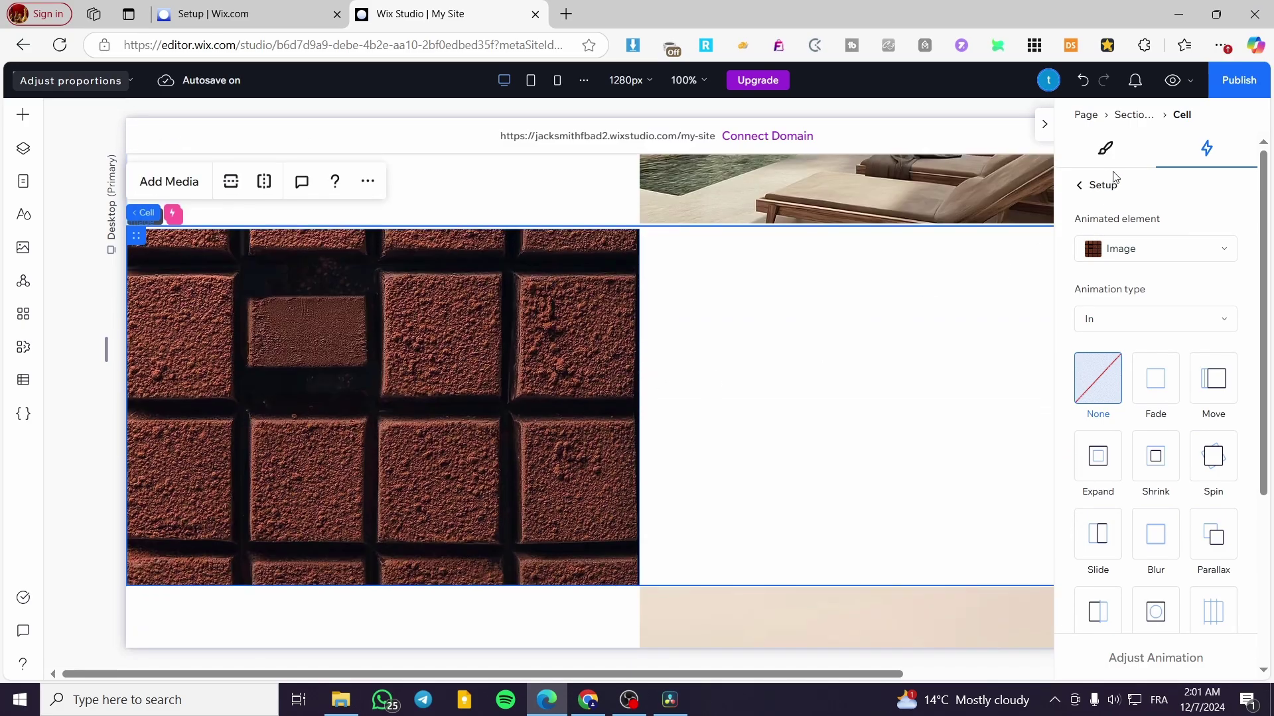
pyautogui.click(1045, 124)
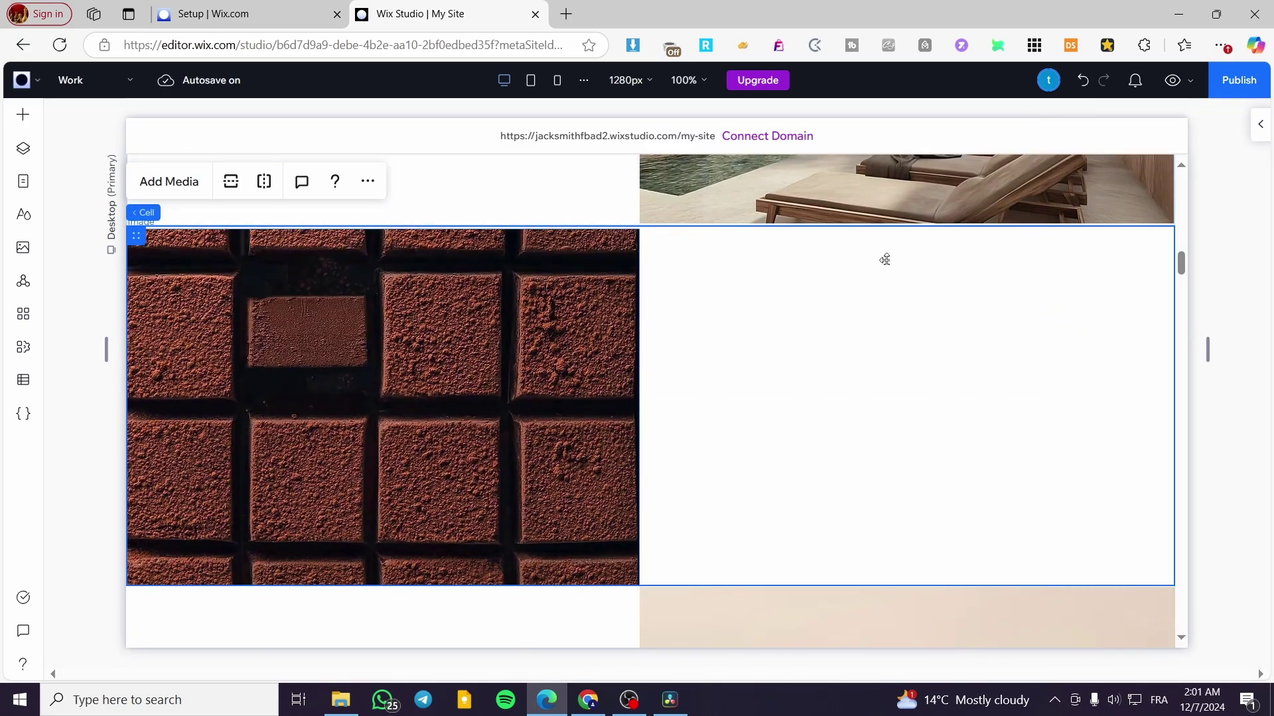
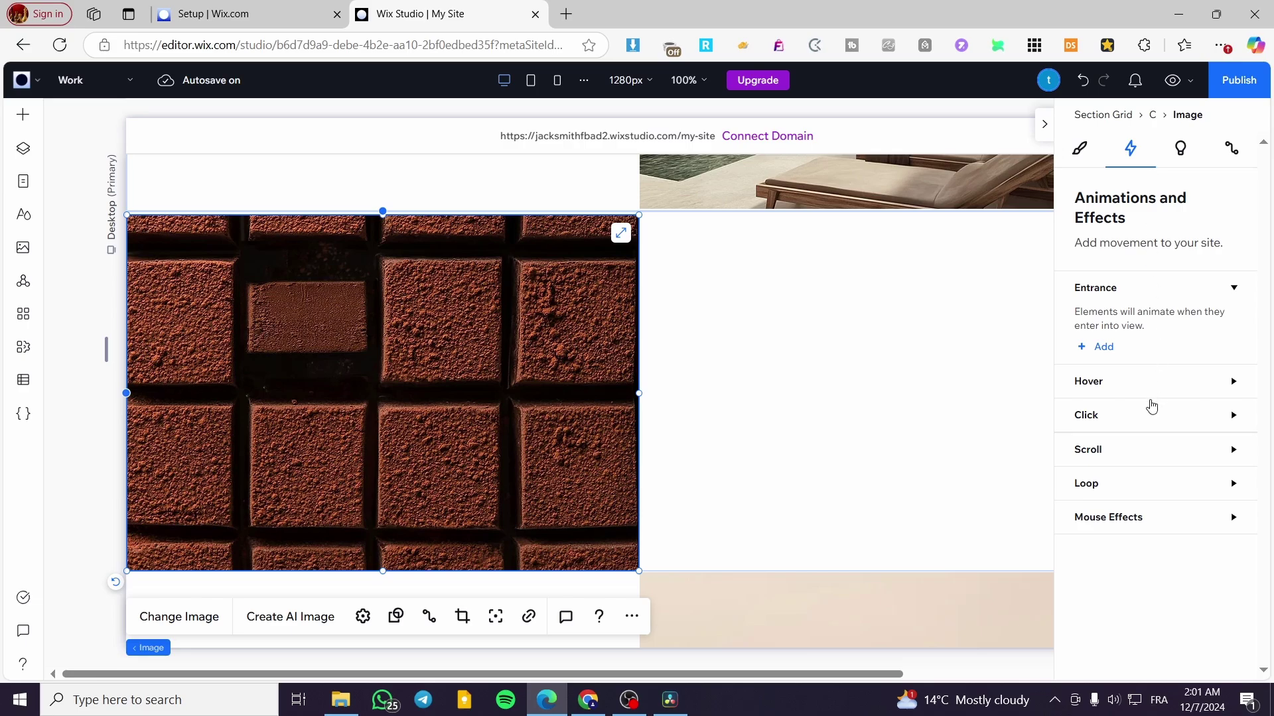
# Add a Parallax scroll animation to the chocolate image itself
pyautogui.click(1147, 454)
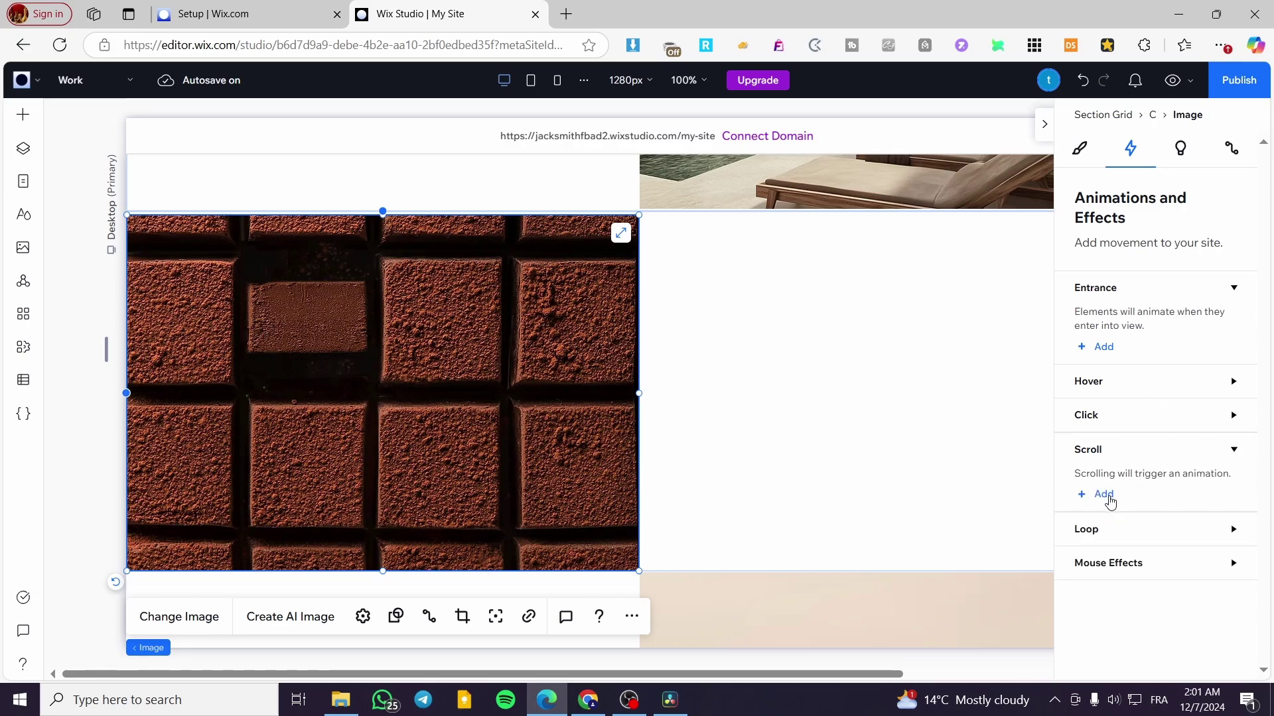
pyautogui.click(1104, 494)
pyautogui.click(1218, 538)
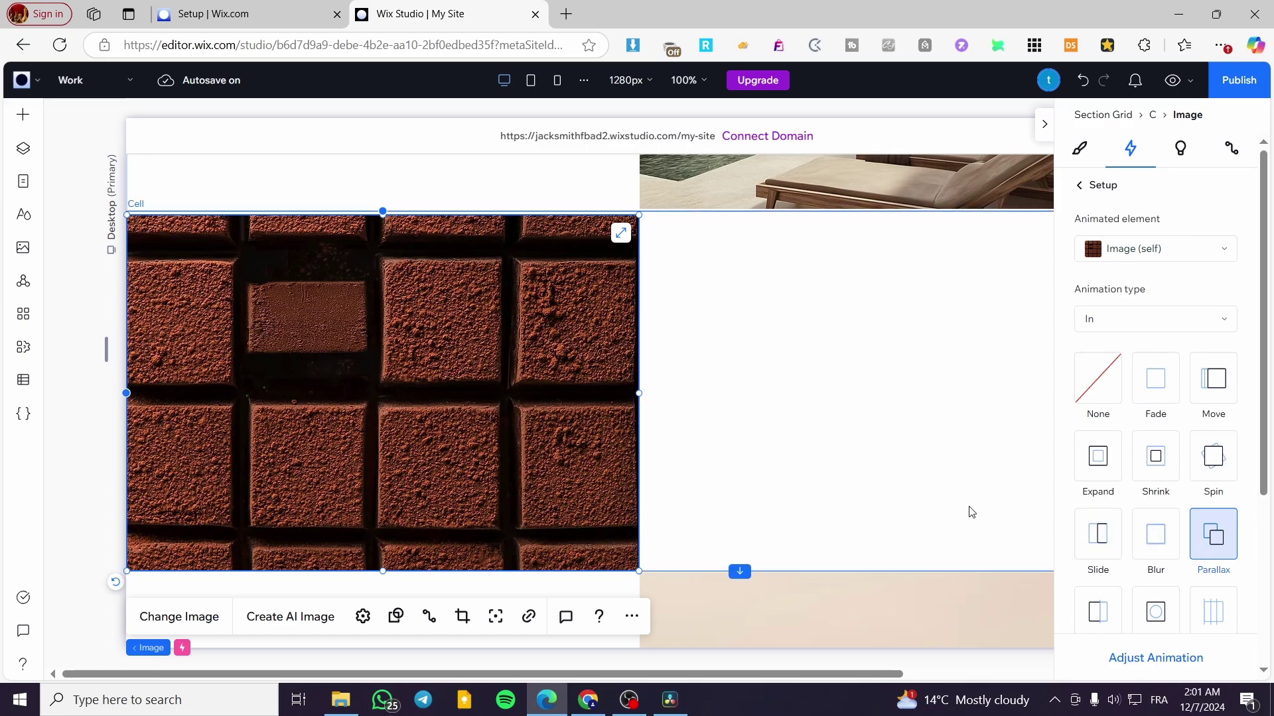
# Add a Parallax scroll animation to the cell around the chocolate image, keeping the cell itself as the animated element
pyautogui.click(985, 457)
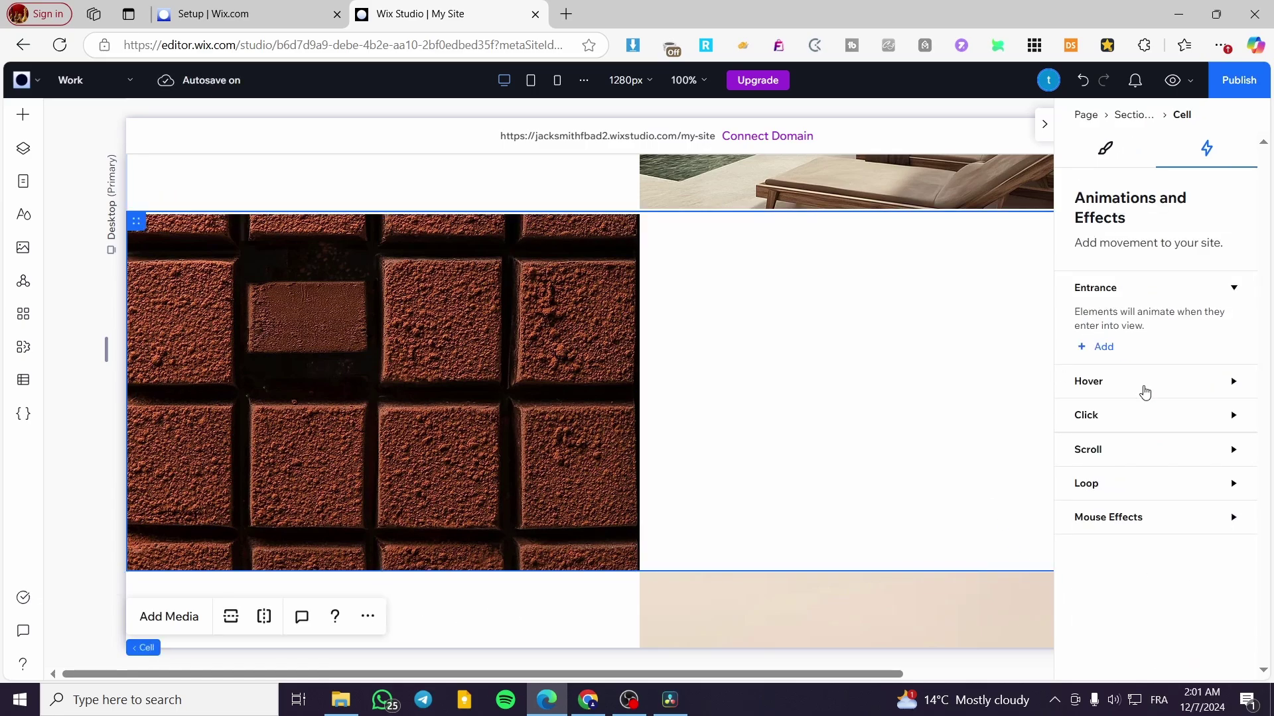
pyautogui.click(1146, 463)
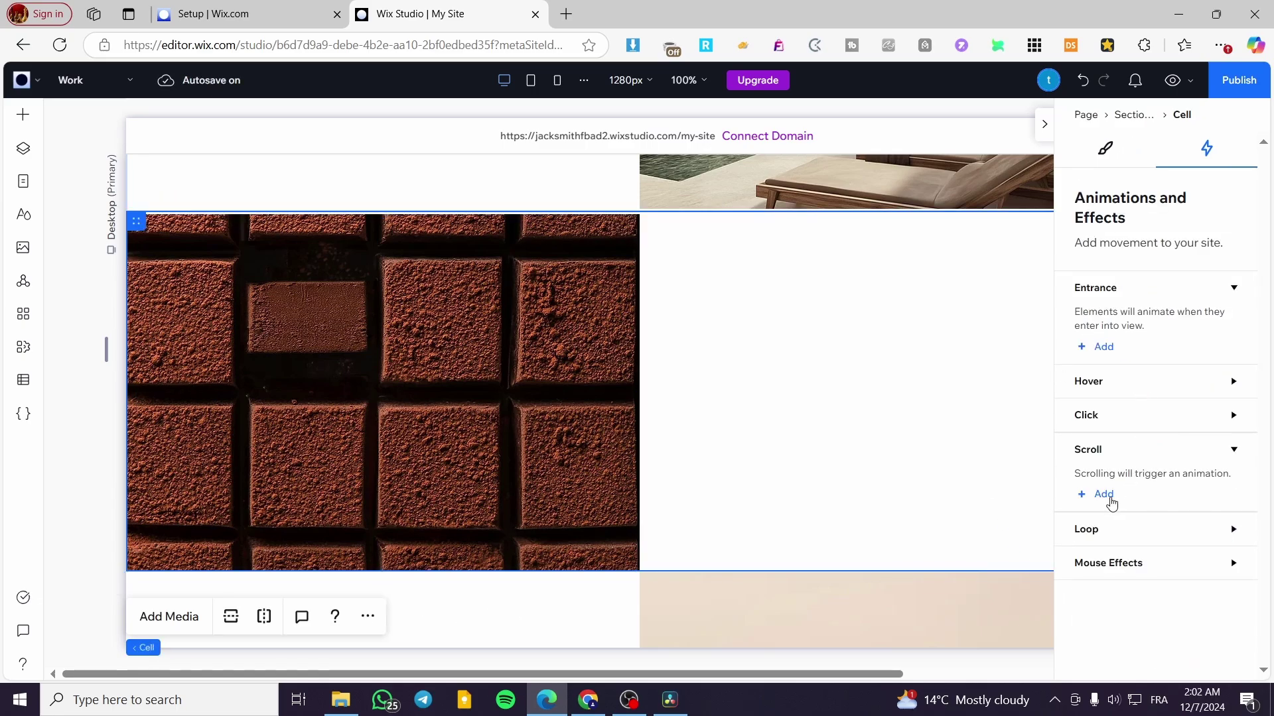
pyautogui.click(1104, 495)
pyautogui.click(1219, 541)
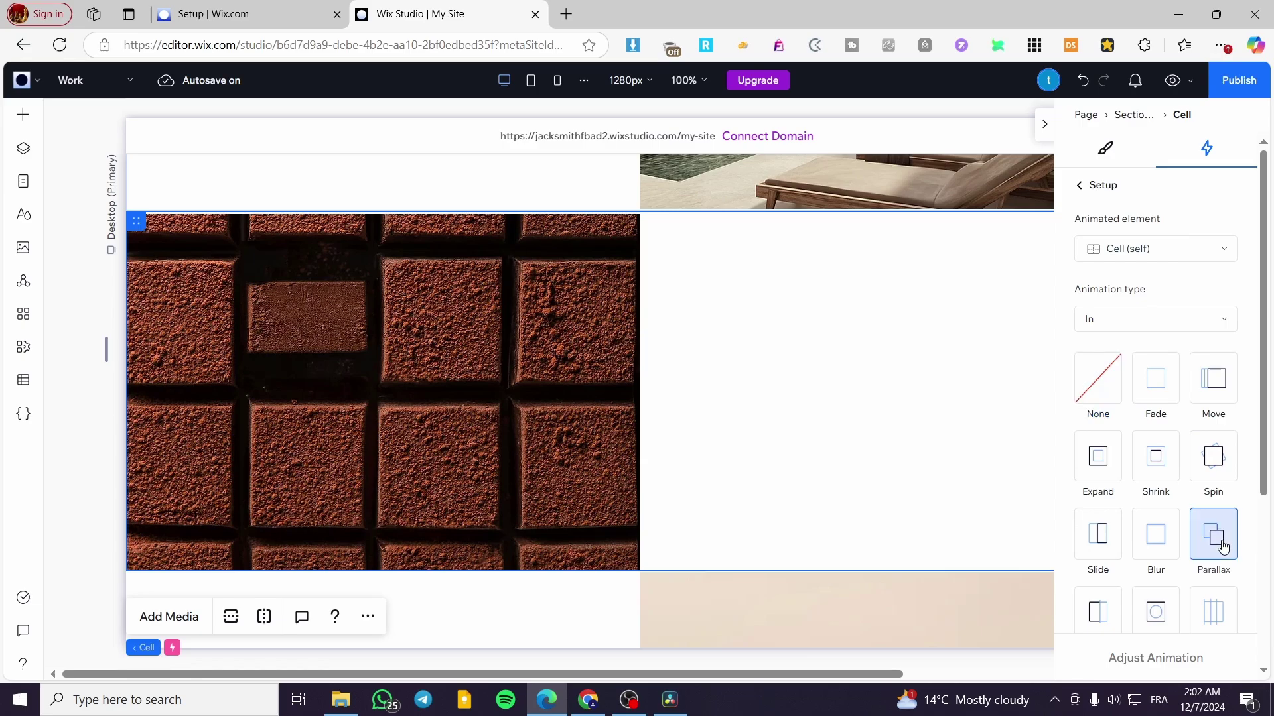
pyautogui.scroll(-4, 1215, 511)
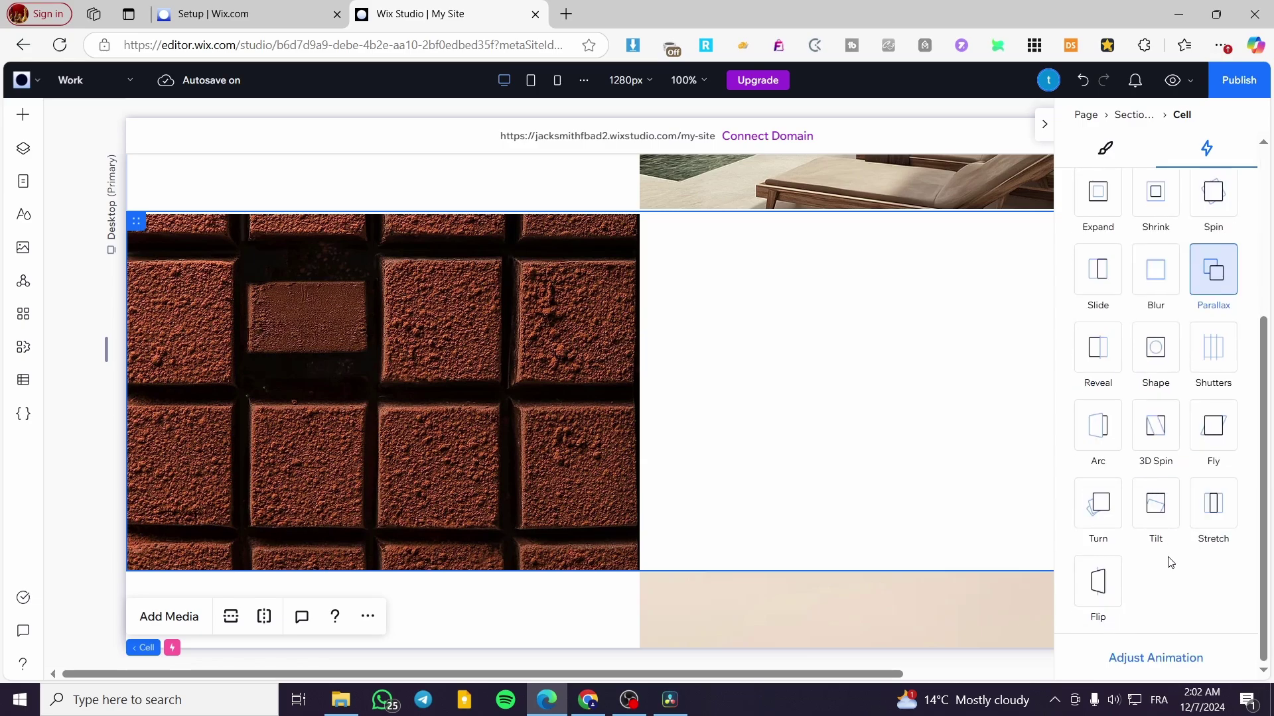
pyautogui.scroll(5, 1220, 287)
pyautogui.click(1153, 259)
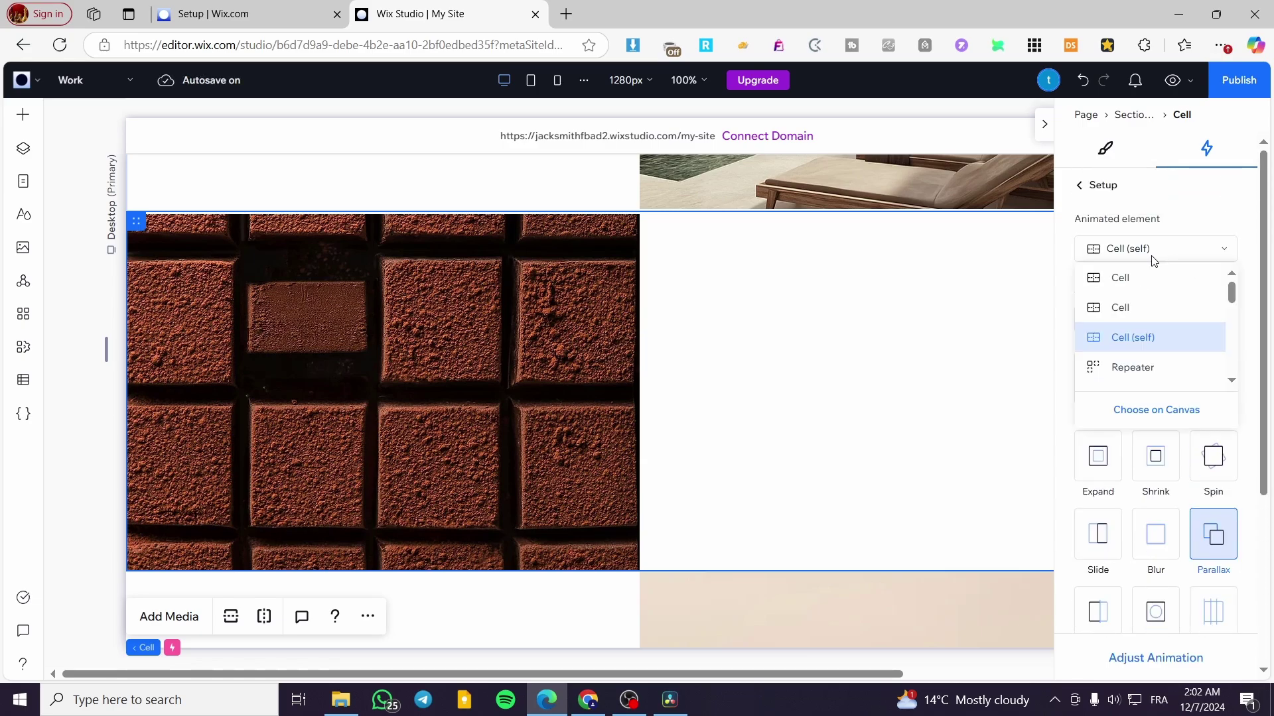
pyautogui.click(1171, 219)
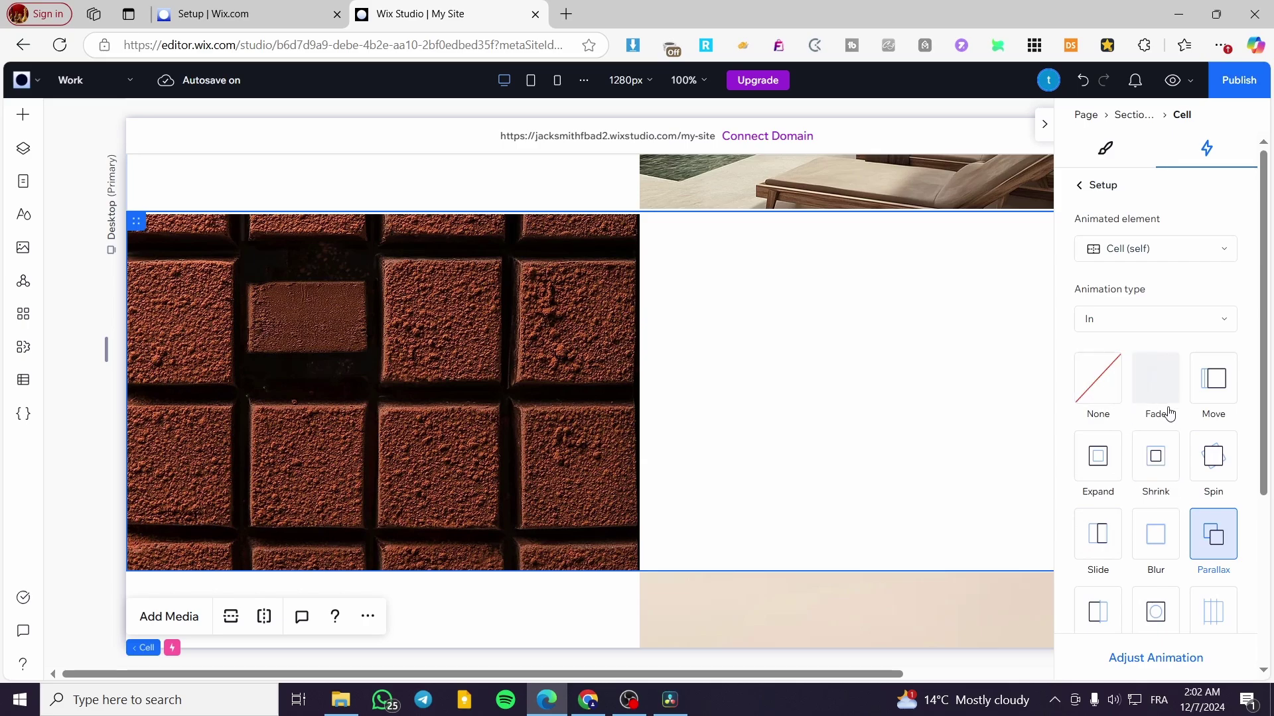
pyautogui.click(1218, 539)
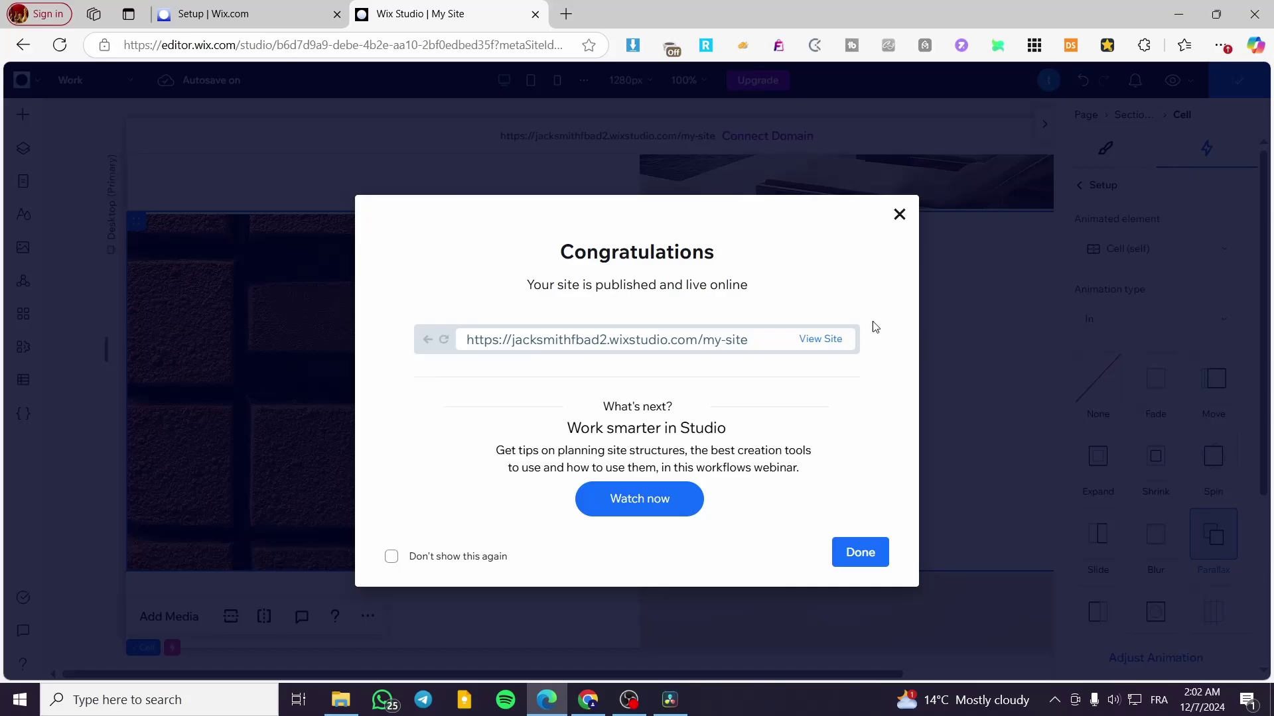
# Dismiss the publish dialog and preview how the chocolate and poolside image rows behave while scrolling
pyautogui.click(899, 215)
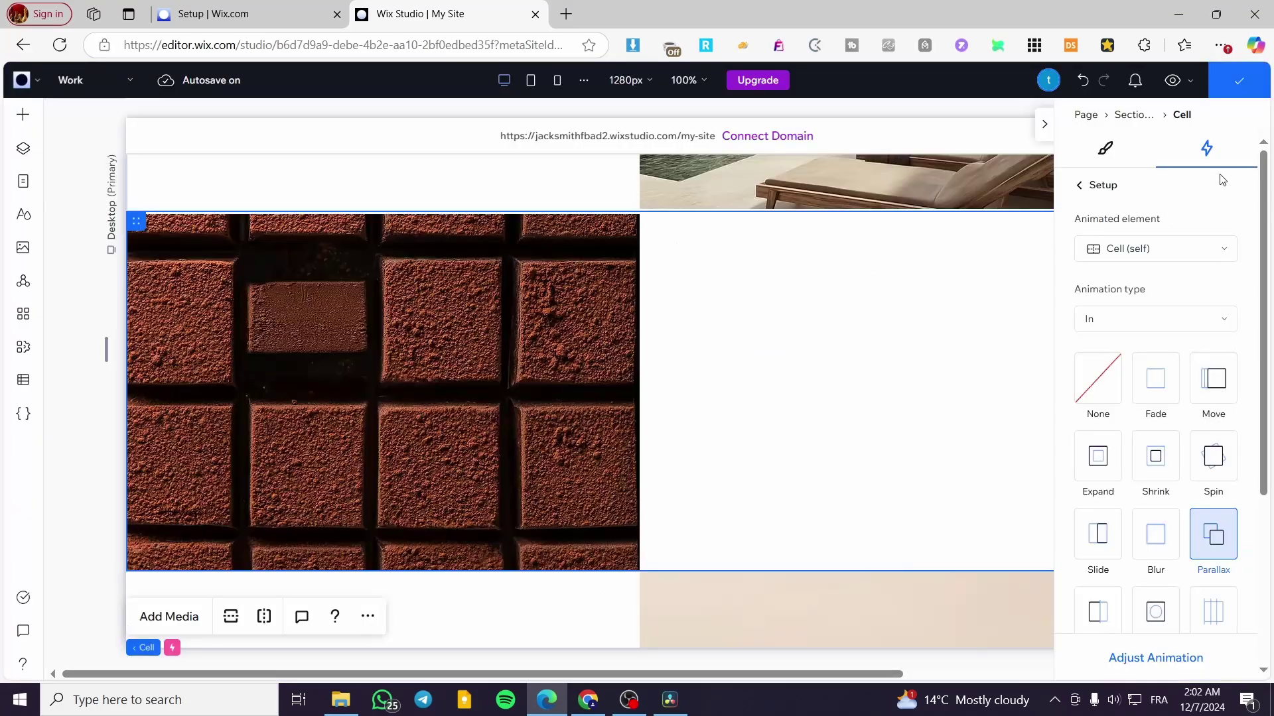
pyautogui.click(1173, 80)
pyautogui.scroll(5, 981, 444)
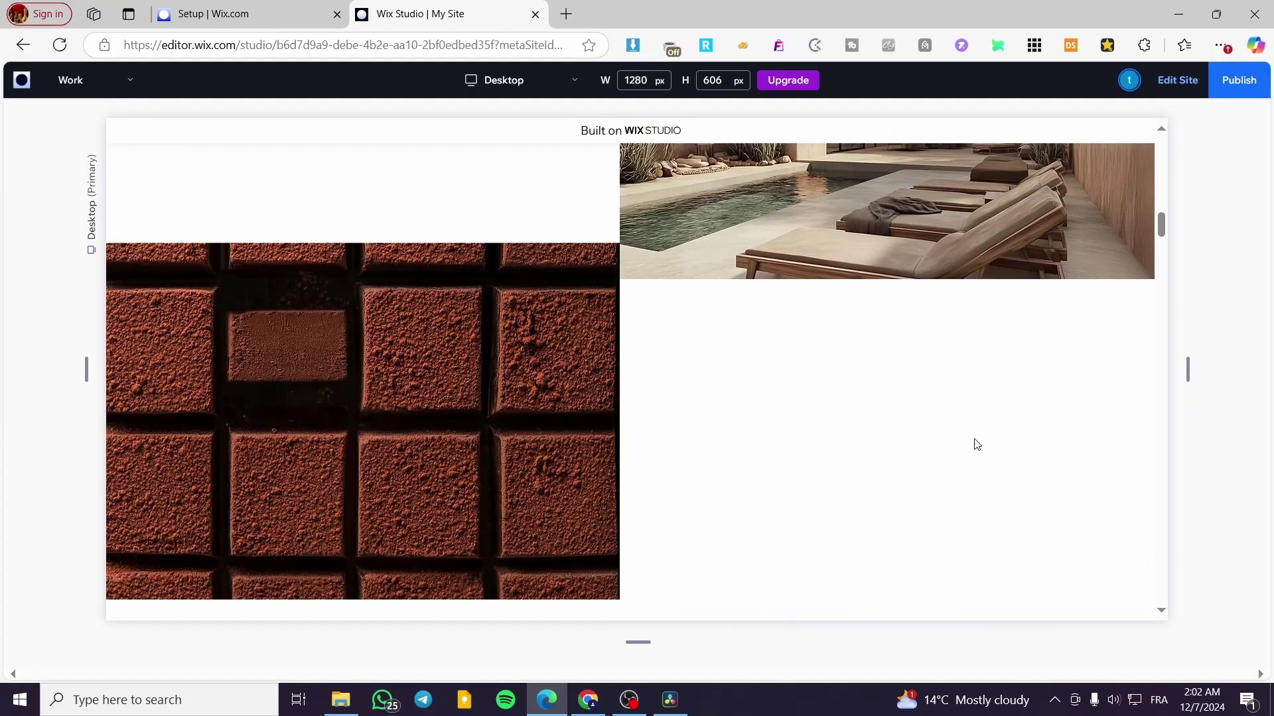
pyautogui.scroll(3, 969, 455)
pyautogui.scroll(-10, 941, 375)
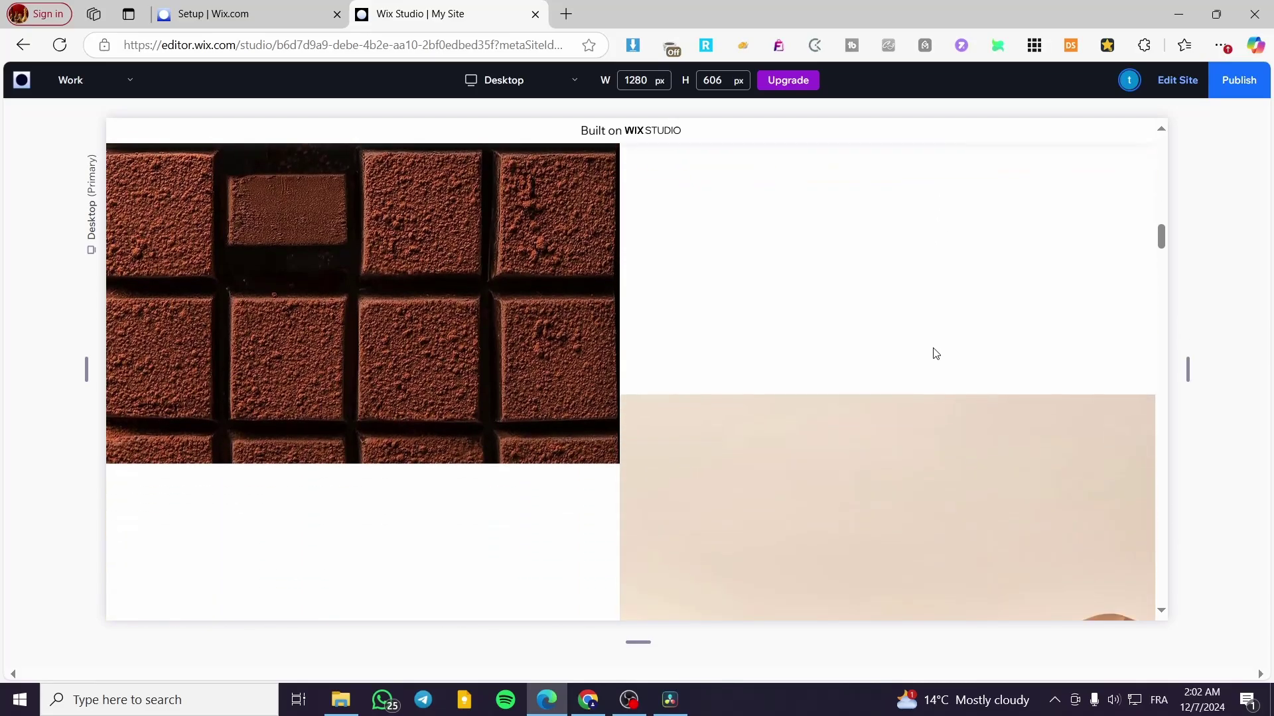
pyautogui.scroll(5, 760, 405)
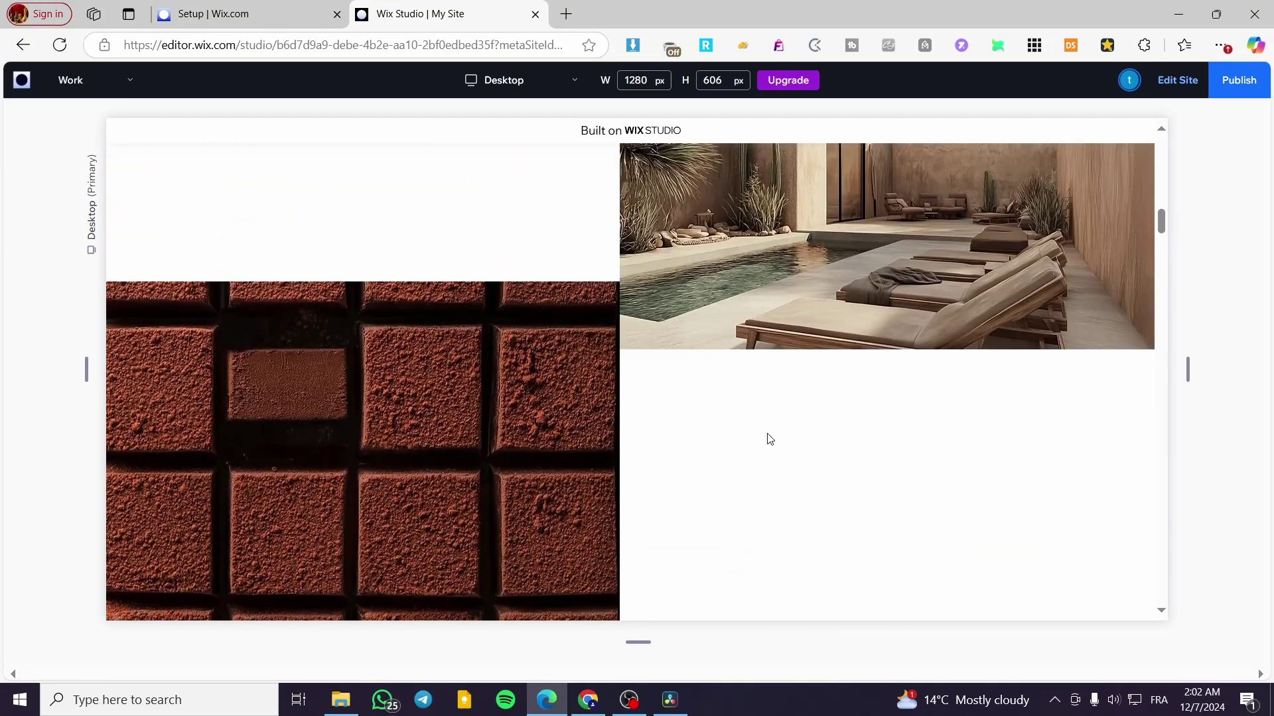
pyautogui.scroll(-1, 768, 440)
pyautogui.click(1177, 80)
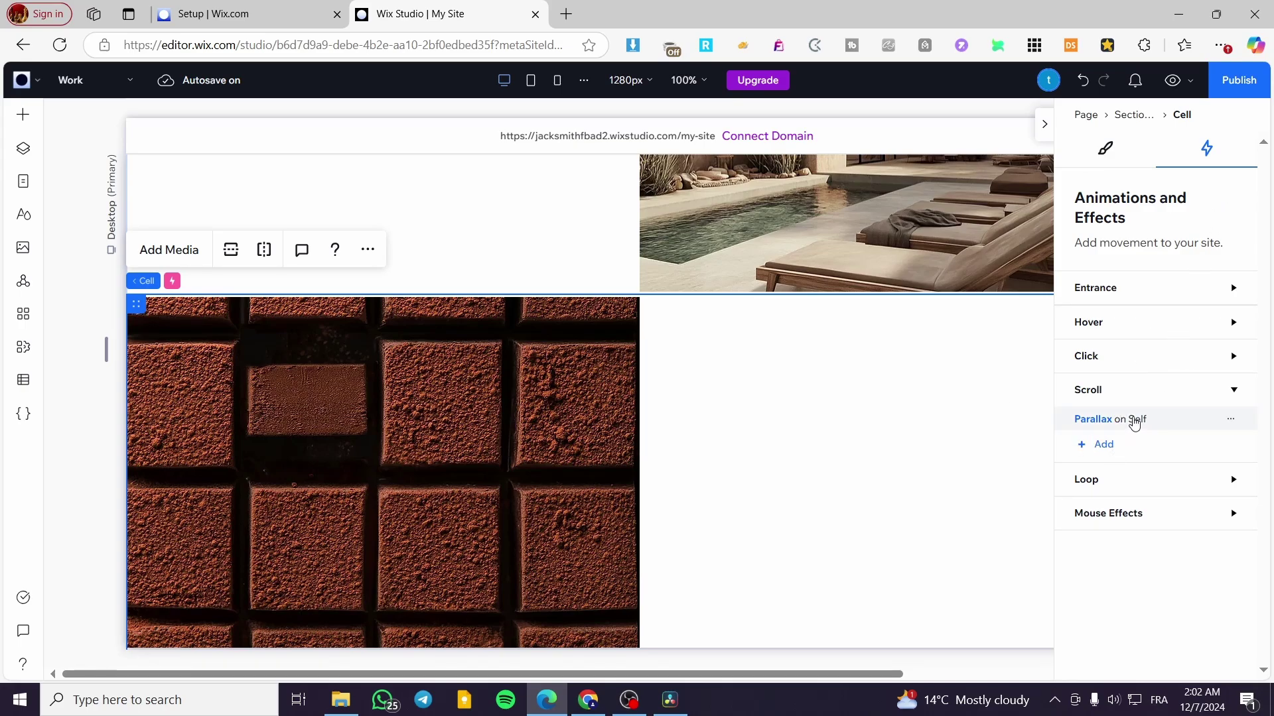
# Switch the animated element of the chocolate cell's Parallax scroll animation from the cell to the chocolate image
pyautogui.click(1135, 421)
pyautogui.click(1157, 249)
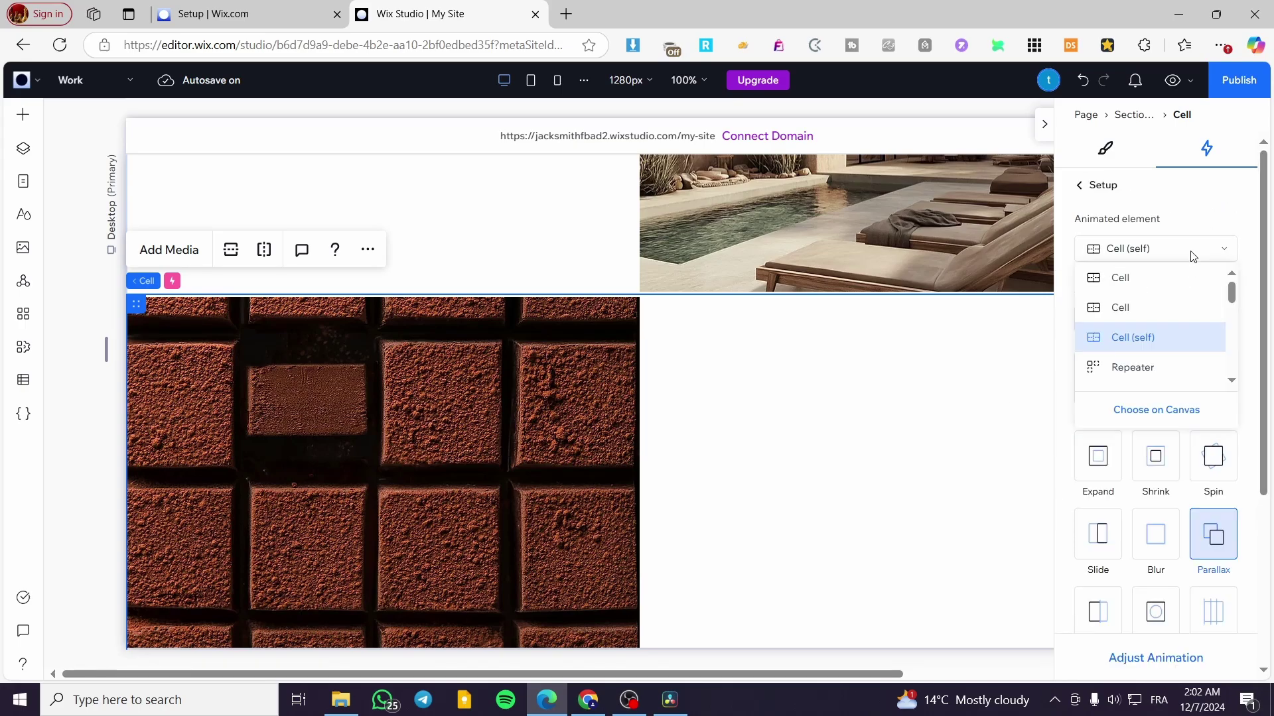
pyautogui.scroll(-3, 1157, 362)
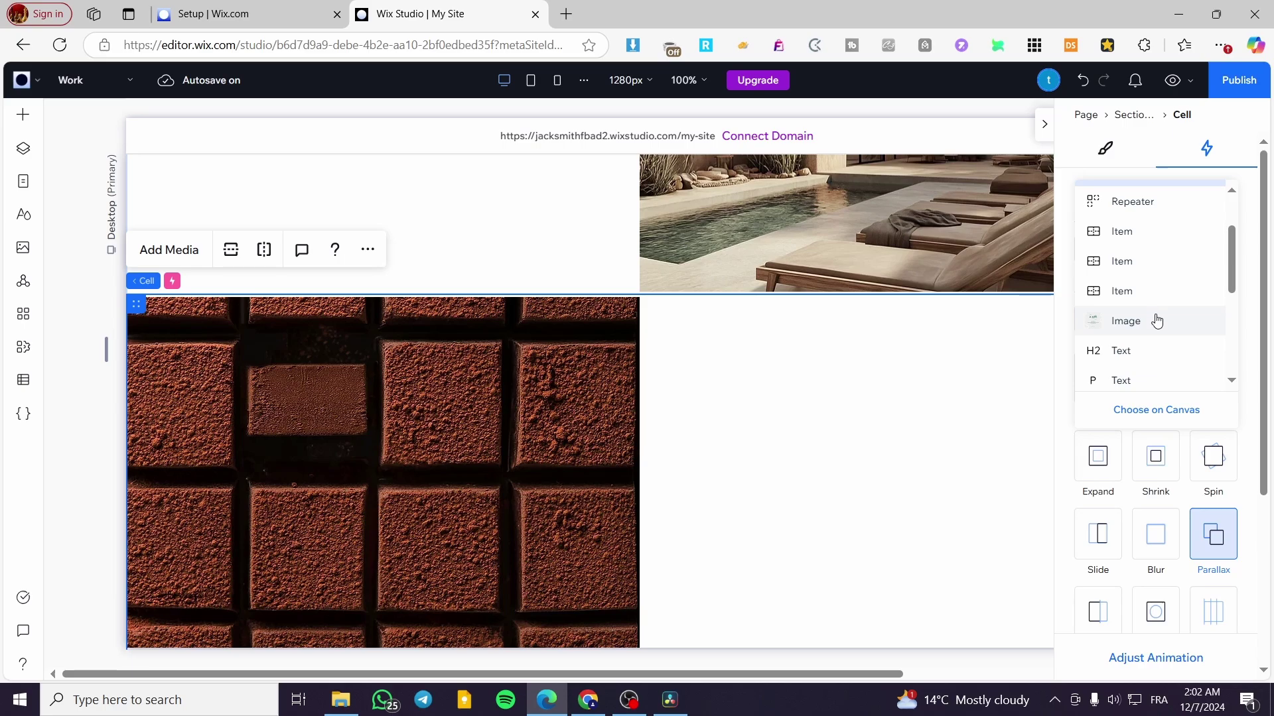
pyautogui.scroll(-4, 1157, 321)
pyautogui.click(1128, 376)
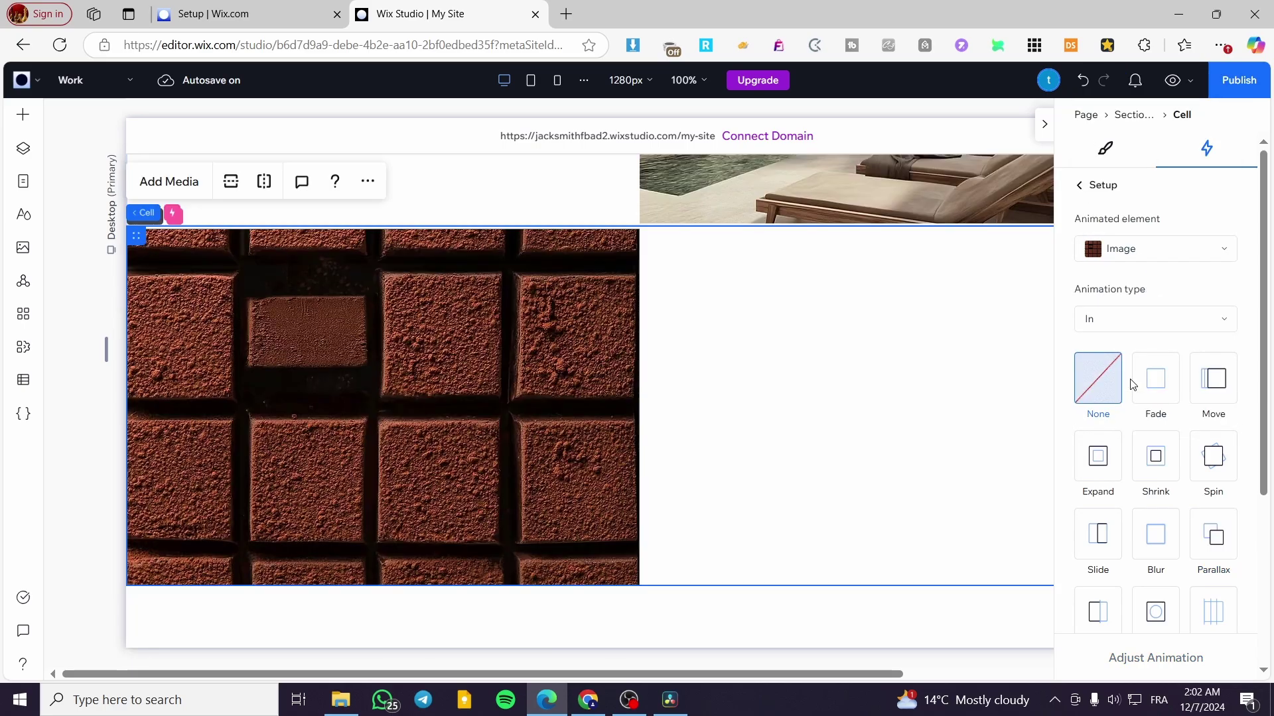
# Publish the site and check the chocolate image's scroll movement in the preview
pyautogui.click(1259, 87)
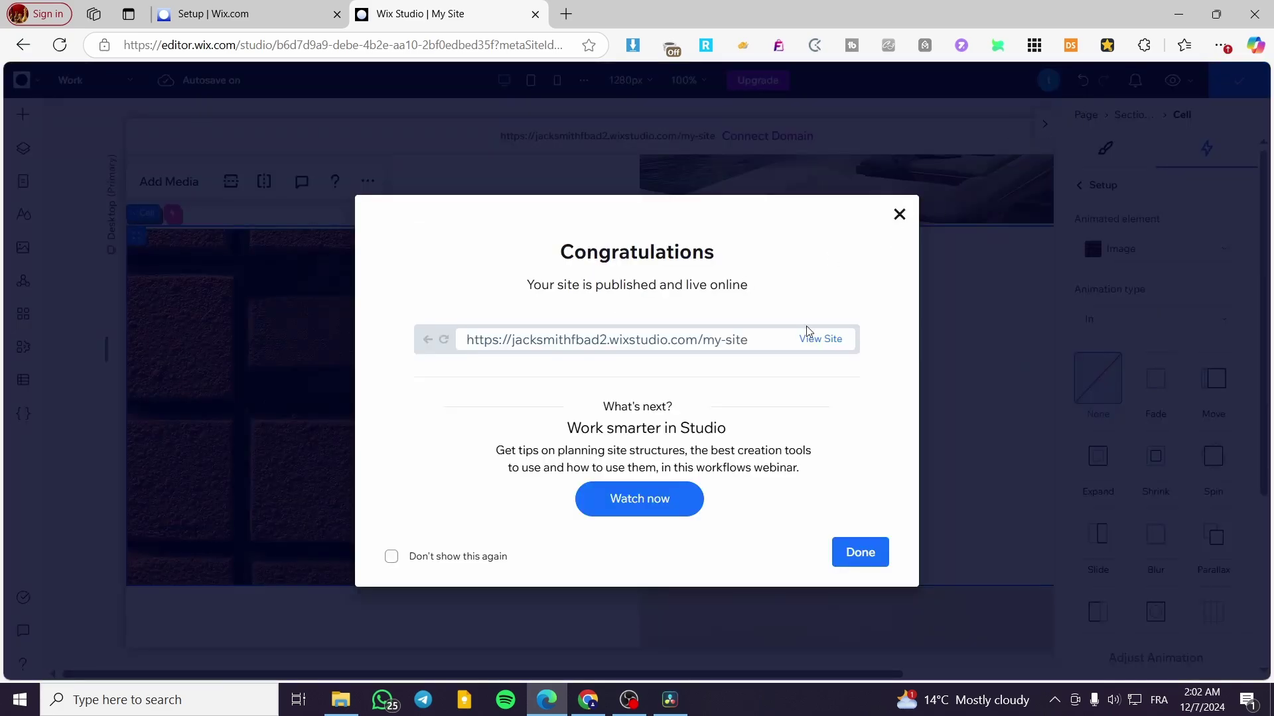
pyautogui.click(334, 469)
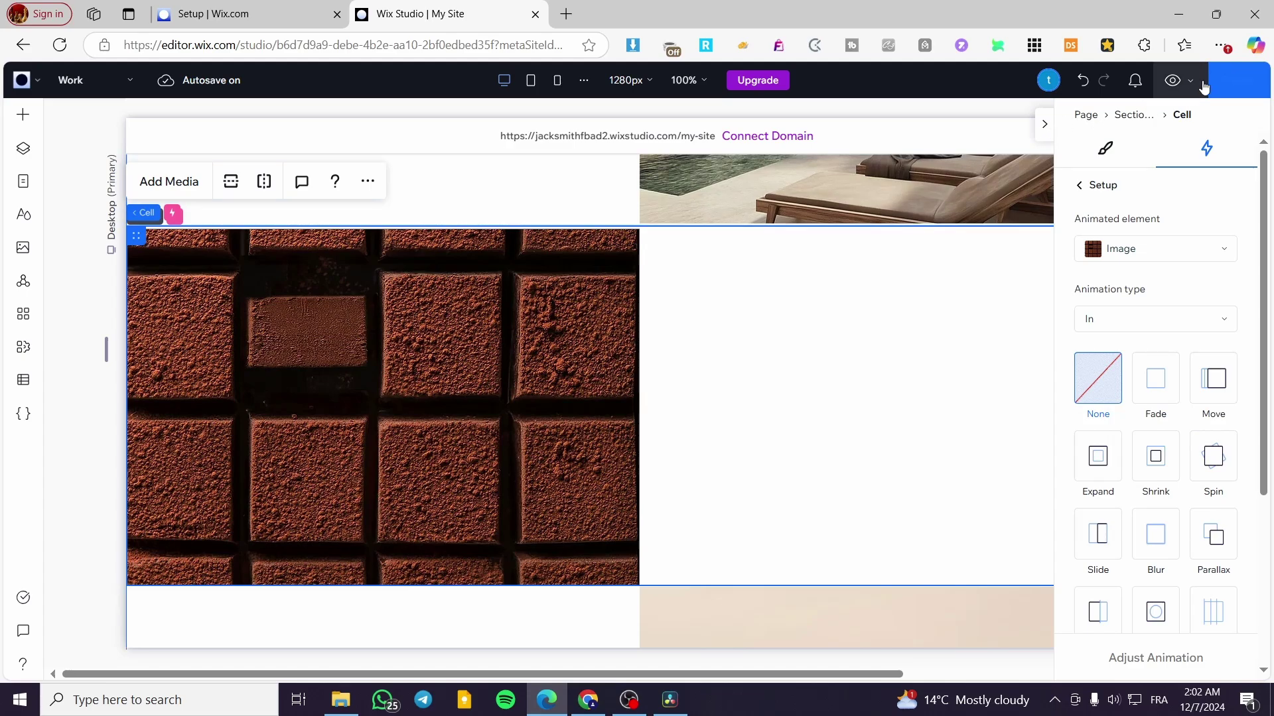
pyautogui.click(1178, 82)
pyautogui.scroll(-10, 603, 514)
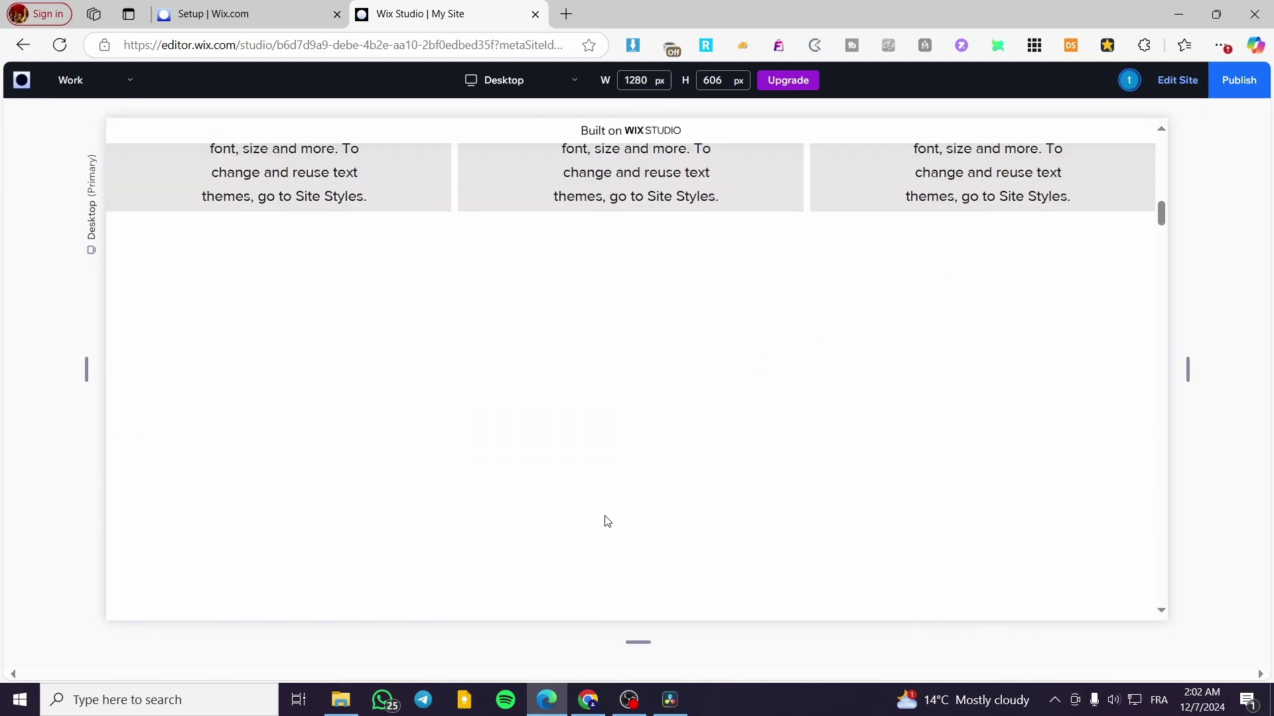
pyautogui.scroll(-5, 602, 525)
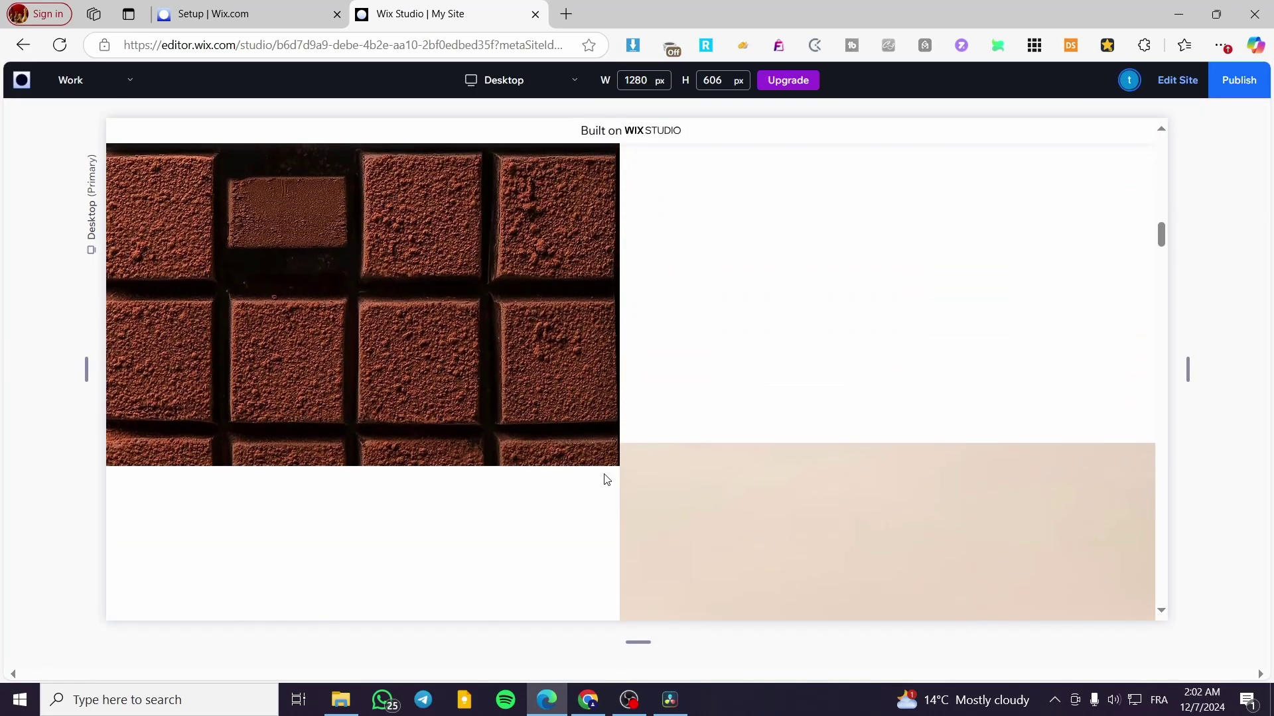
pyautogui.scroll(3, 573, 490)
pyautogui.scroll(-2, 914, 376)
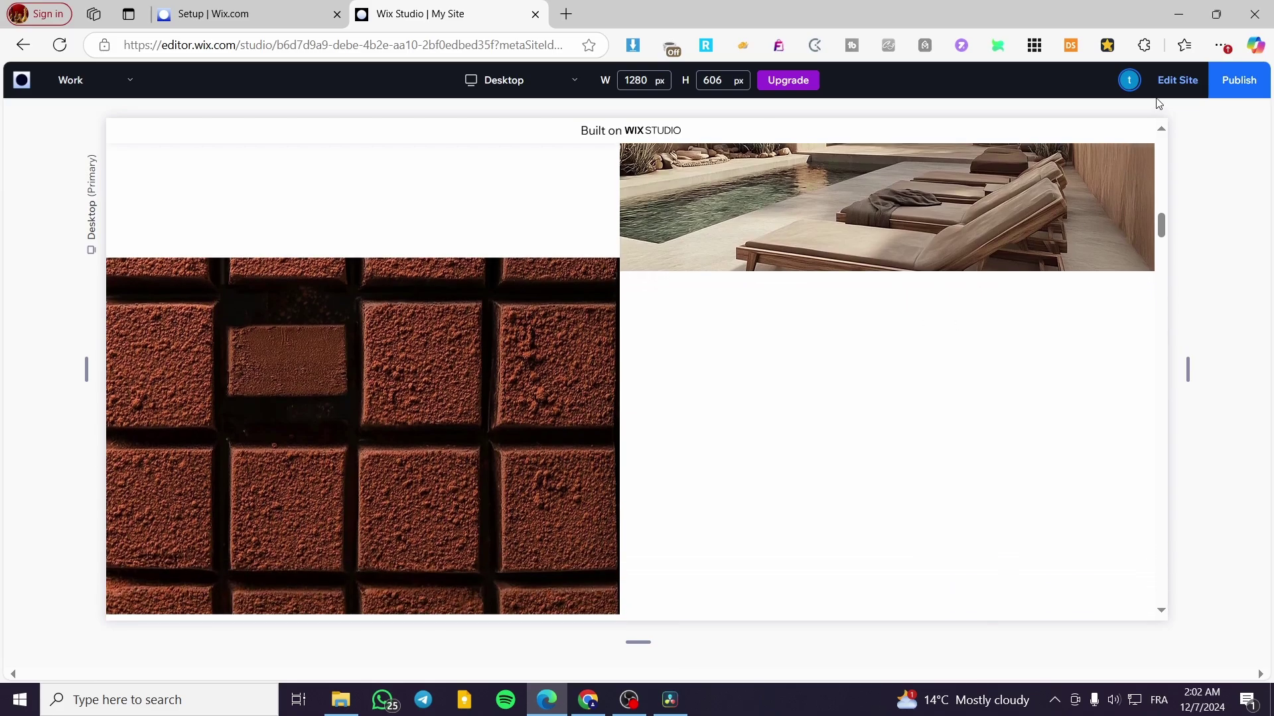
pyautogui.click(1178, 80)
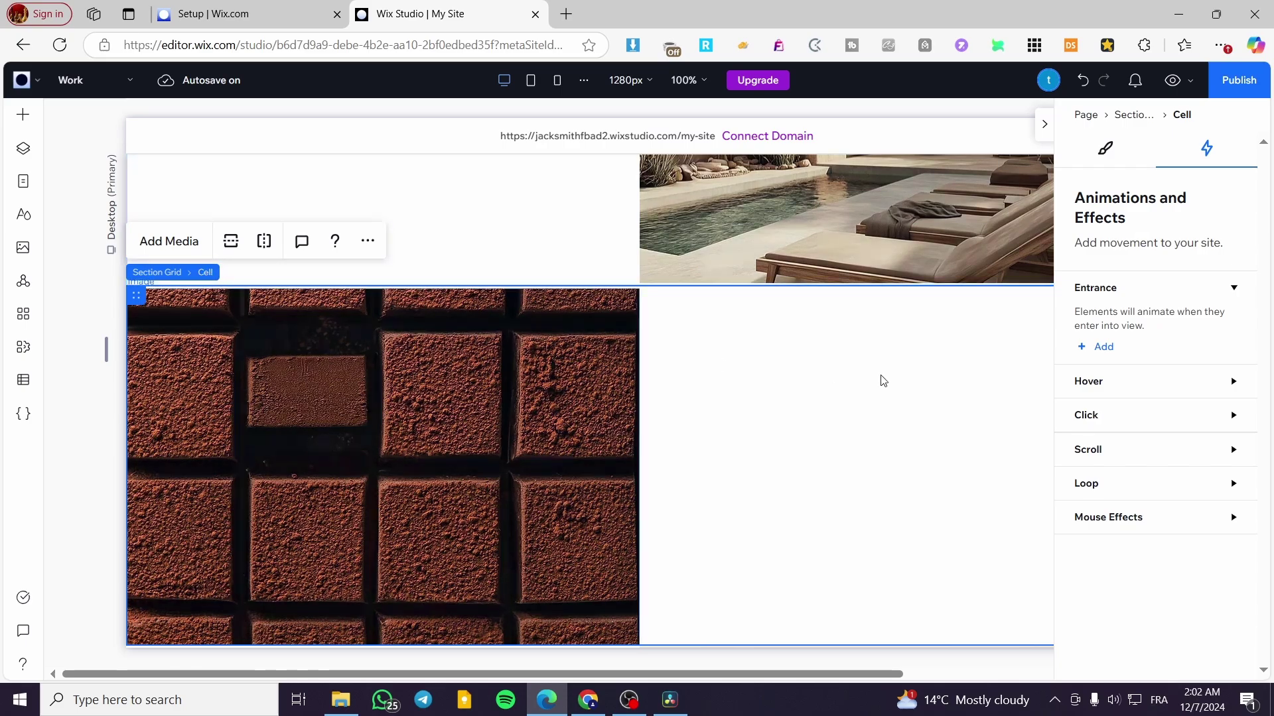
# Set the overflow content of the cell holding the chocolate image to Hide
pyautogui.click(1099, 152)
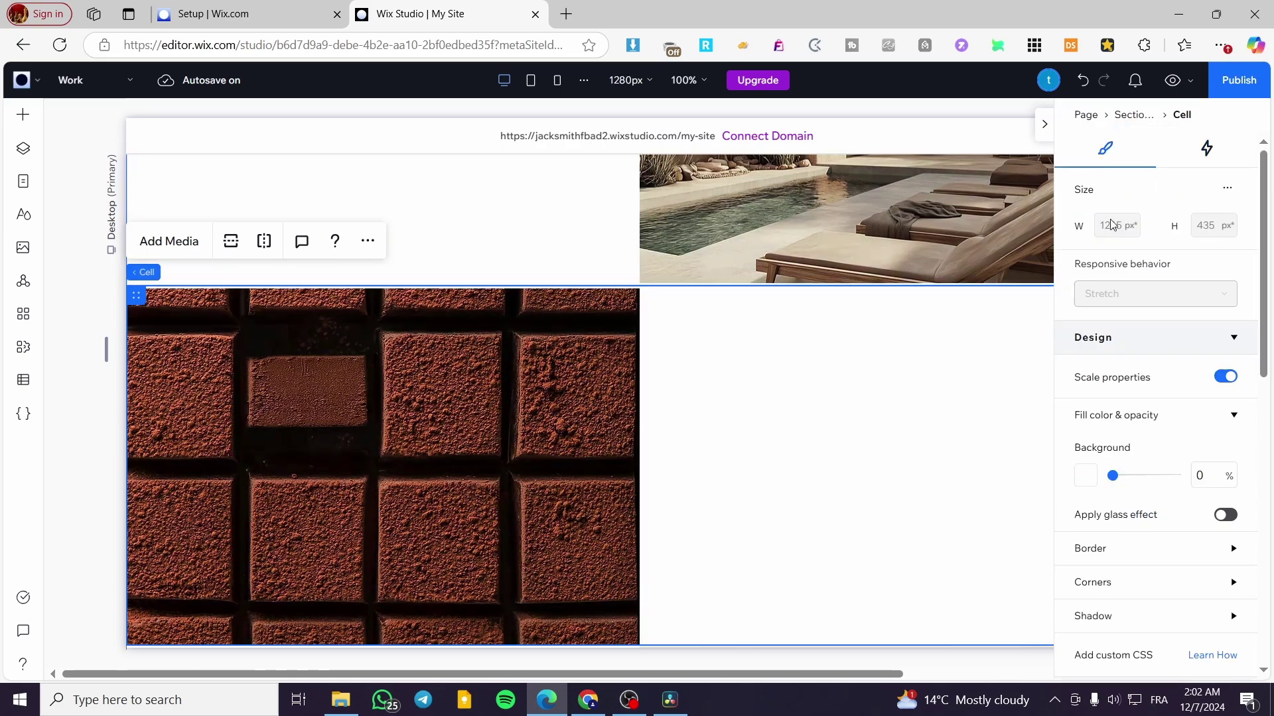
pyautogui.scroll(-9, 1173, 344)
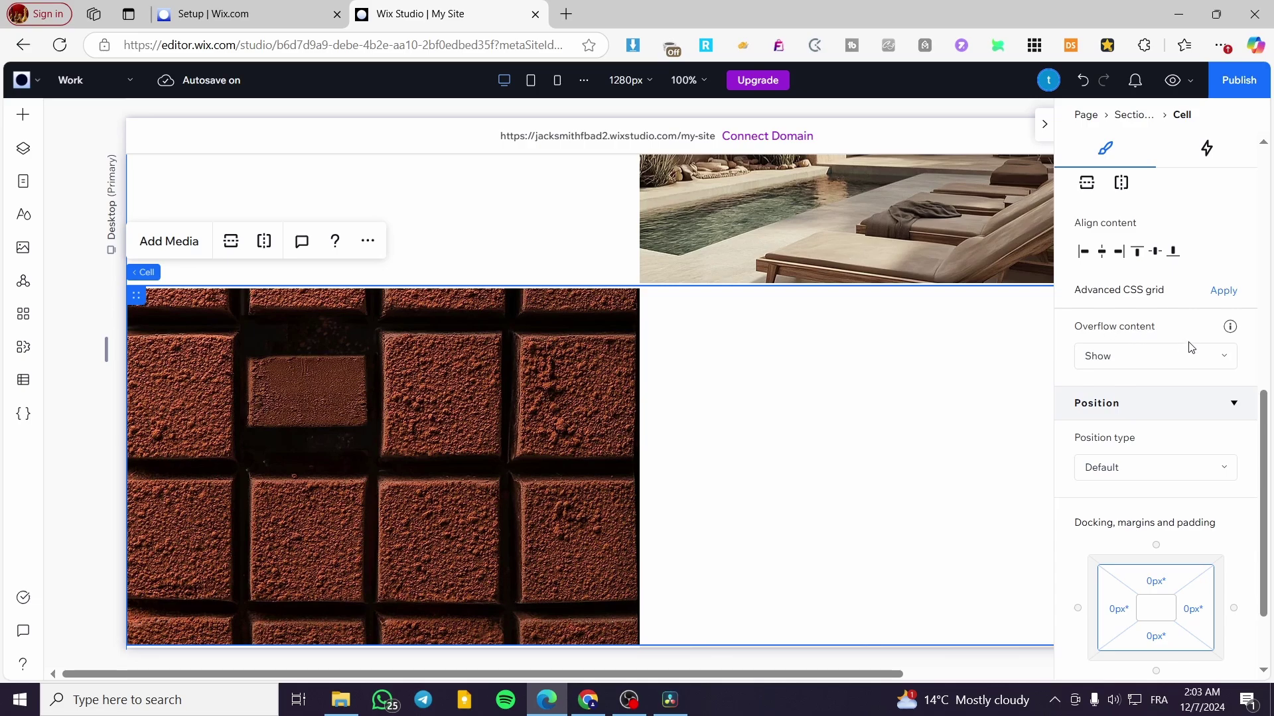
pyautogui.click(1206, 360)
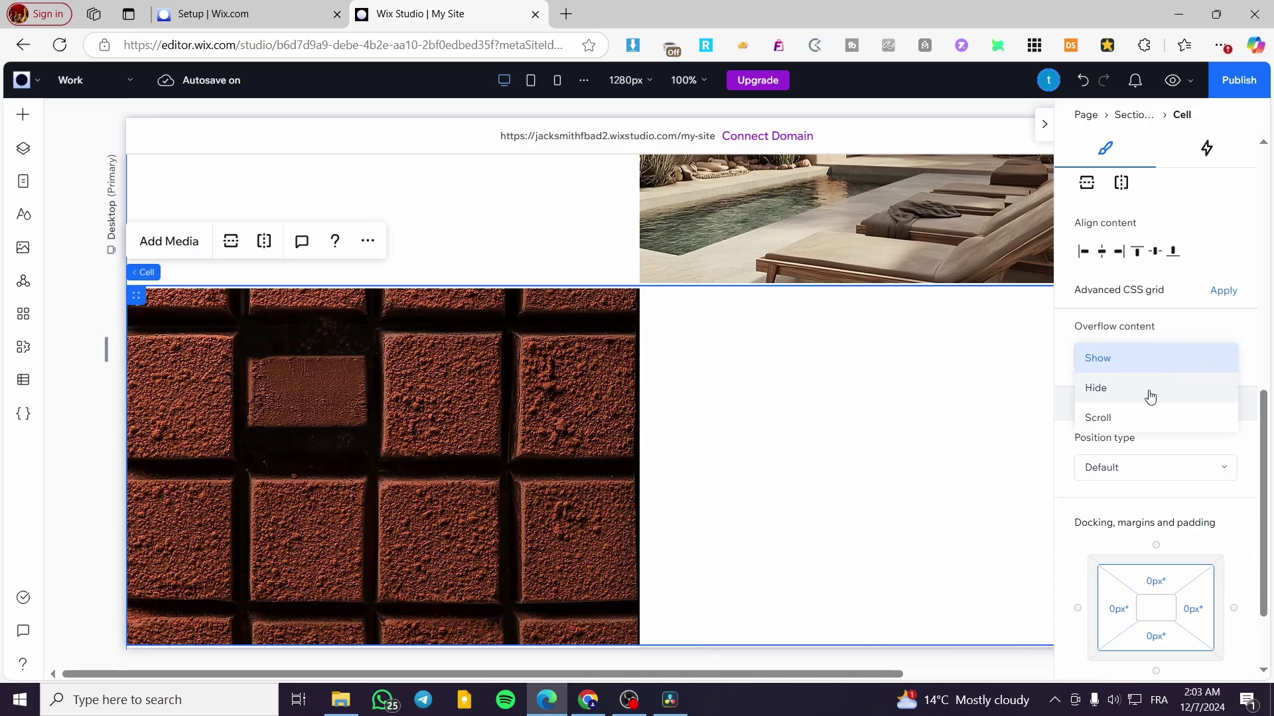
pyautogui.click(1128, 435)
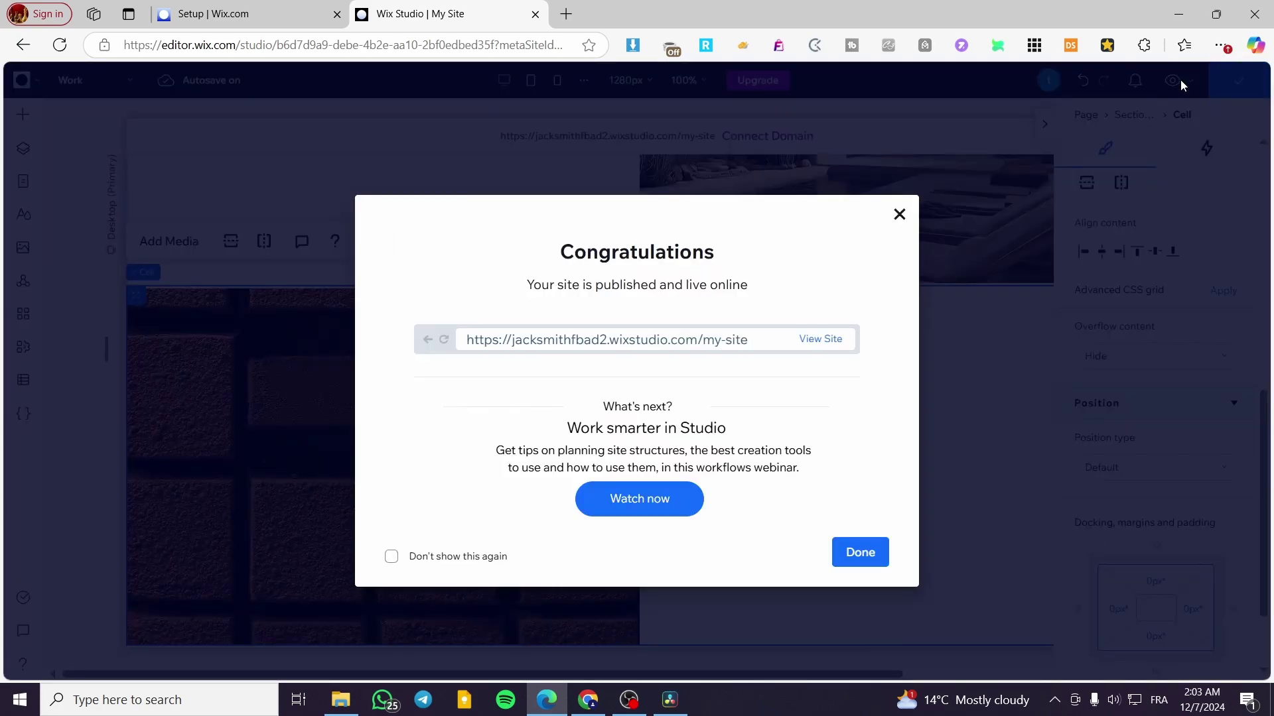
# Preview the page and examine how the chocolate image scrolls within its cell with overflow hidden
pyautogui.click(900, 216)
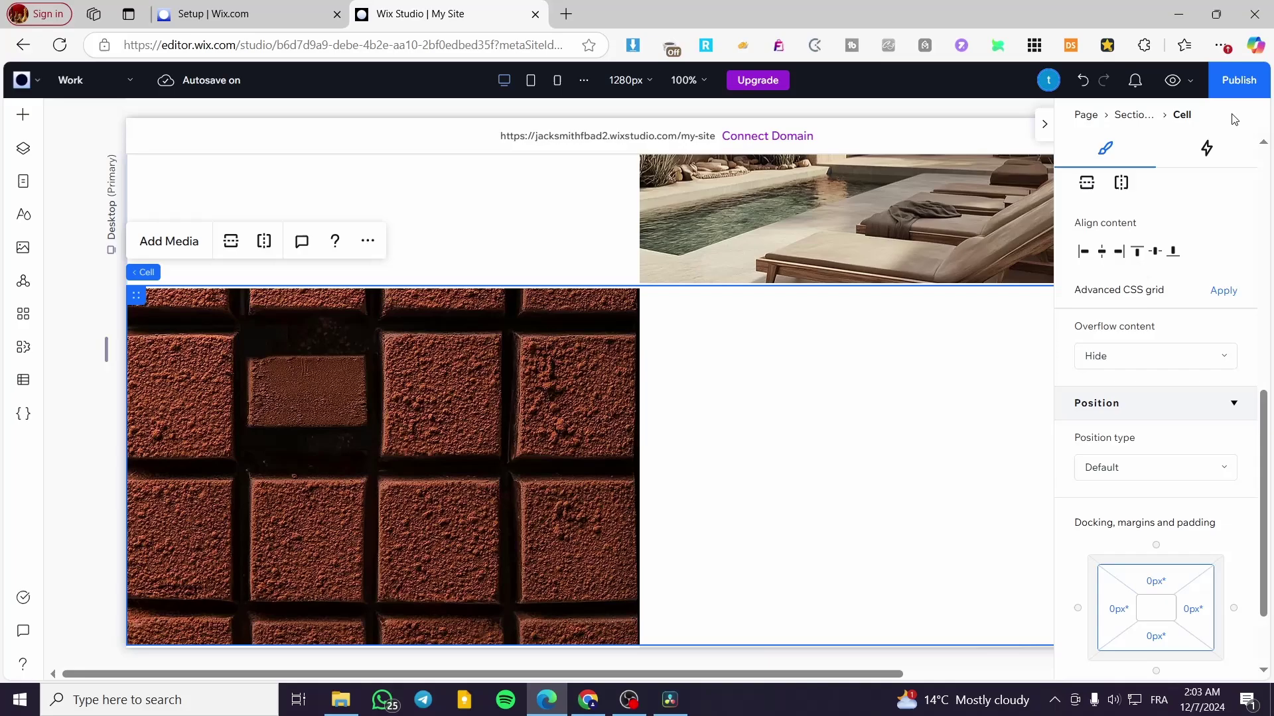
pyautogui.click(1173, 80)
pyautogui.scroll(-2, 918, 220)
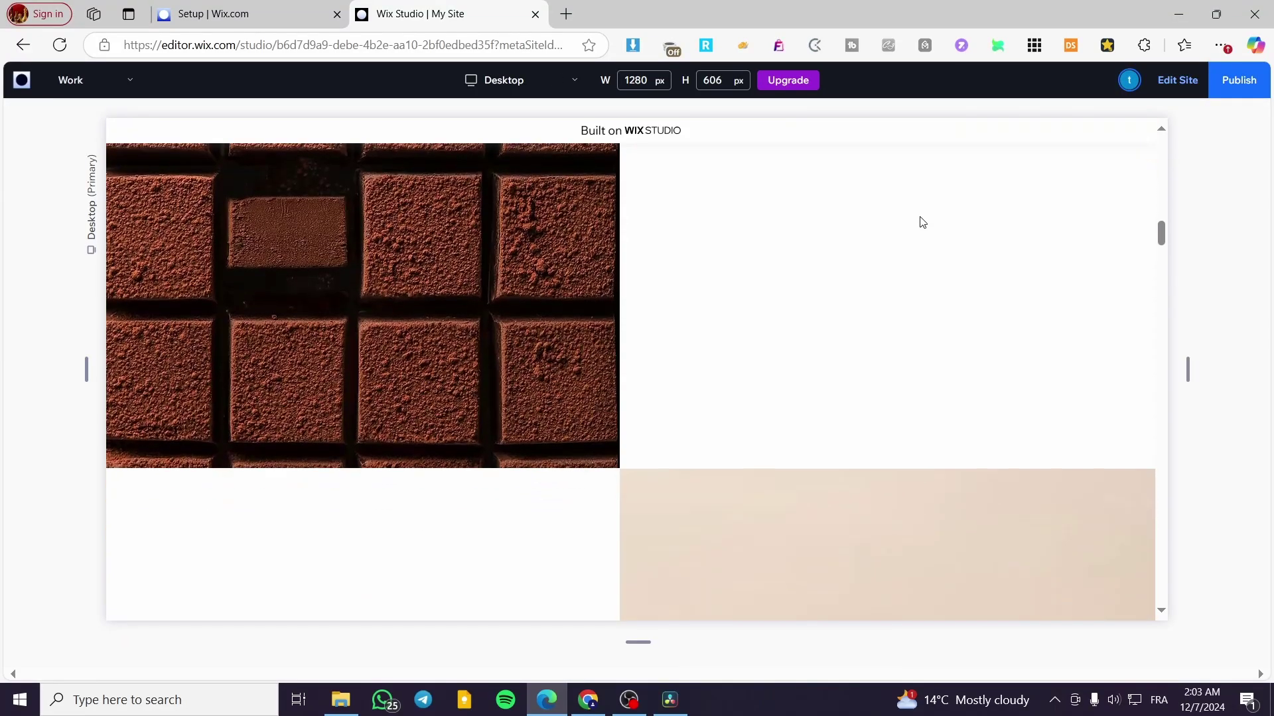
pyautogui.scroll(6, 919, 225)
pyautogui.scroll(-5, 922, 239)
pyautogui.scroll(-4, 922, 248)
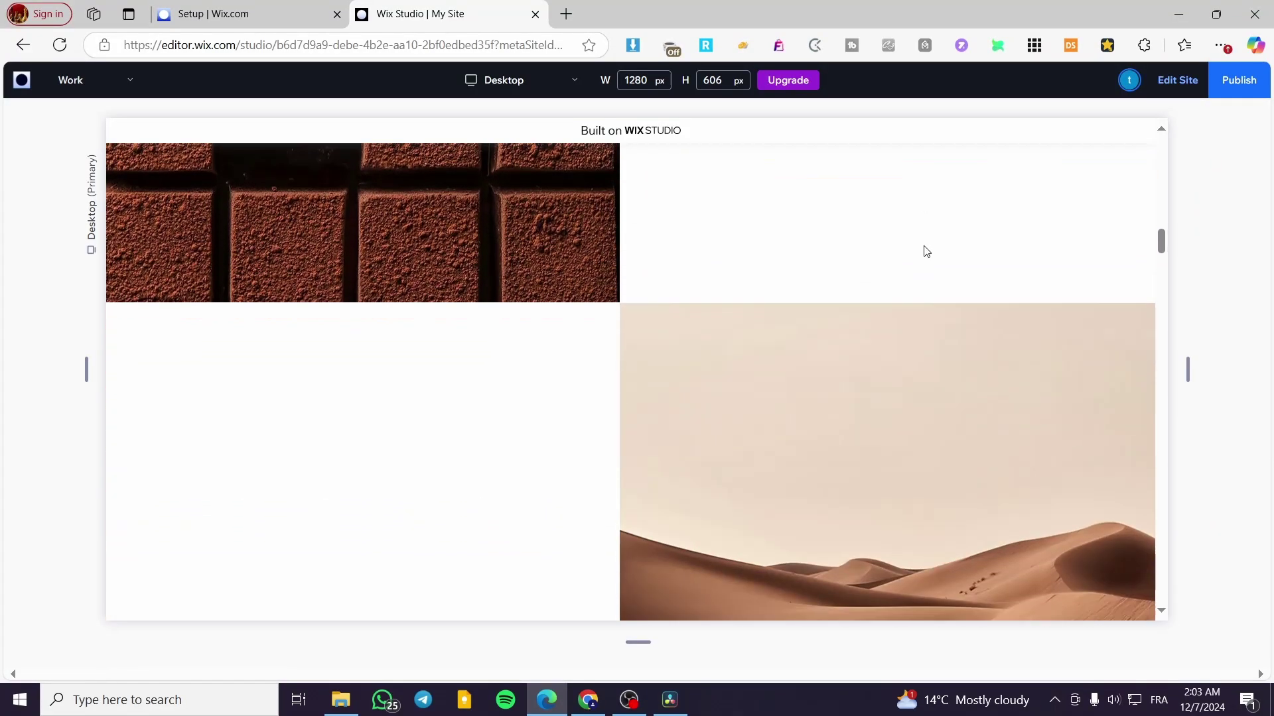
pyautogui.scroll(4, 920, 250)
pyautogui.scroll(-3, 921, 250)
pyautogui.scroll(4, 763, 305)
pyautogui.scroll(-2, 604, 355)
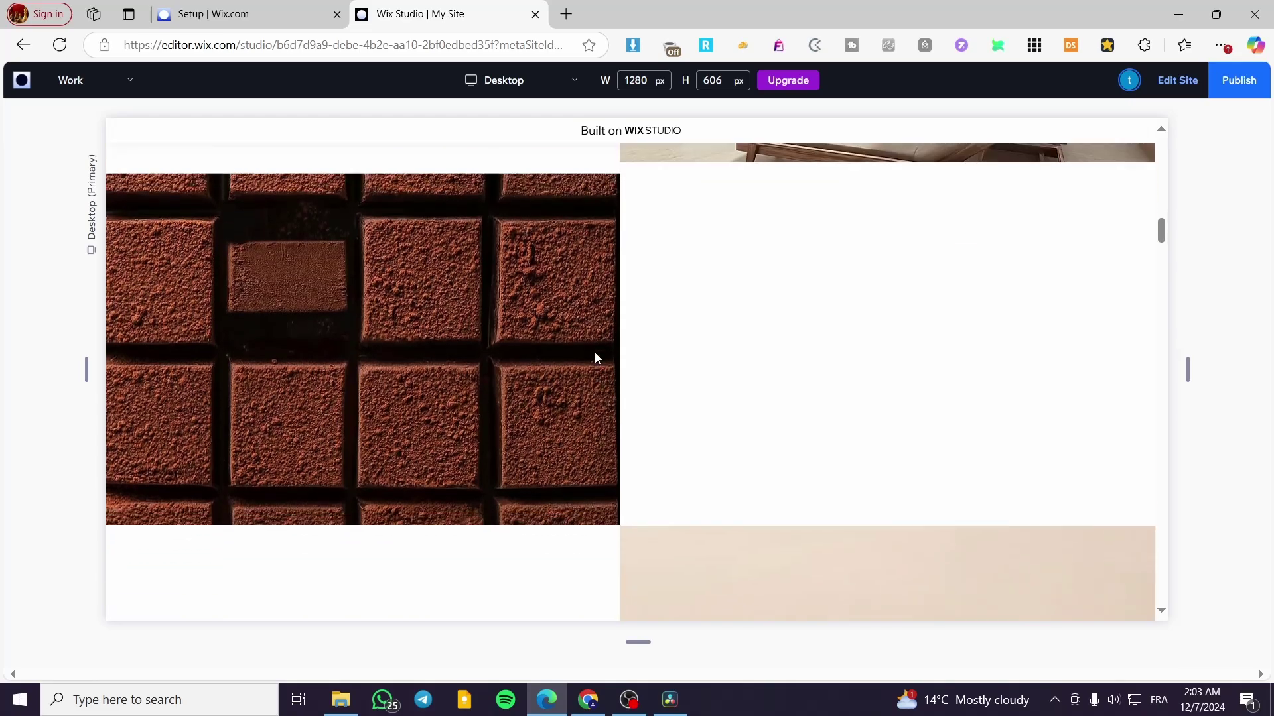
# Scroll back and forth in the preview to examine how the chocolate image shifts inside its cell beside the pool image
pyautogui.scroll(2, 570, 358)
pyautogui.scroll(-4, 554, 361)
pyautogui.scroll(4, 553, 362)
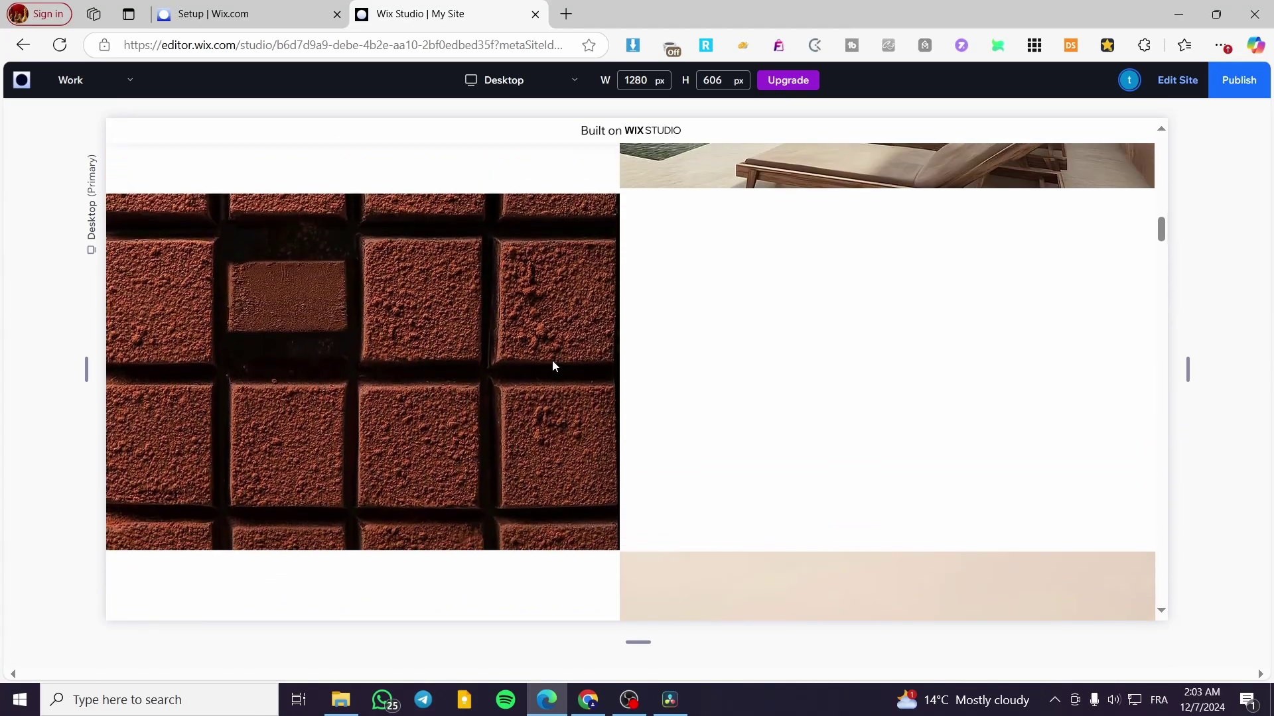
pyautogui.scroll(-4, 552, 361)
pyautogui.scroll(4, 551, 364)
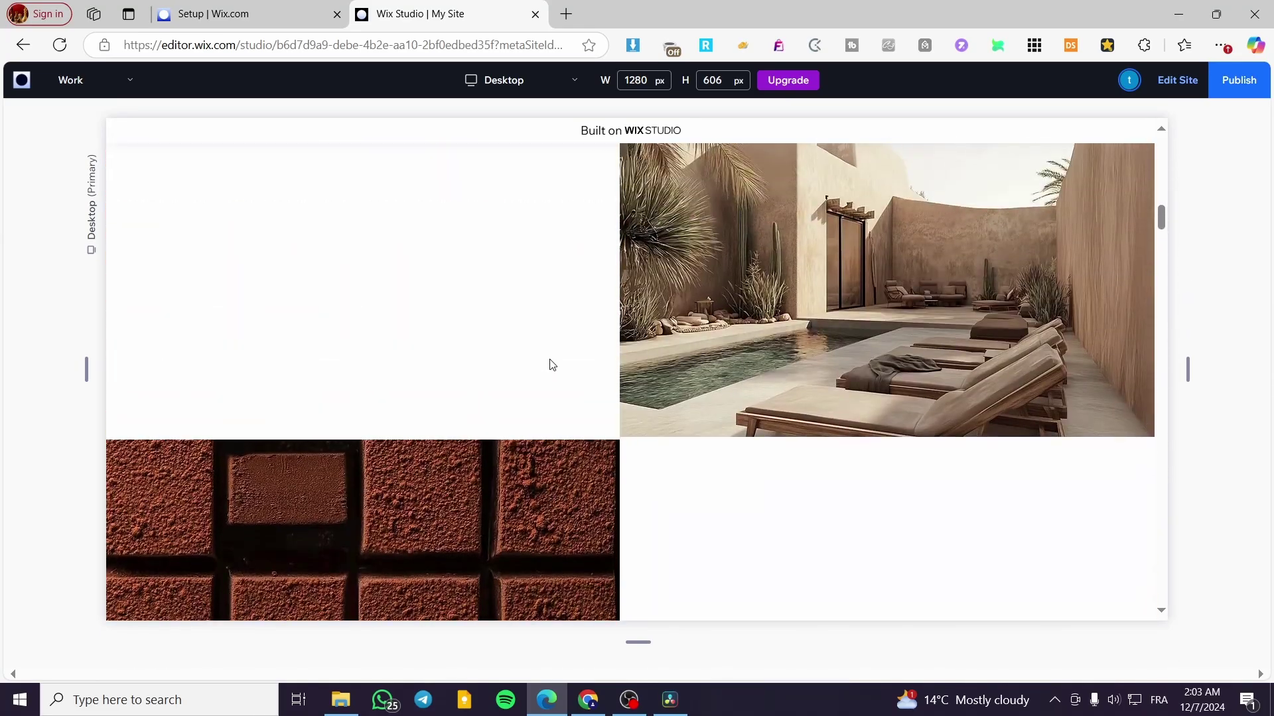
pyautogui.scroll(-3, 549, 364)
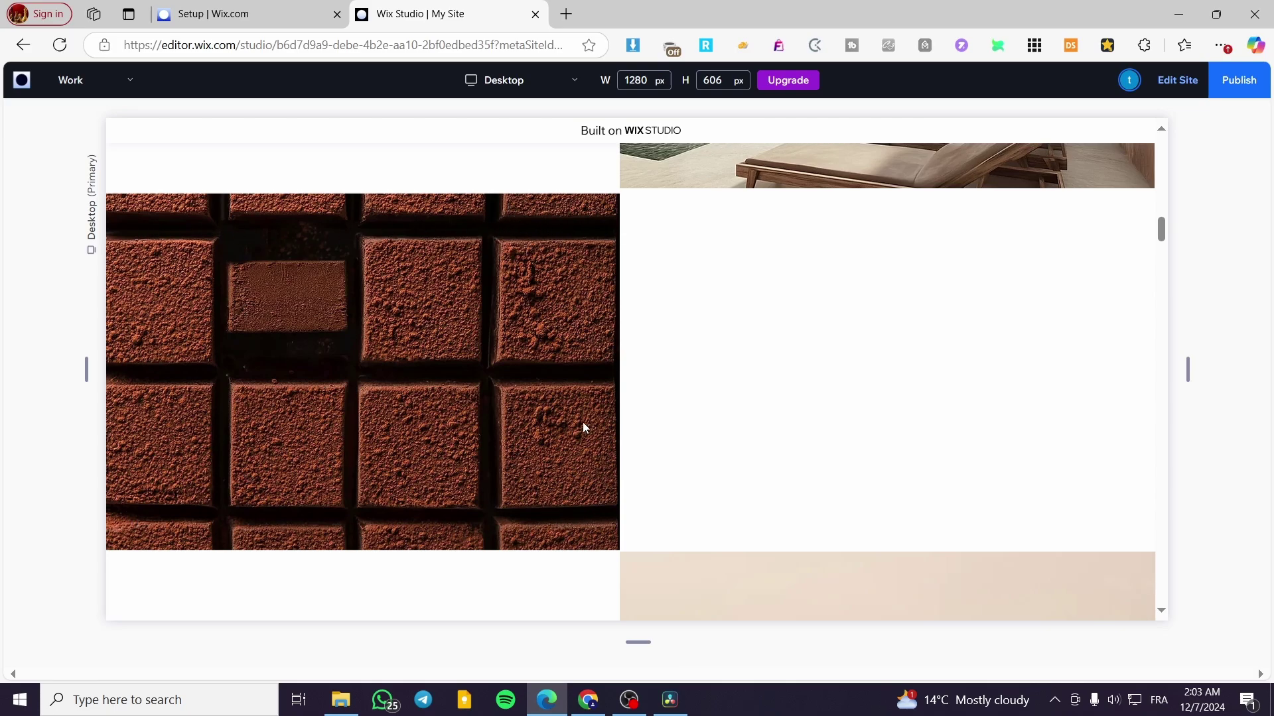
pyautogui.scroll(5, 558, 337)
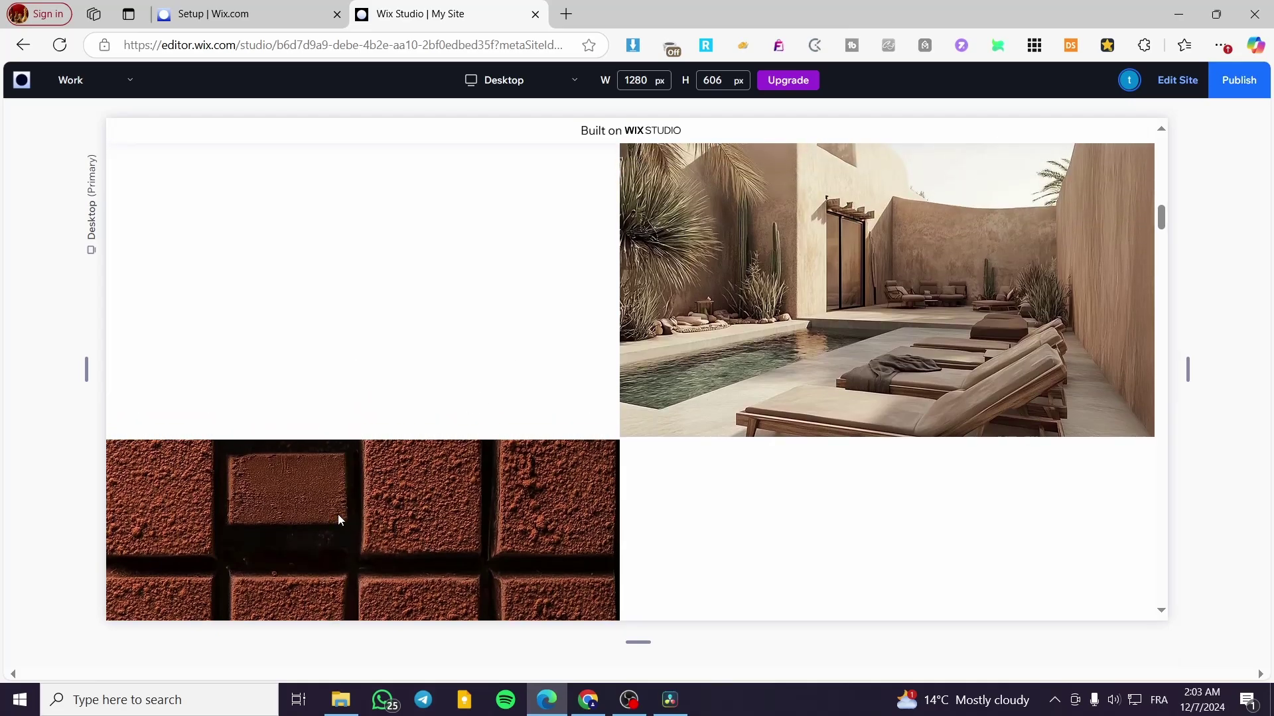
pyautogui.scroll(2, 338, 487)
pyautogui.scroll(-6, 361, 458)
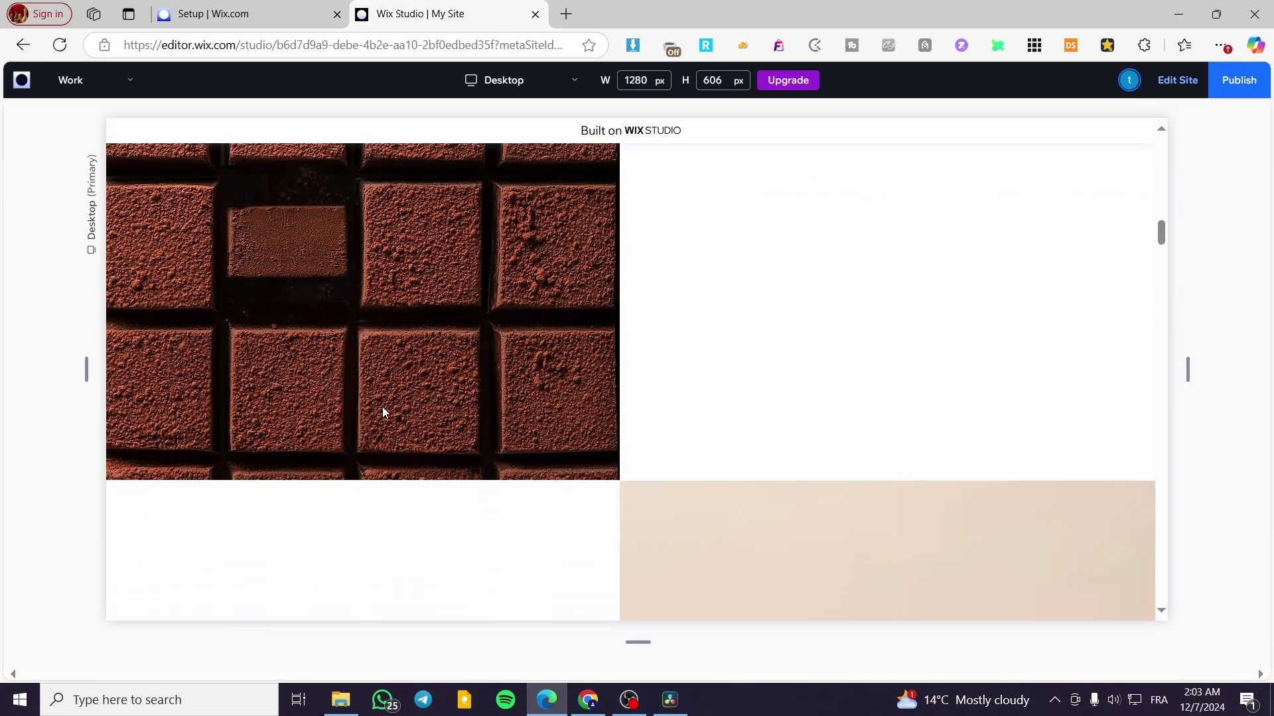
pyautogui.scroll(4, 386, 407)
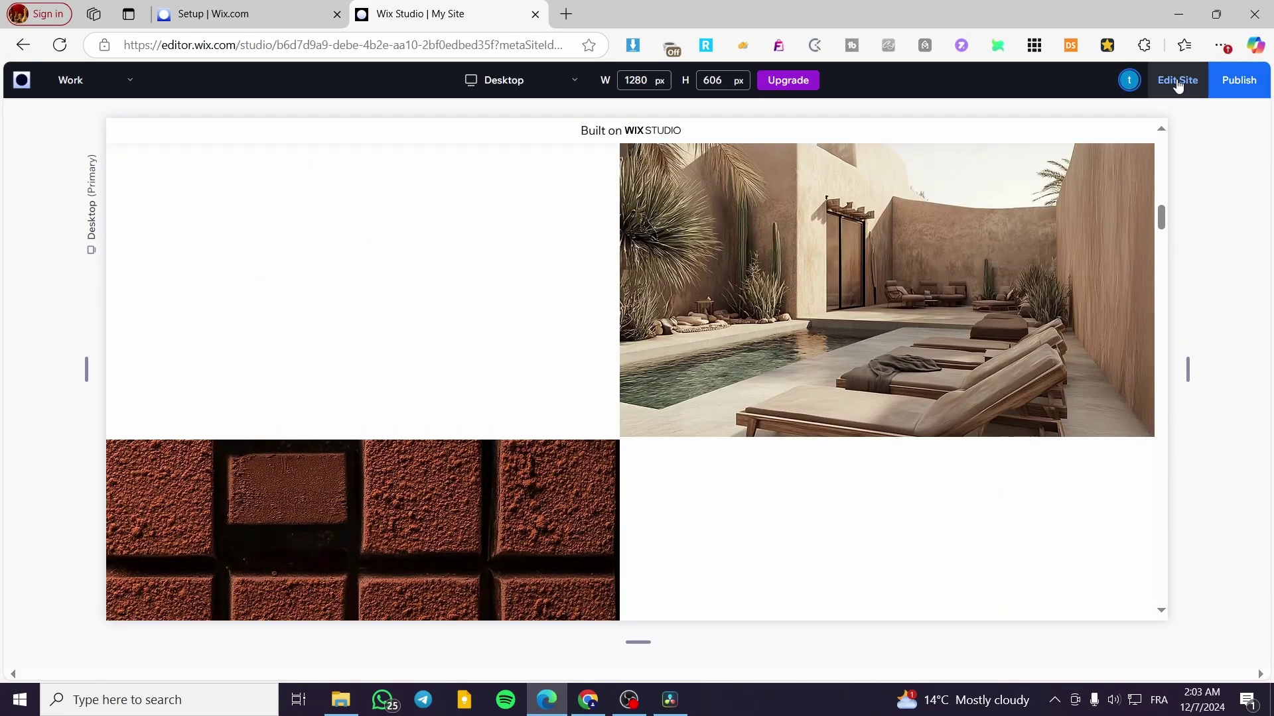
# Return to the editor and replace the chocolate image with the Media from Wix photo of a gallery visitor facing a red painting
pyautogui.click(1176, 80)
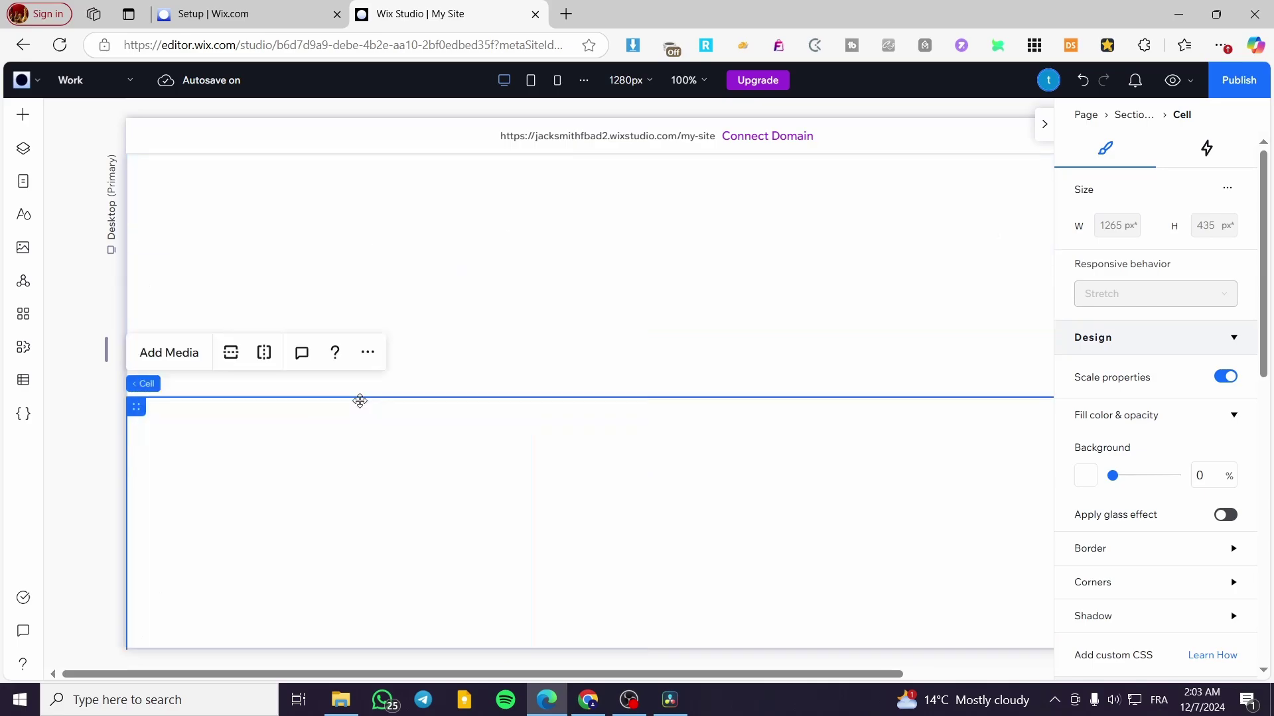
pyautogui.scroll(-1, 396, 422)
pyautogui.click(357, 449)
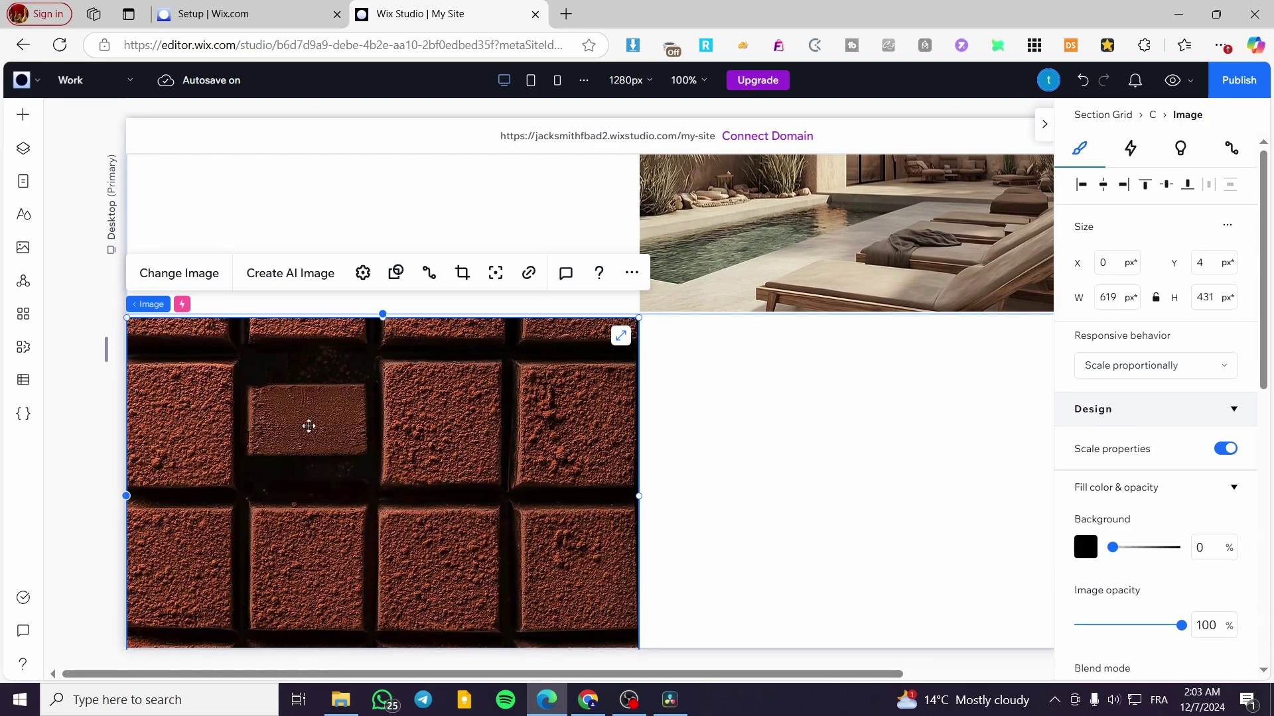
pyautogui.click(178, 271)
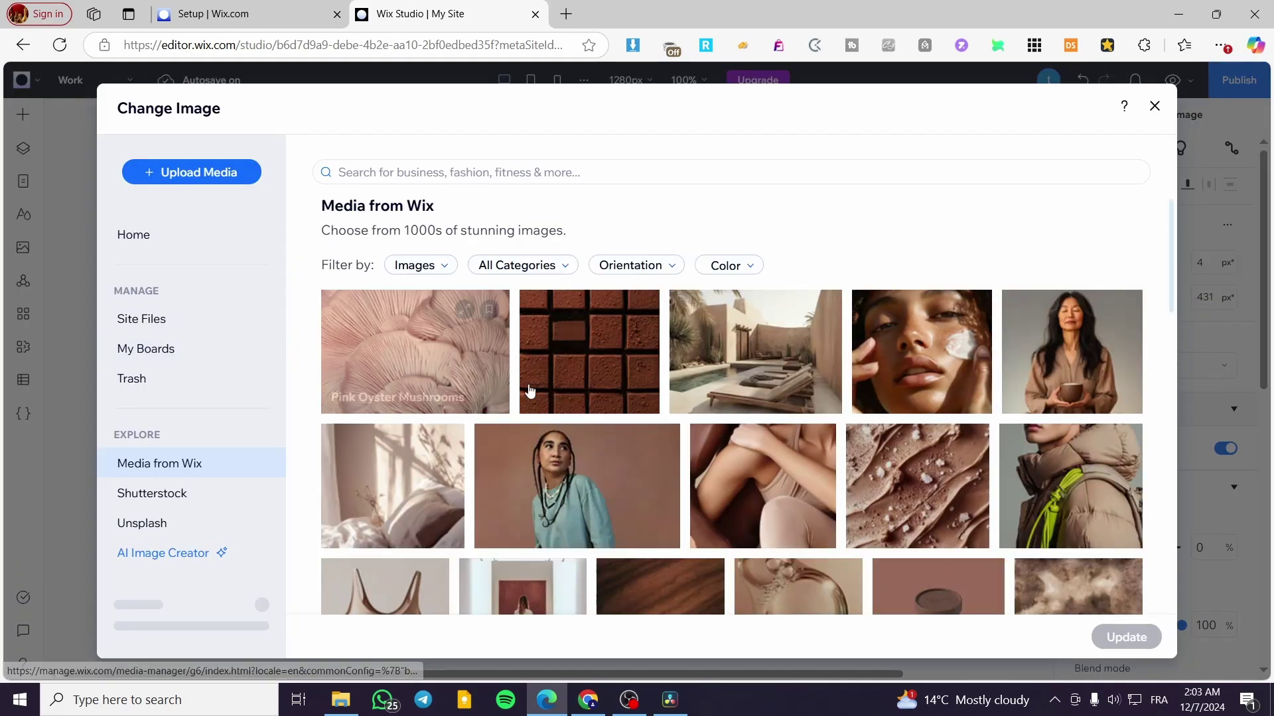
pyautogui.scroll(-2, 568, 477)
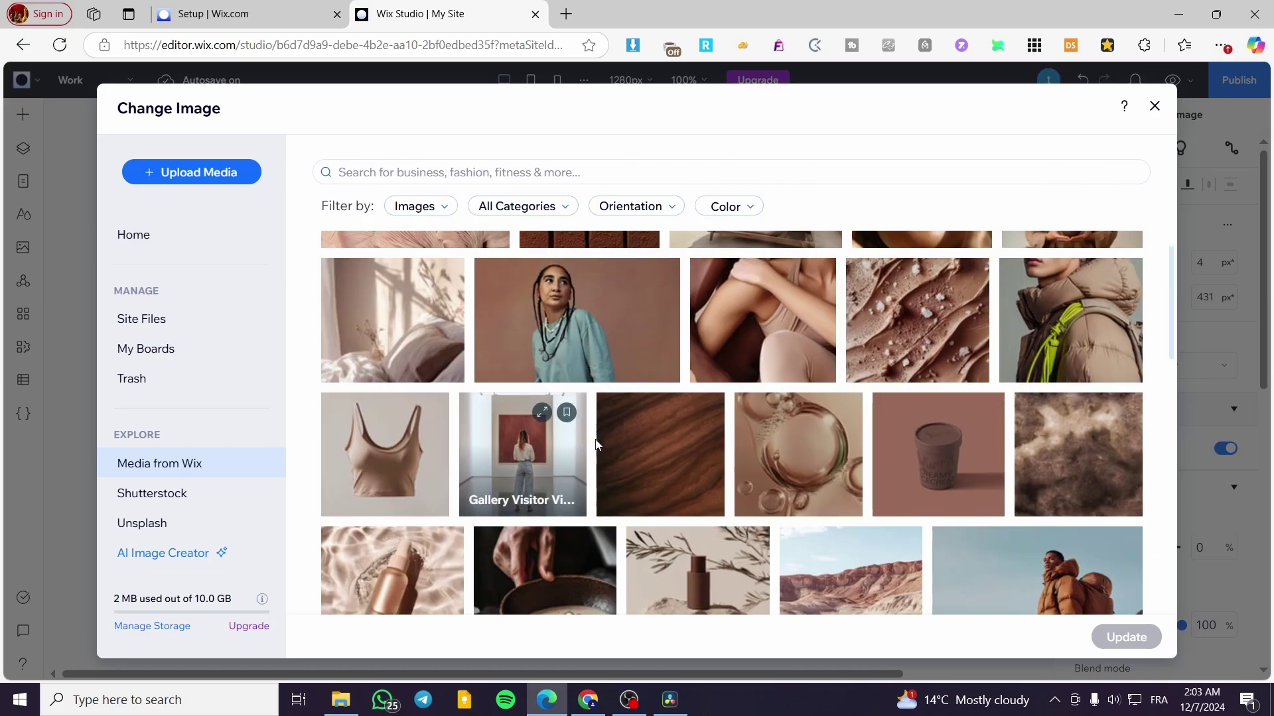
pyautogui.click(524, 458)
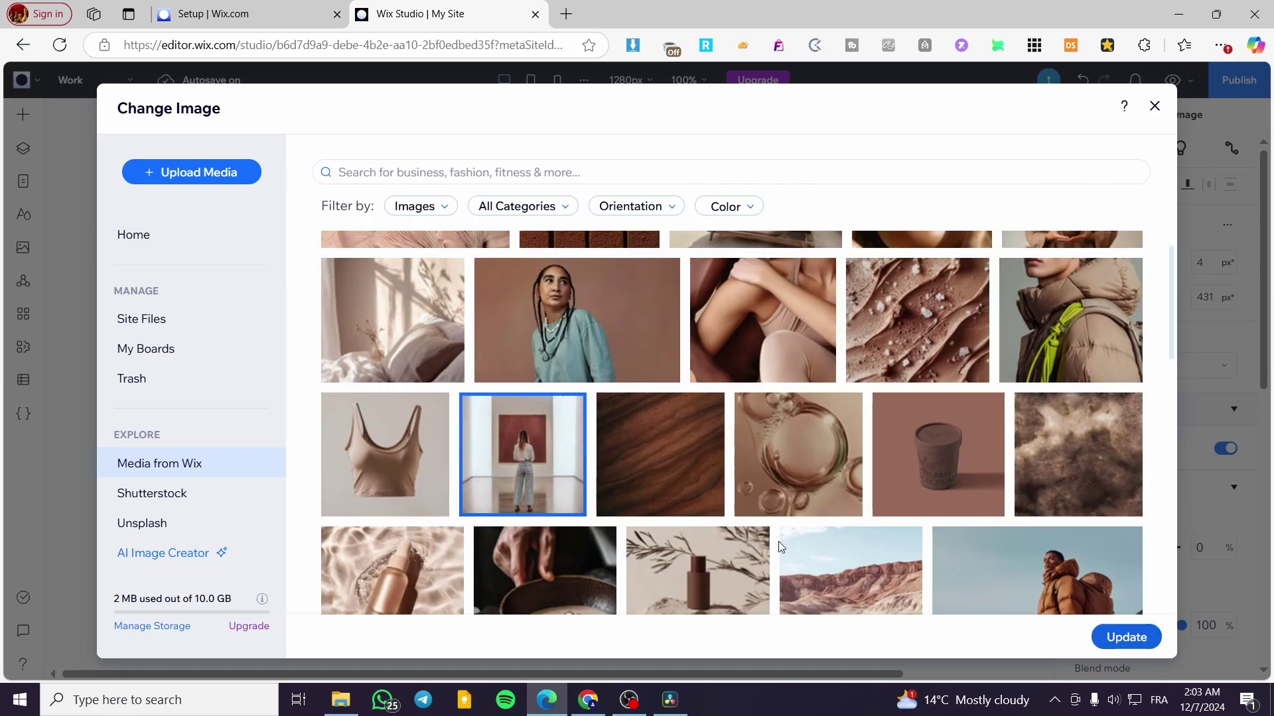
pyautogui.click(1157, 638)
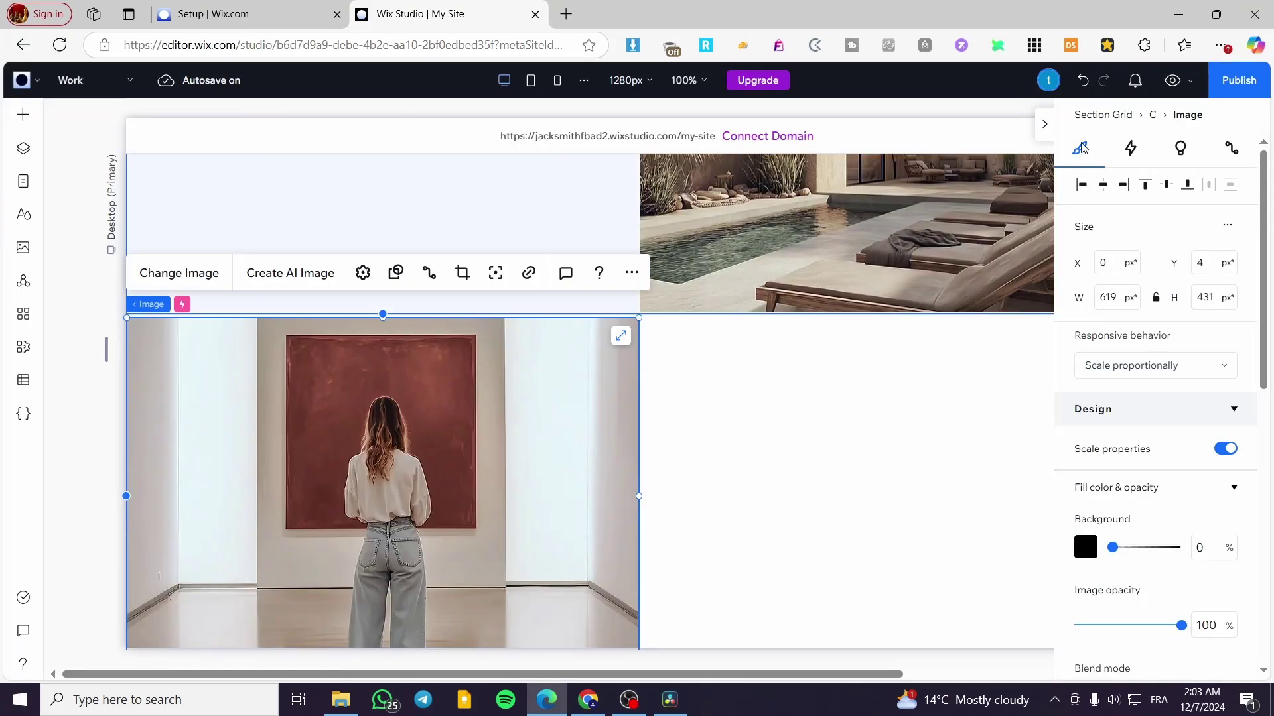
# Publish the site with the gallery visitor image and open the page preview
pyautogui.click(1239, 79)
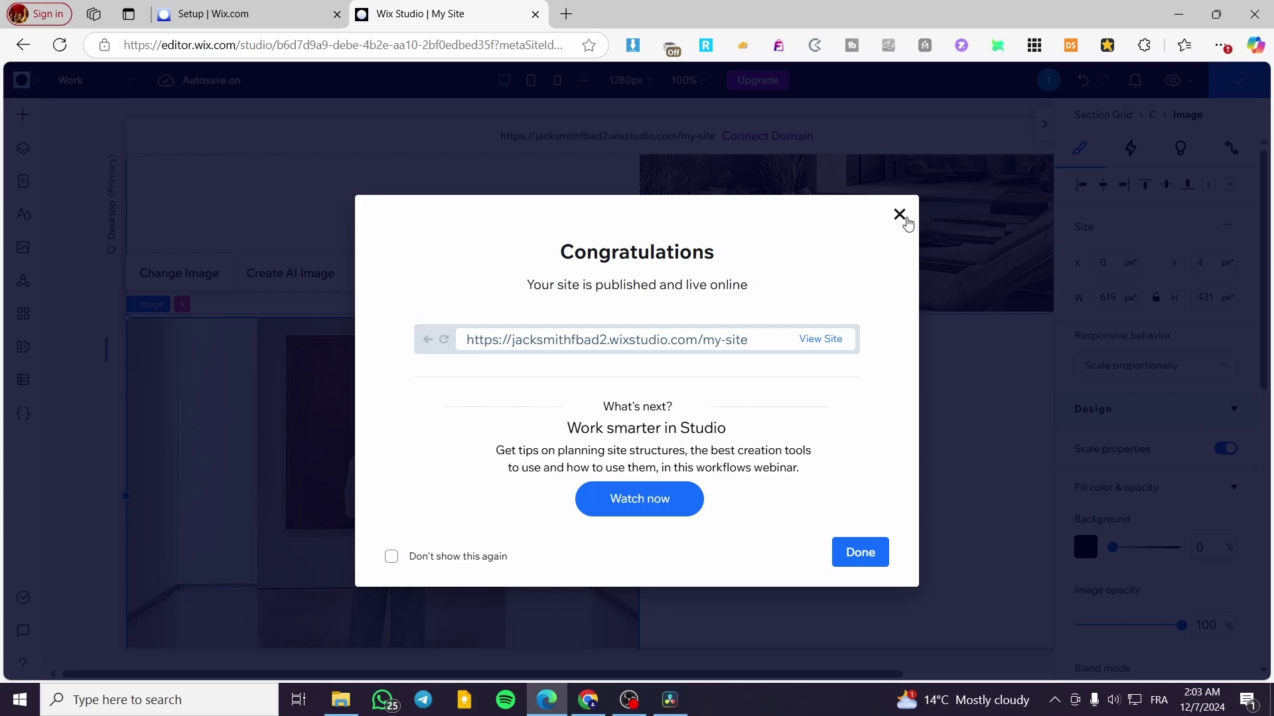
pyautogui.click(899, 214)
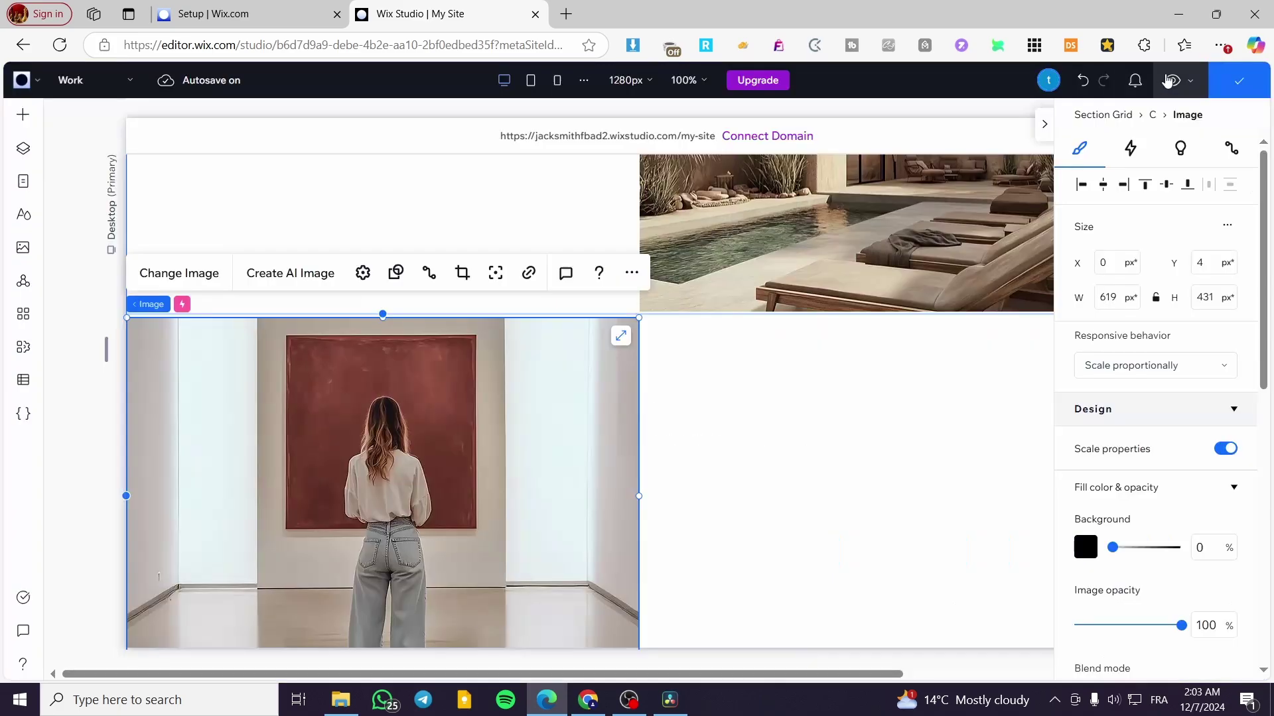
pyautogui.click(1172, 81)
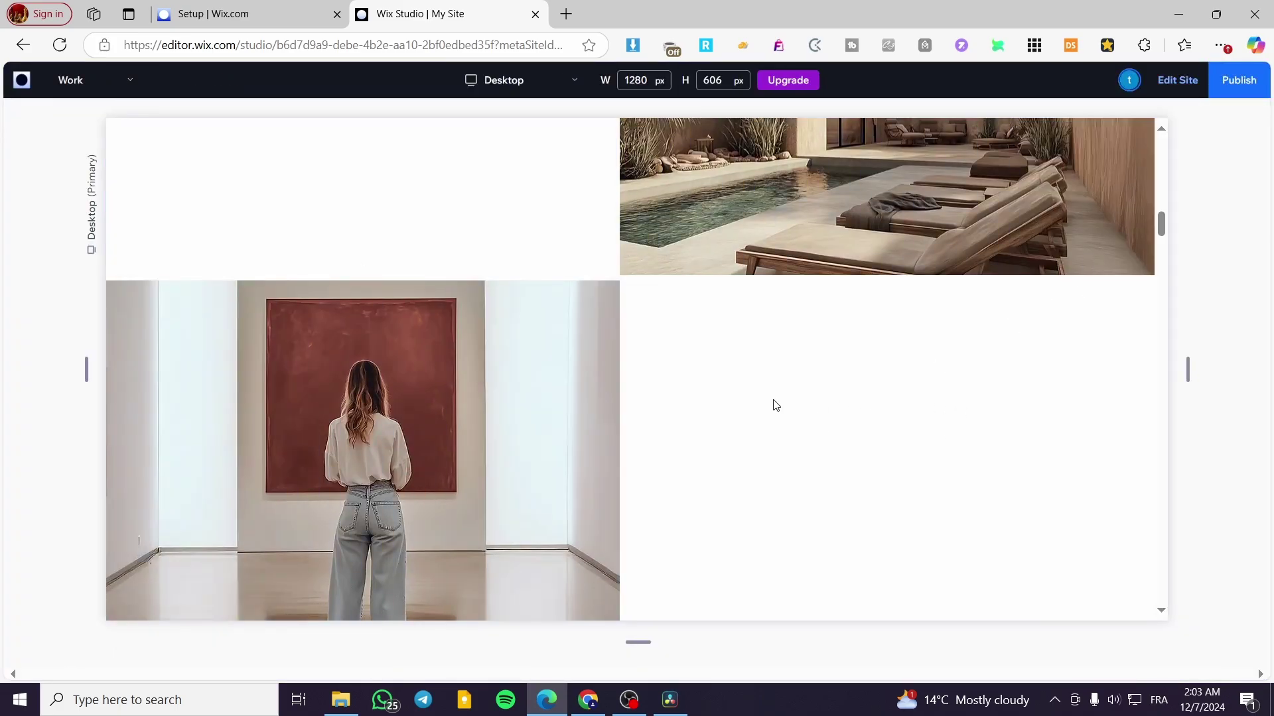
# Examine in the preview how the gallery visitor image moves within its cell as the page scrolls up and down
pyautogui.scroll(2, 777, 405)
pyautogui.scroll(-5, 774, 385)
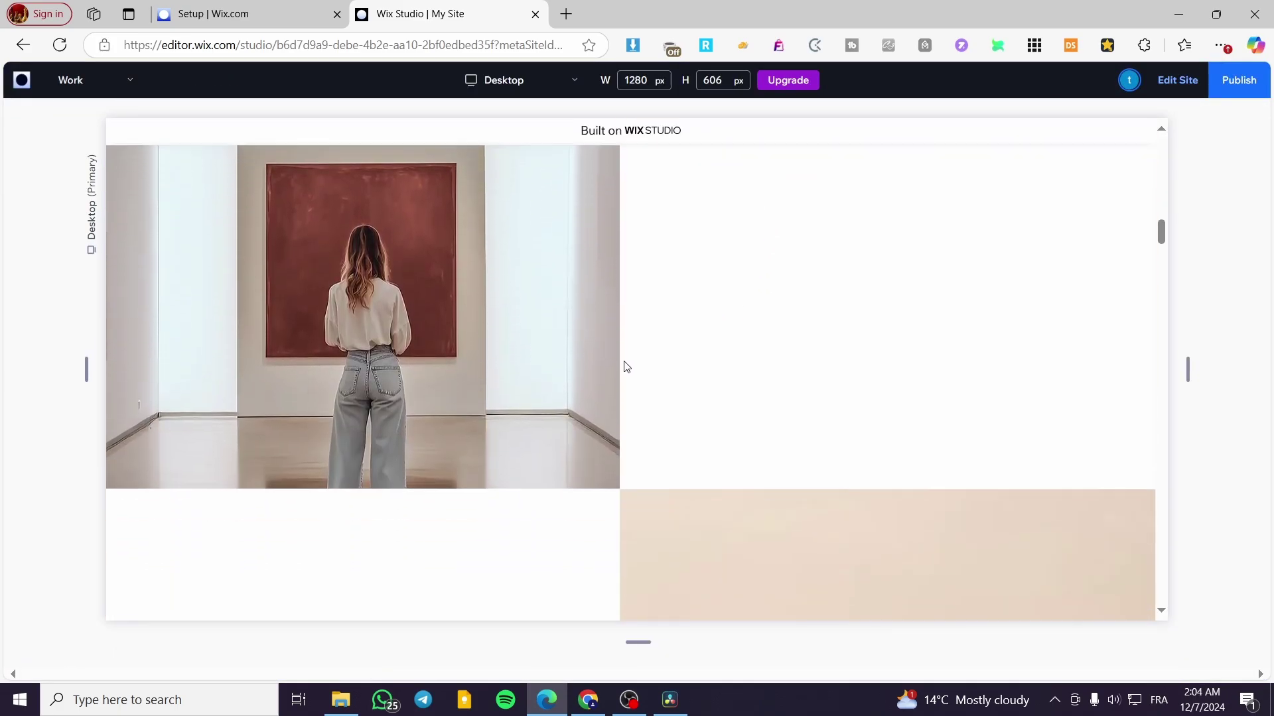
pyautogui.scroll(-3, 623, 363)
pyautogui.scroll(6, 597, 370)
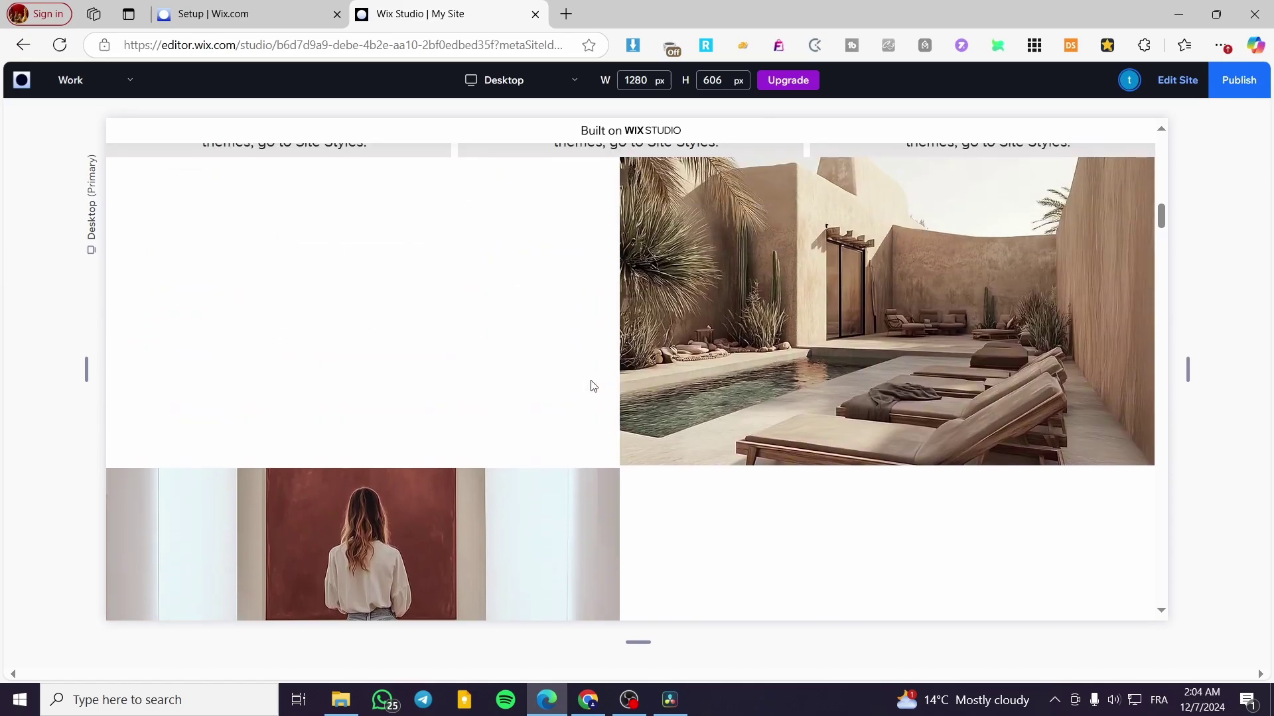
pyautogui.scroll(2, 593, 385)
pyautogui.scroll(-8, 466, 360)
pyautogui.scroll(4, 431, 359)
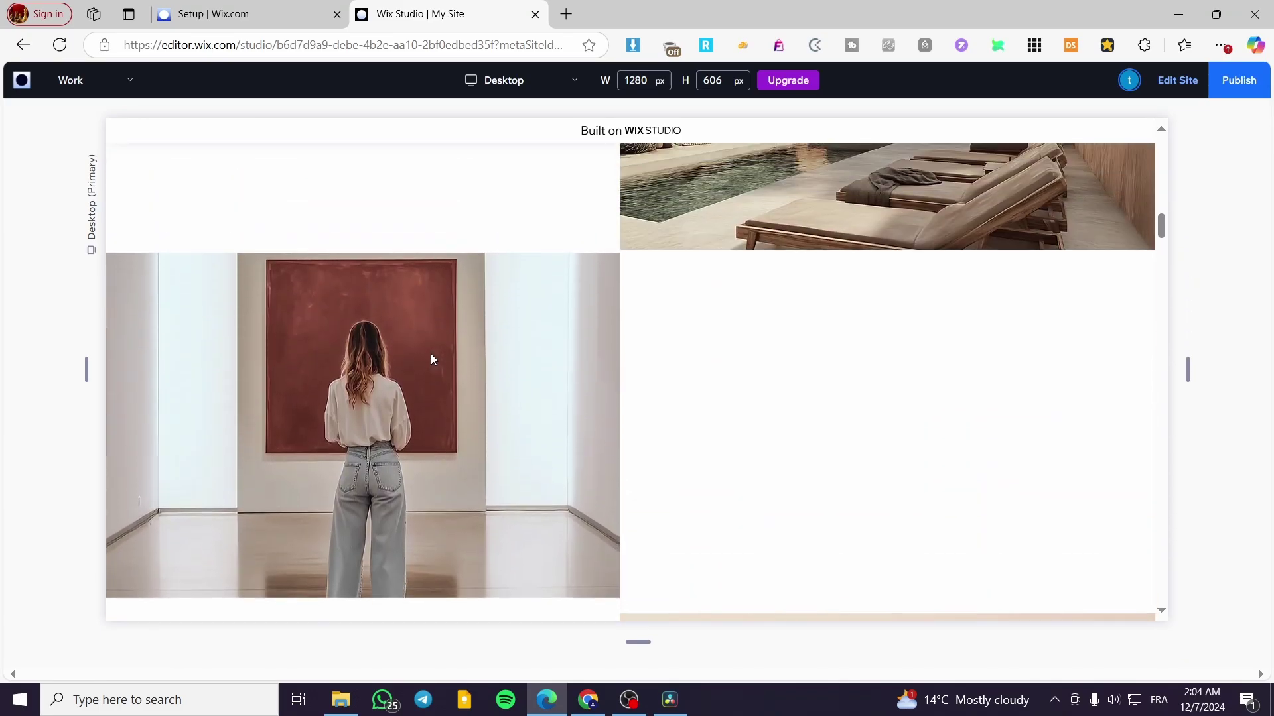
pyautogui.scroll(4, 431, 360)
pyautogui.scroll(-5, 432, 358)
pyautogui.scroll(2, 578, 358)
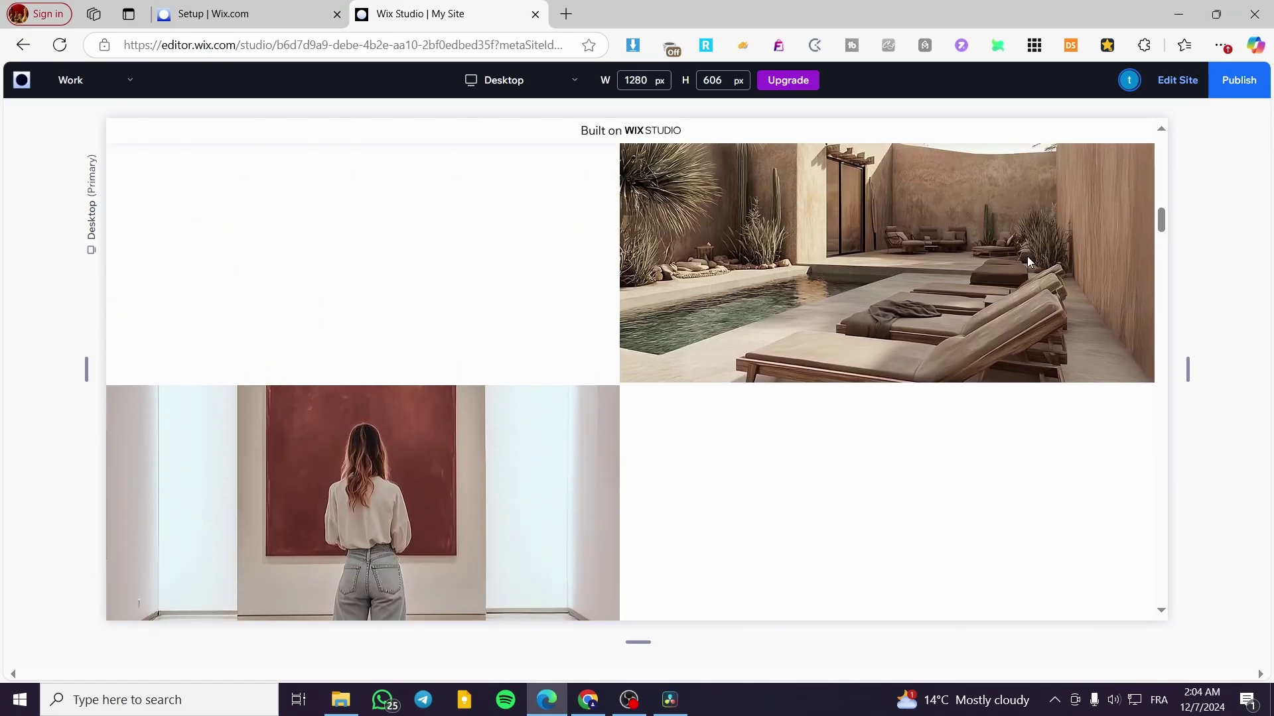
pyautogui.scroll(-7, 1027, 256)
pyautogui.scroll(4, 597, 478)
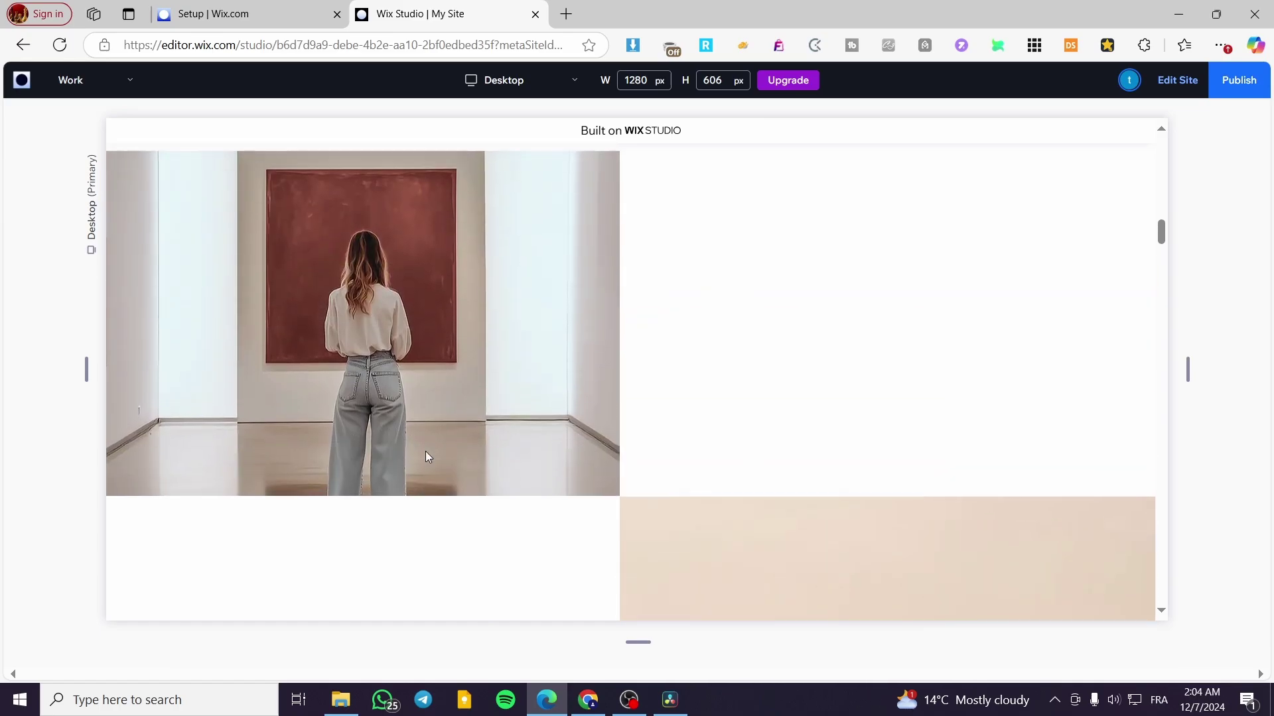
pyautogui.scroll(5, 375, 451)
pyautogui.scroll(-5, 365, 448)
pyautogui.scroll(2, 465, 435)
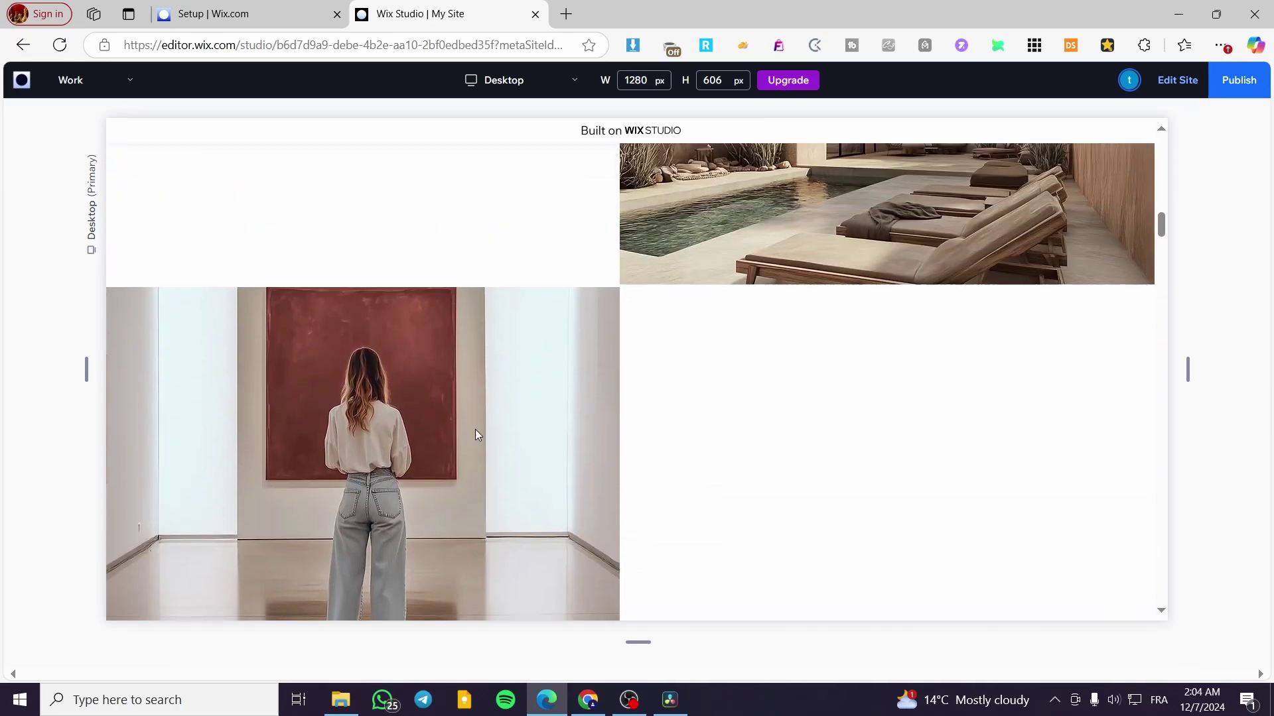
pyautogui.scroll(1, 474, 296)
pyautogui.scroll(2, 597, 304)
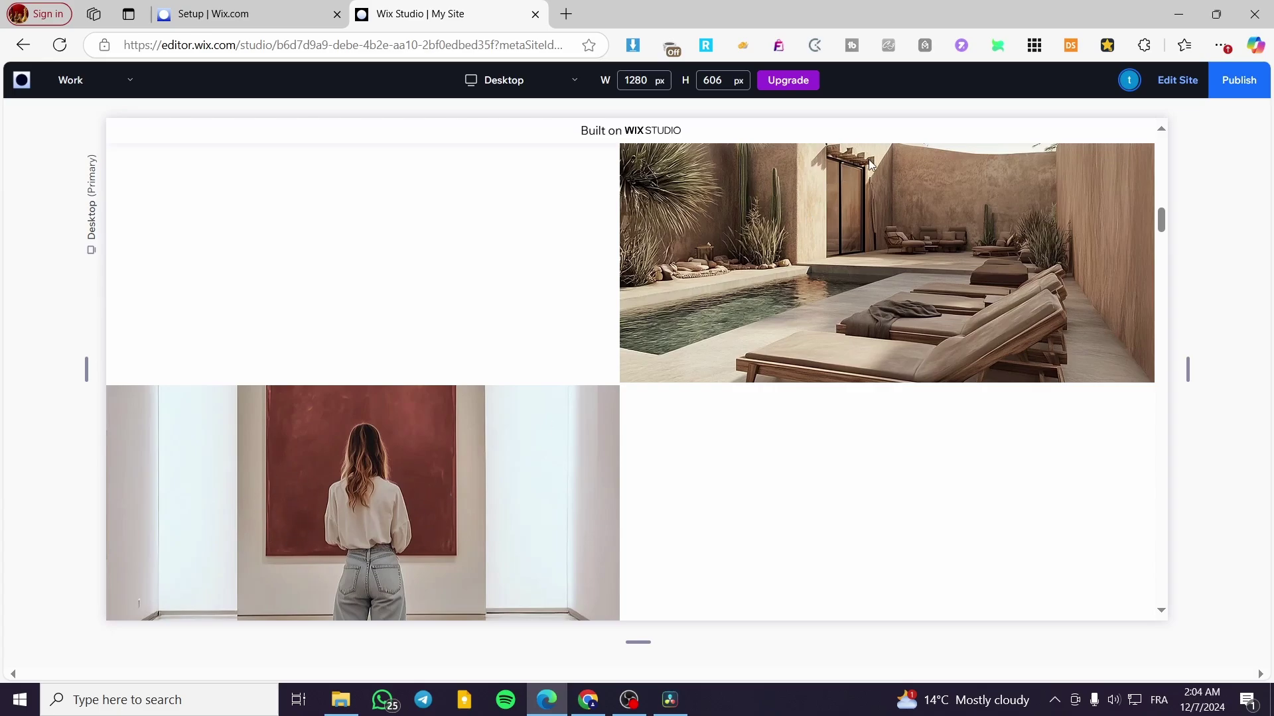
# Leave the preview and return to editing the grid section that holds the desert dunes image
pyautogui.click(1175, 80)
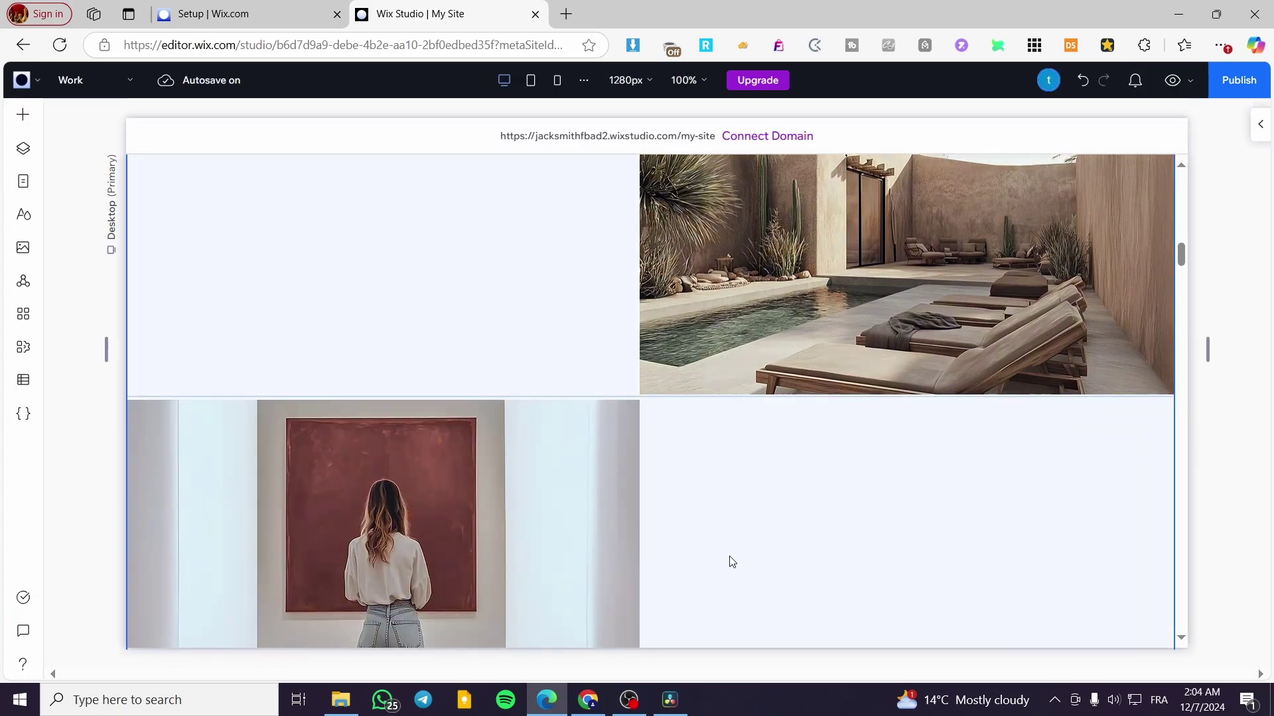
pyautogui.scroll(-5, 683, 370)
pyautogui.scroll(6, 708, 364)
pyautogui.scroll(-9, 850, 408)
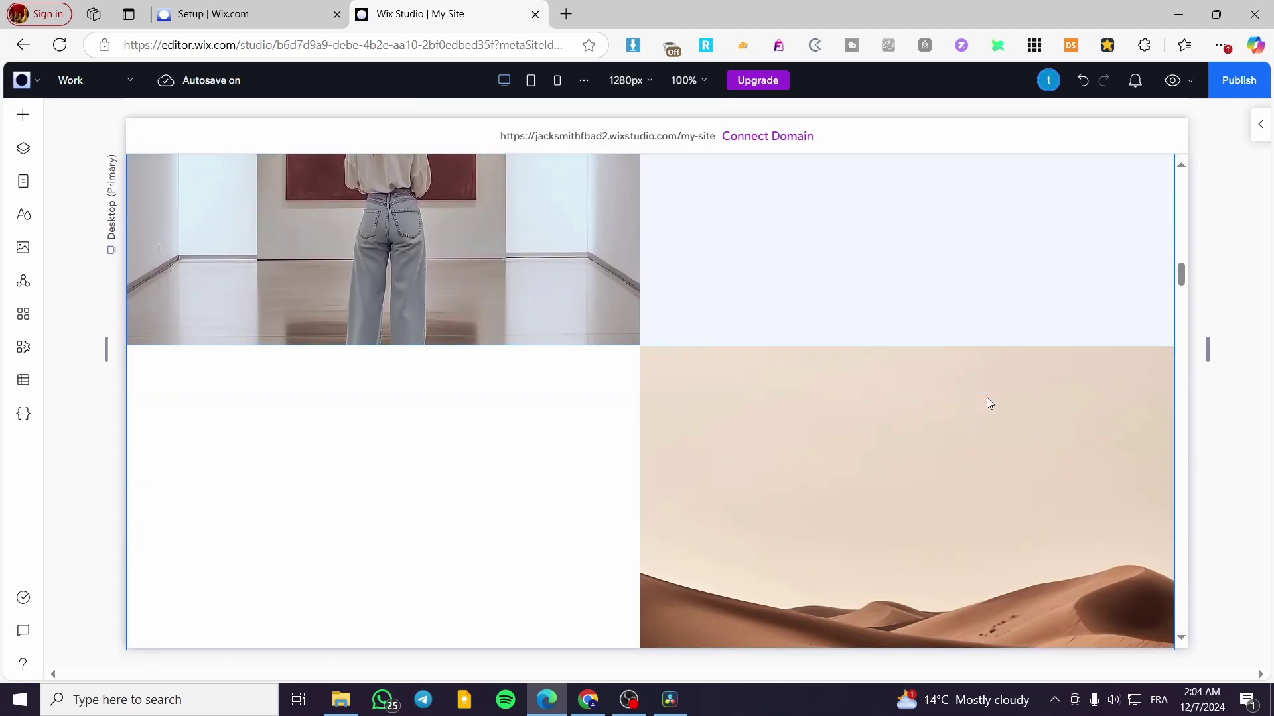
pyautogui.click(914, 360)
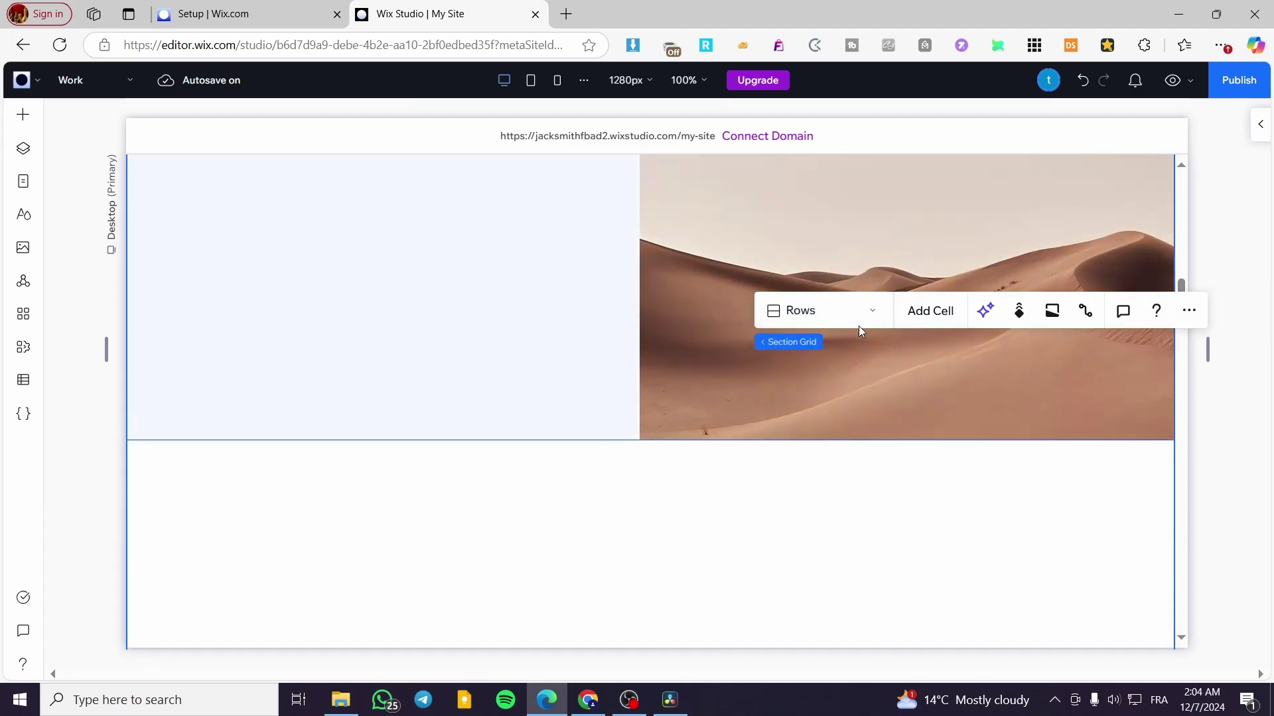
pyautogui.click(858, 396)
pyautogui.click(880, 354)
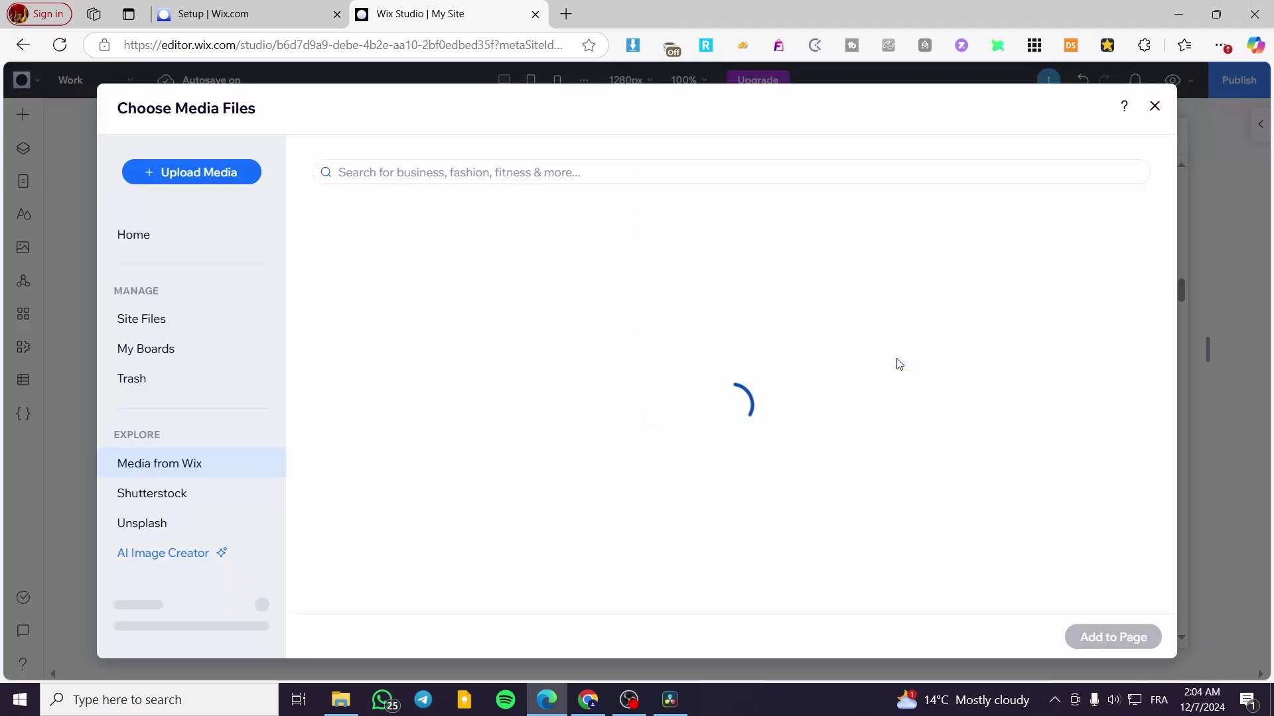
pyautogui.click(1153, 107)
# Replace the desert dunes image with the Media from Wix photo of a grey backpack with orange rope
pyautogui.click(852, 283)
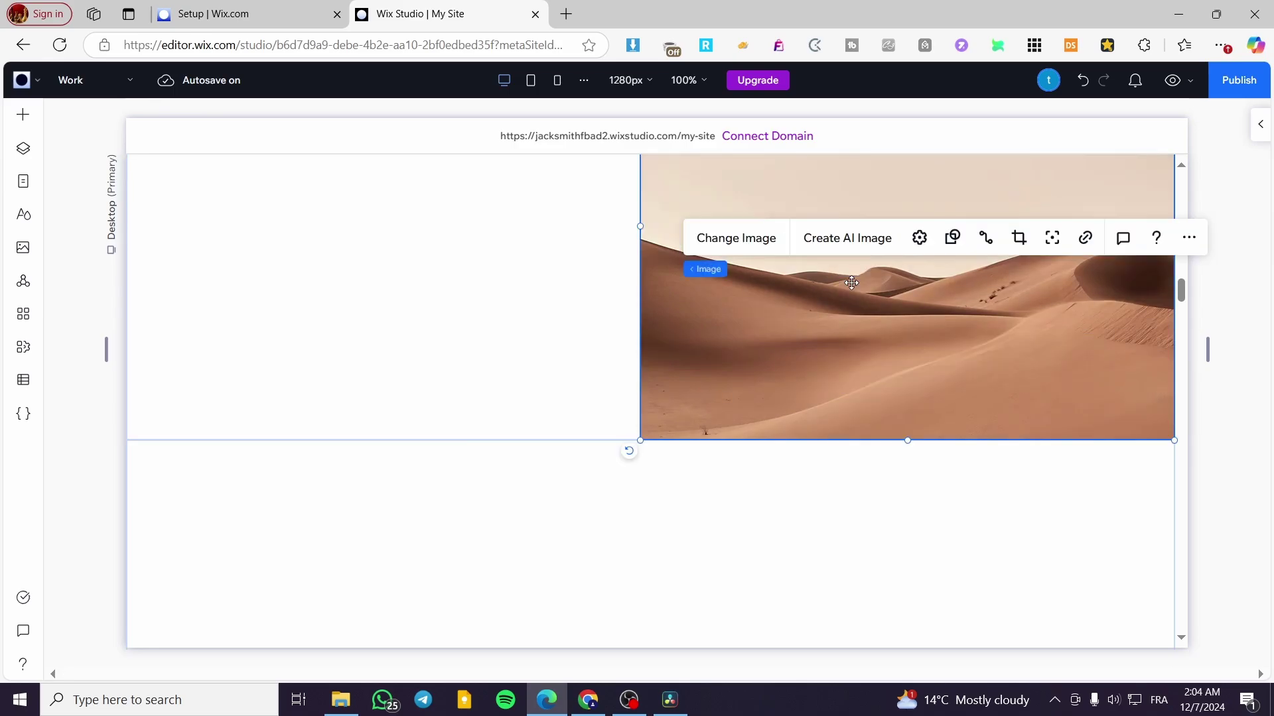
pyautogui.click(767, 246)
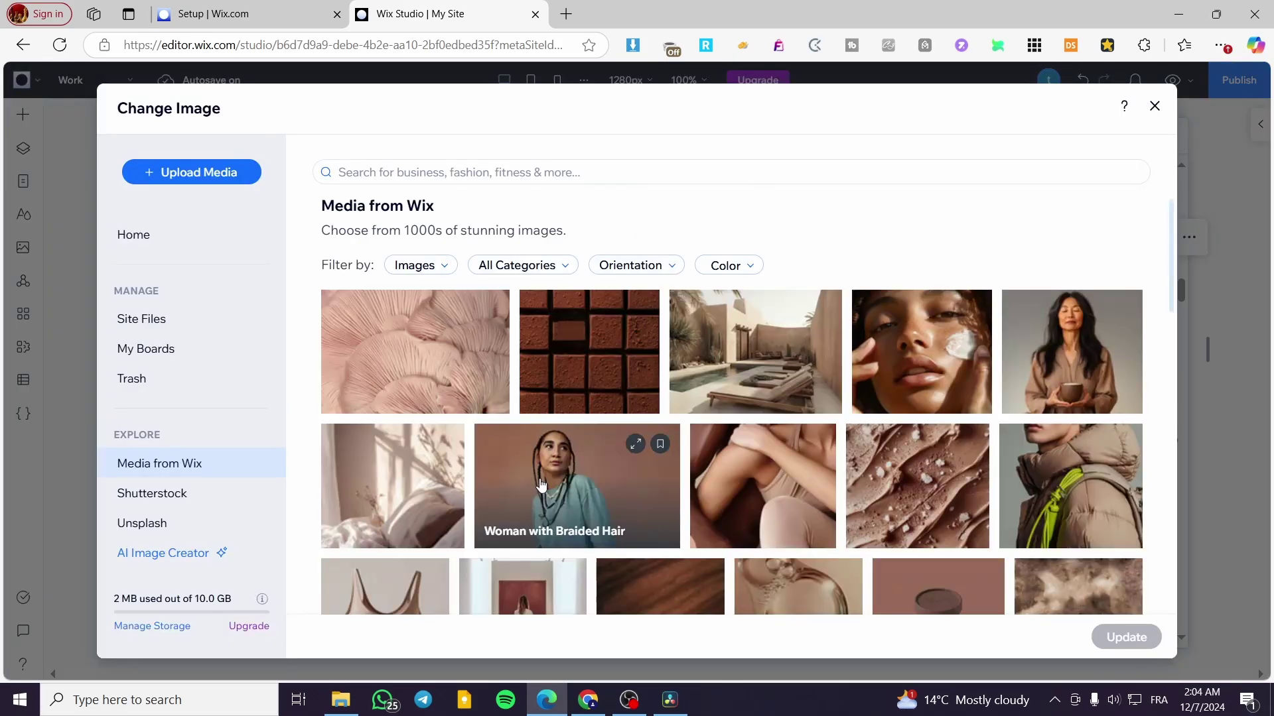
pyautogui.scroll(-4, 472, 510)
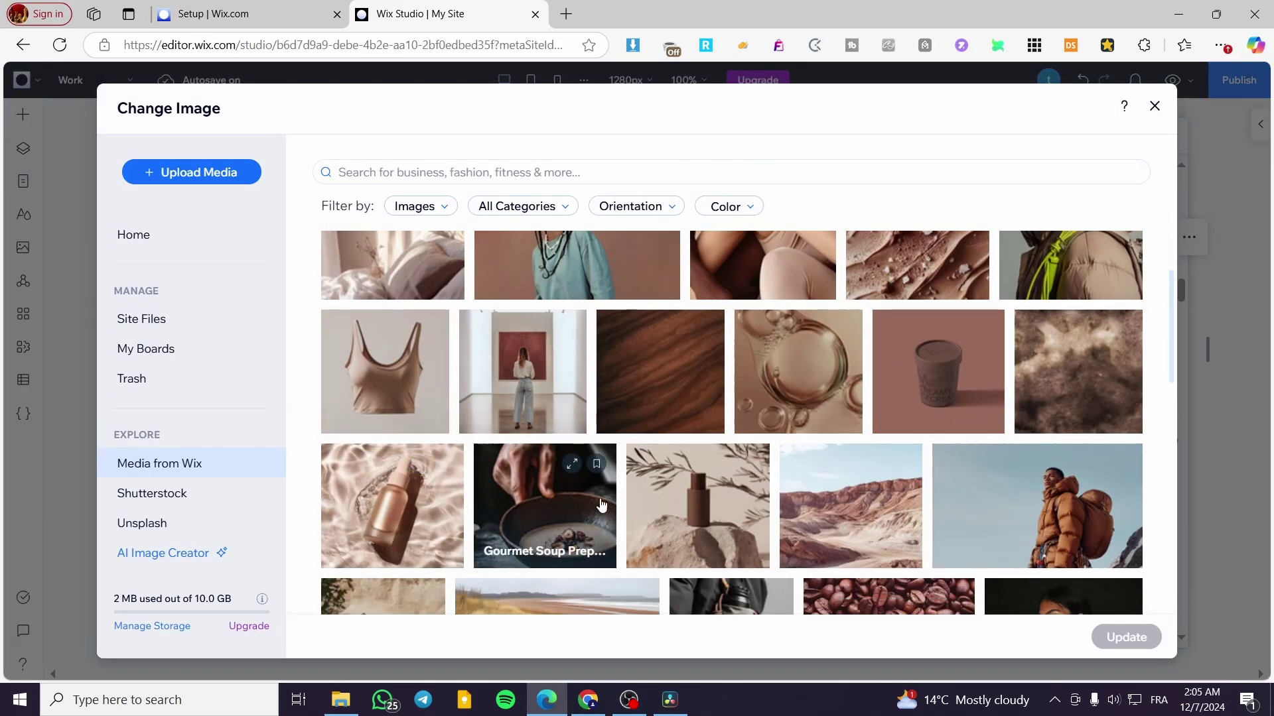
pyautogui.scroll(-4, 822, 465)
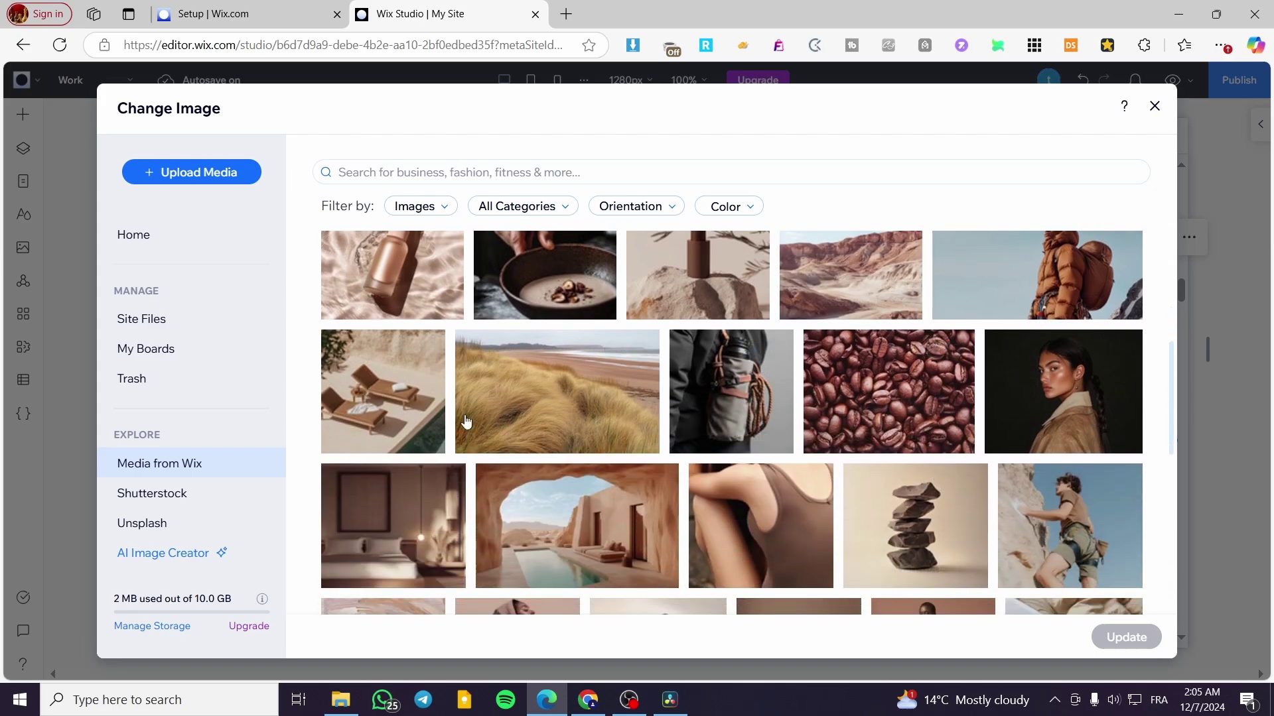
pyautogui.click(713, 408)
pyautogui.click(1126, 638)
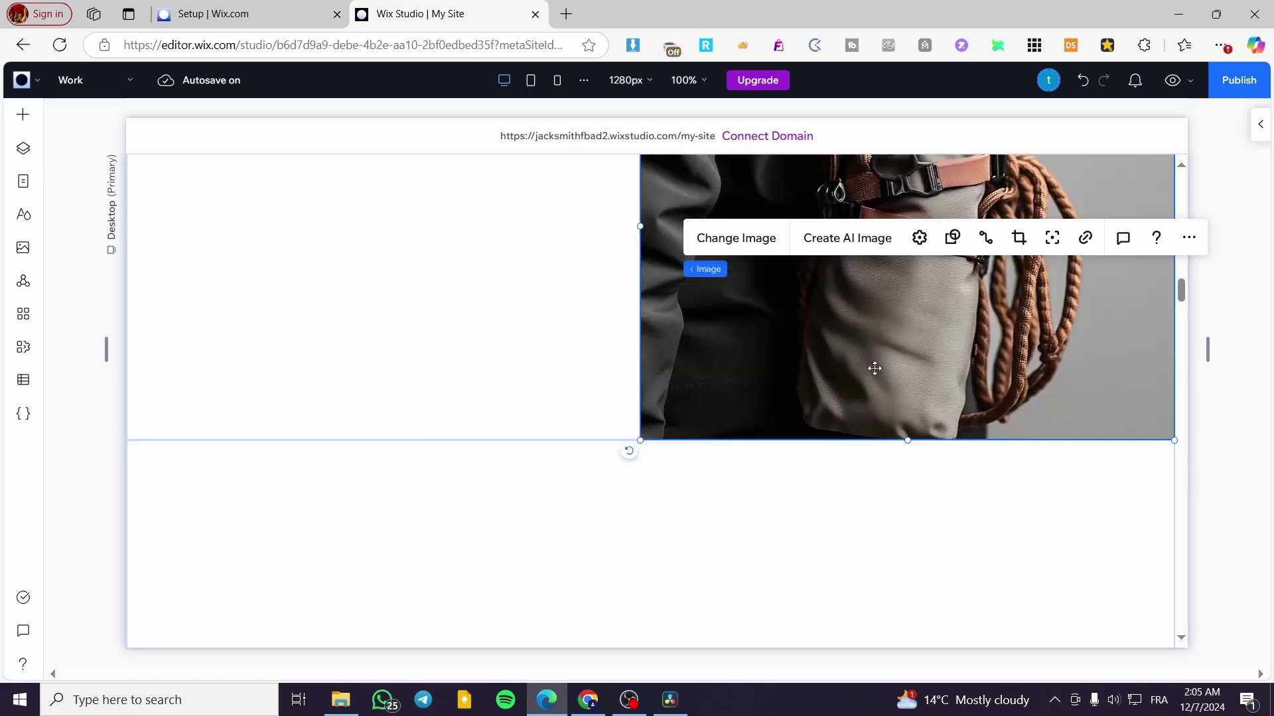
# Replace the pool terrace image with the Media from Wix photo of a long-haired woman with closed eyes holding a cup
pyautogui.scroll(5, 867, 455)
pyautogui.scroll(2, 883, 417)
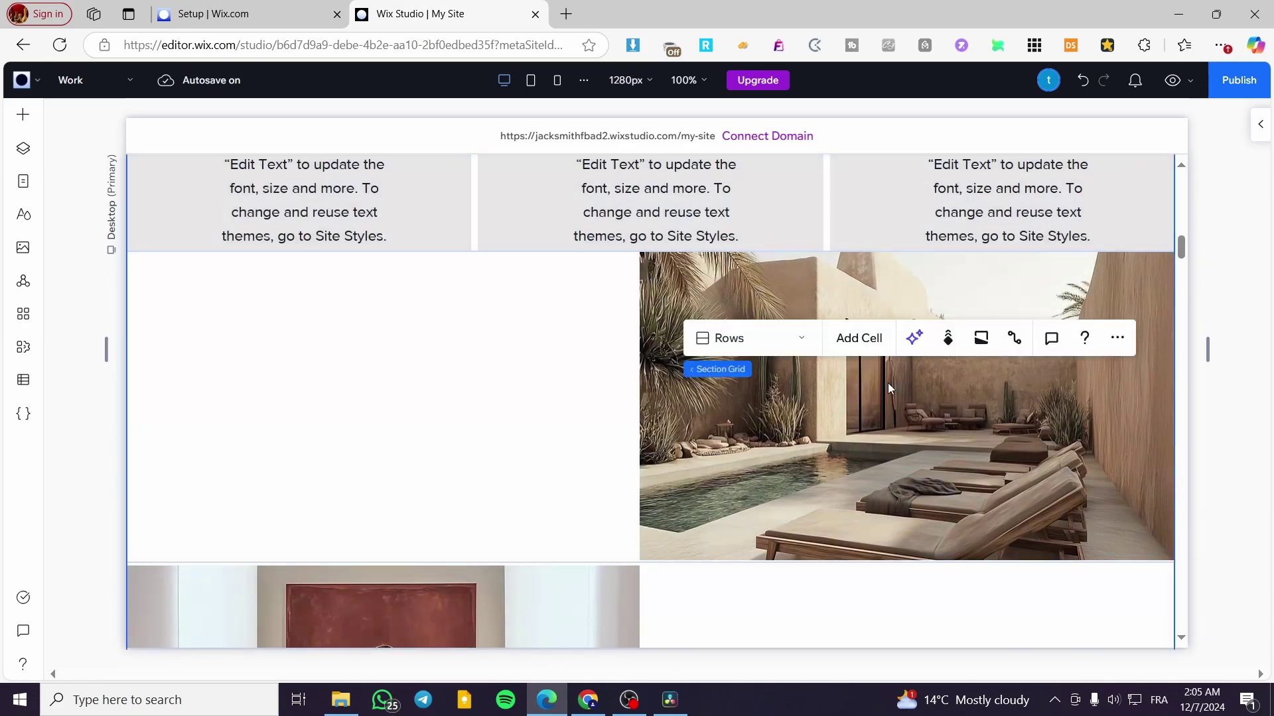
pyautogui.click(943, 395)
pyautogui.click(889, 390)
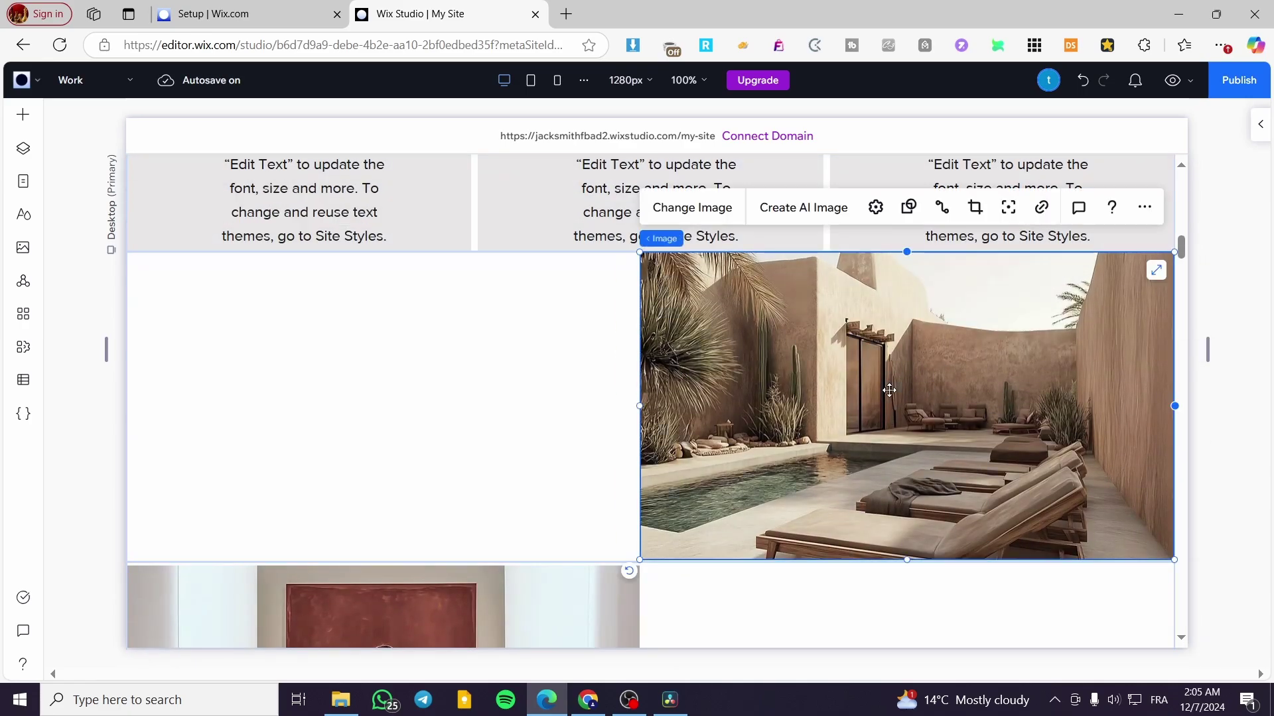
pyautogui.click(704, 221)
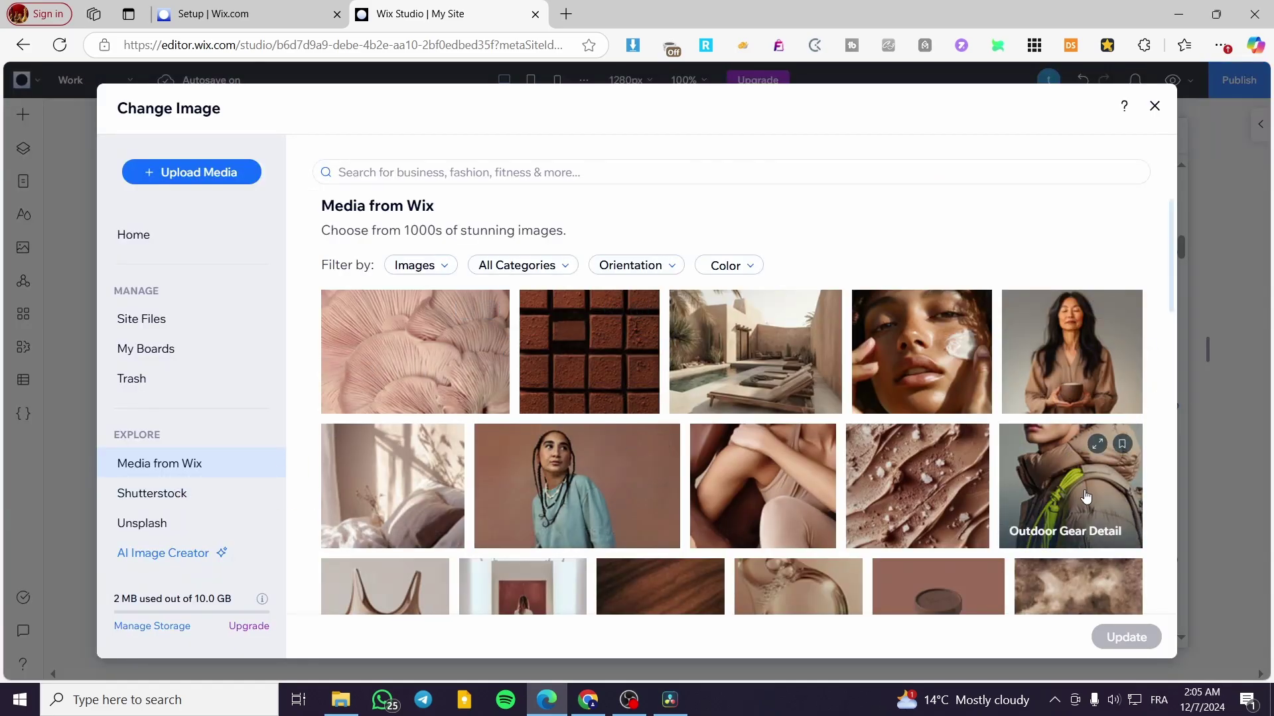
pyautogui.click(1071, 371)
pyautogui.click(1125, 638)
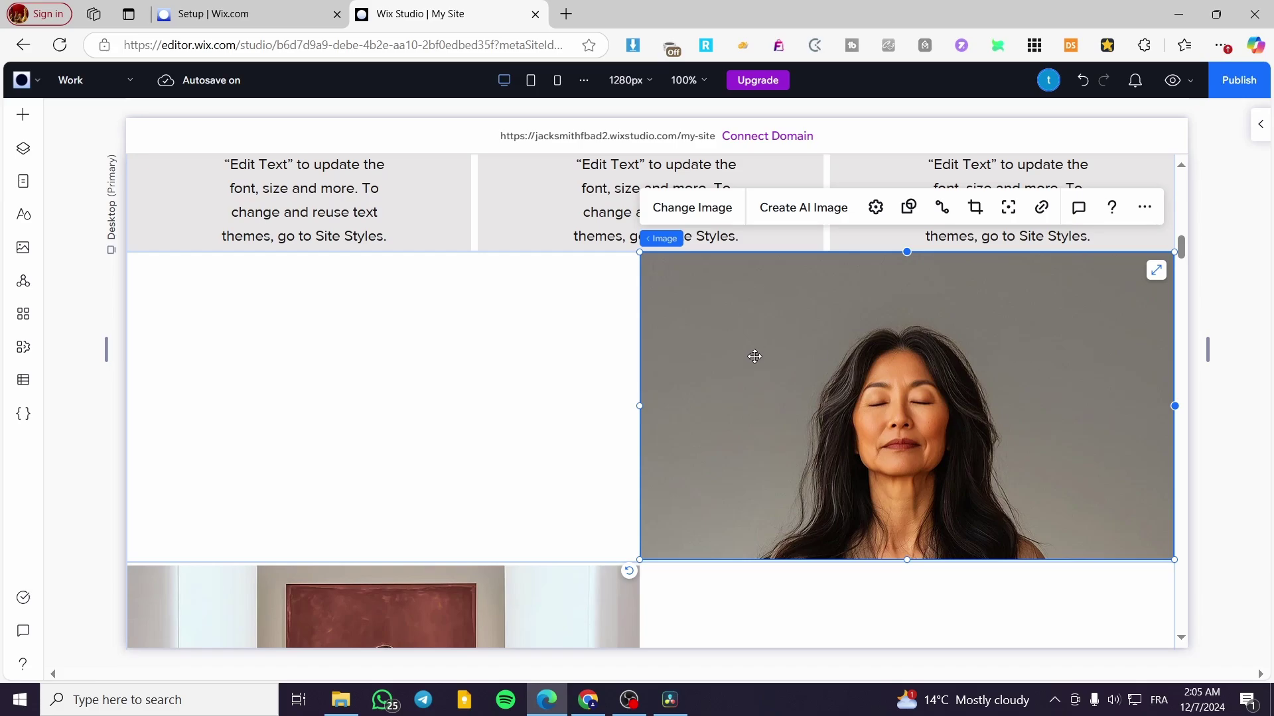
# Add a Parallax scroll animation to the image of the long-haired woman with closed eyes
pyautogui.click(1254, 128)
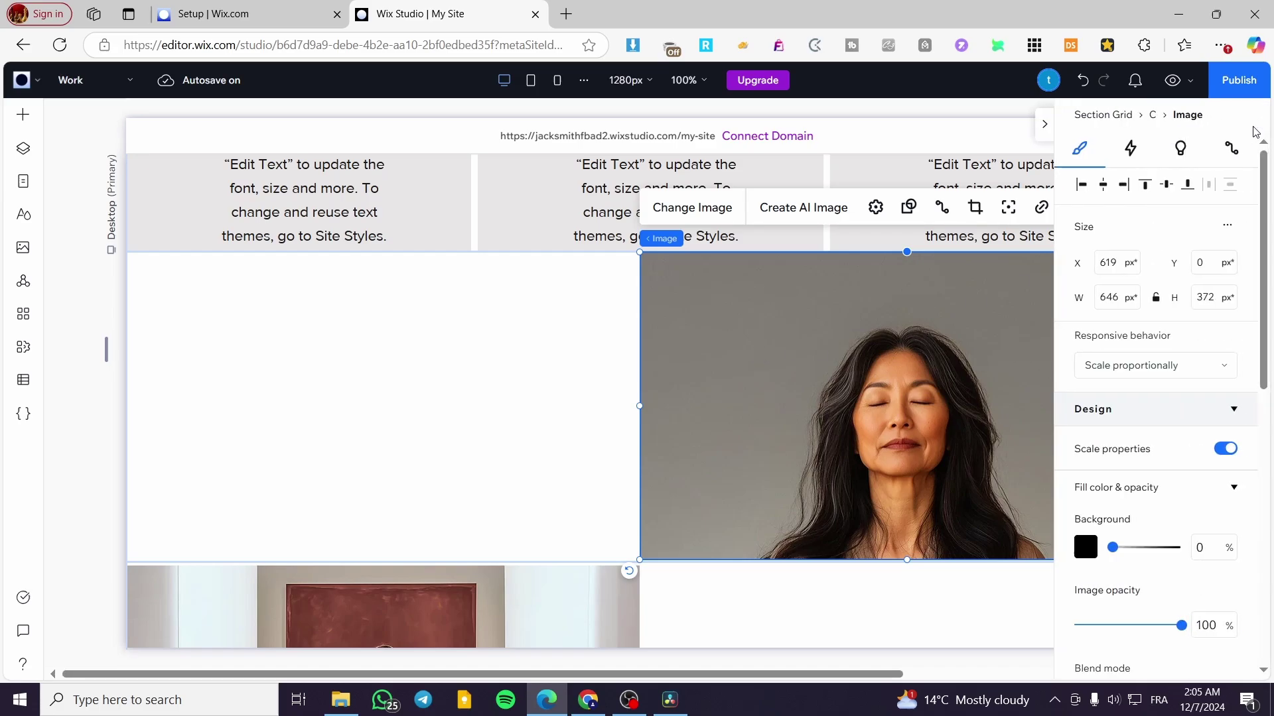
pyautogui.click(1129, 149)
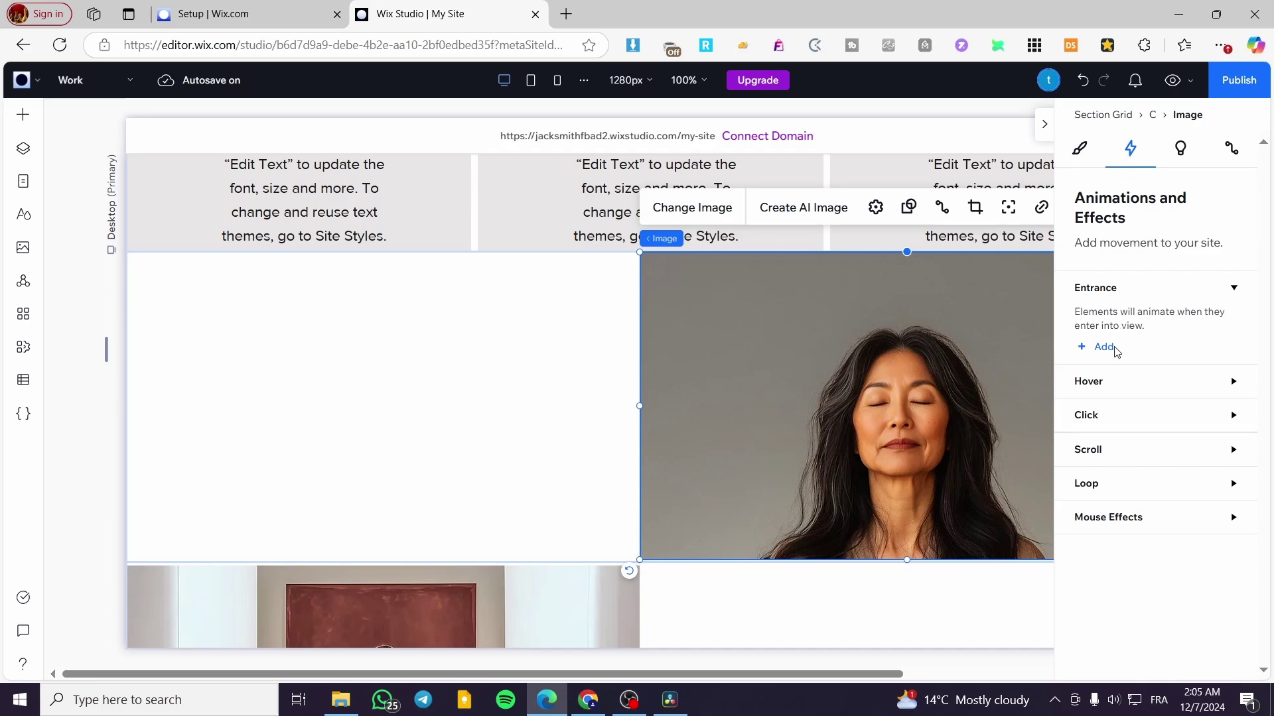
pyautogui.click(1086, 451)
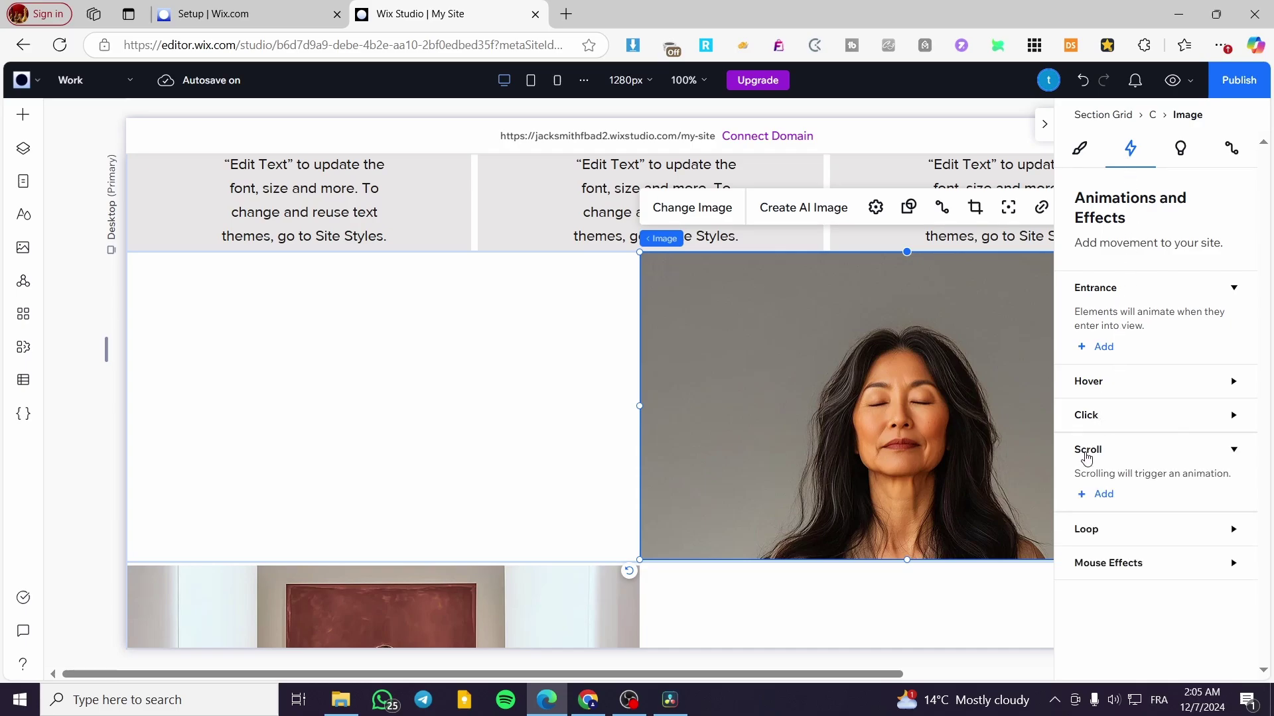
pyautogui.click(1098, 496)
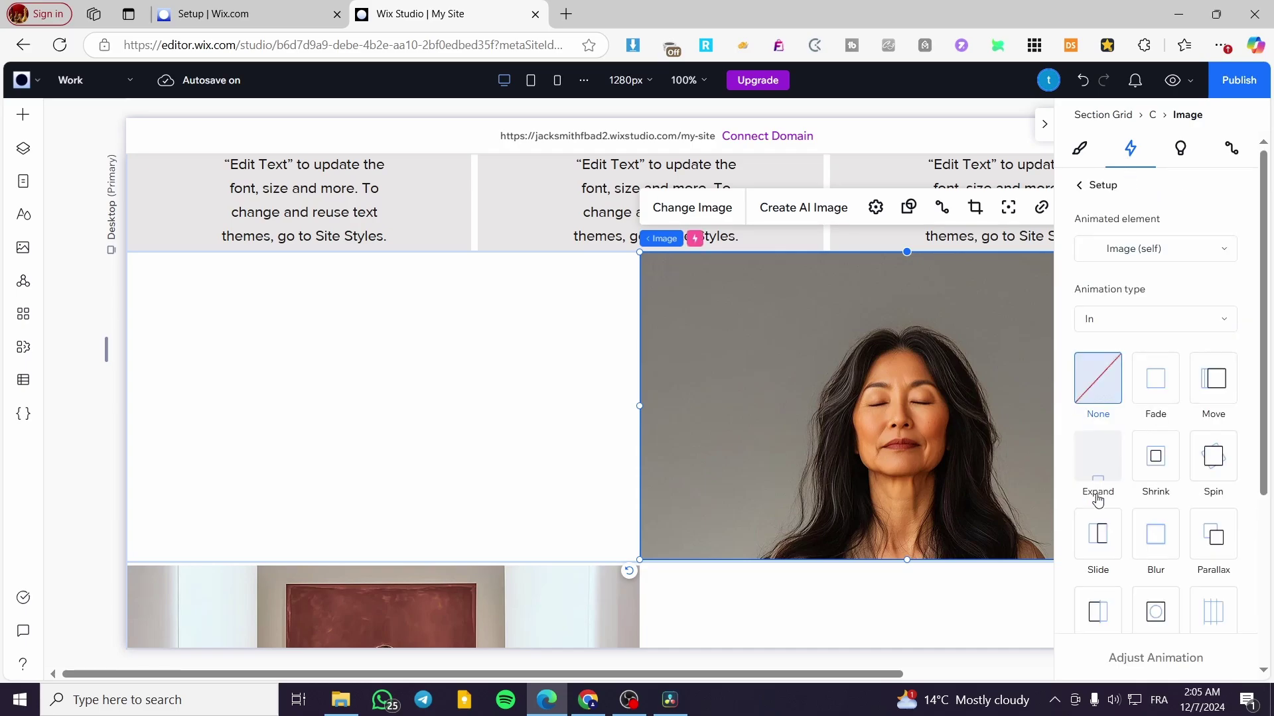
pyautogui.click(1221, 534)
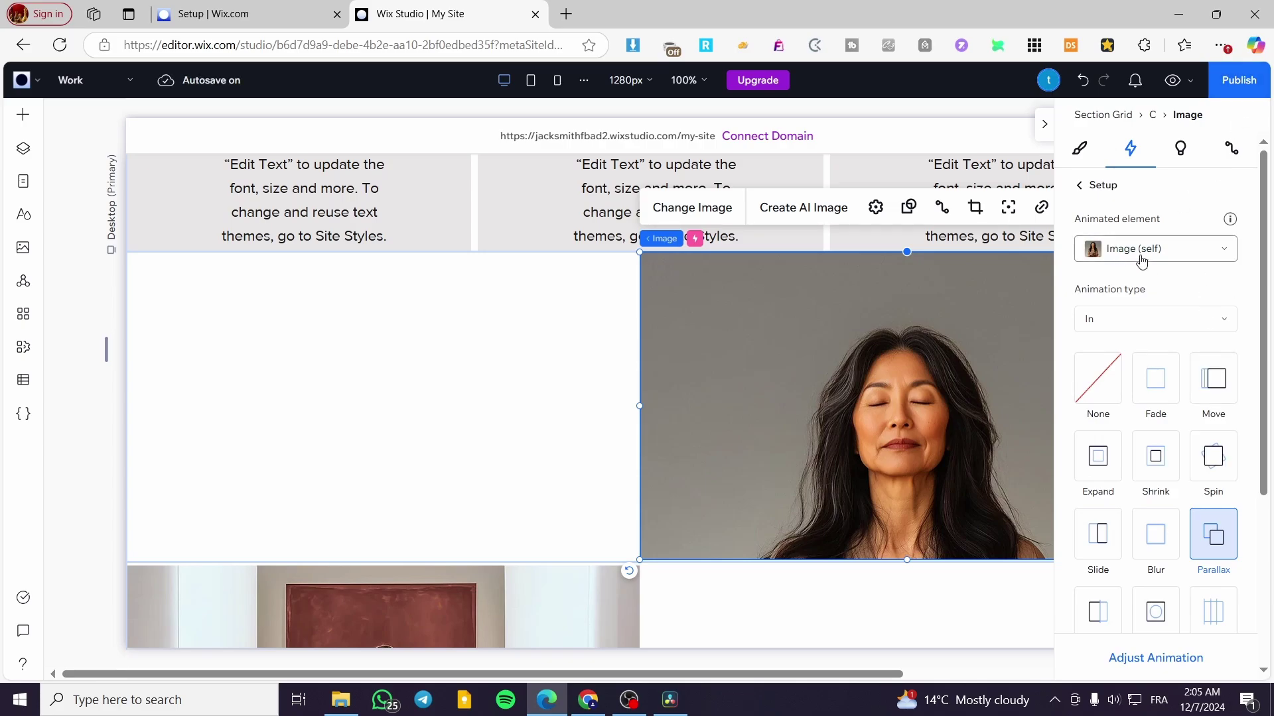
# Publish the site, dismiss the publishing confirmation and return to the full page canvas
pyautogui.click(1240, 81)
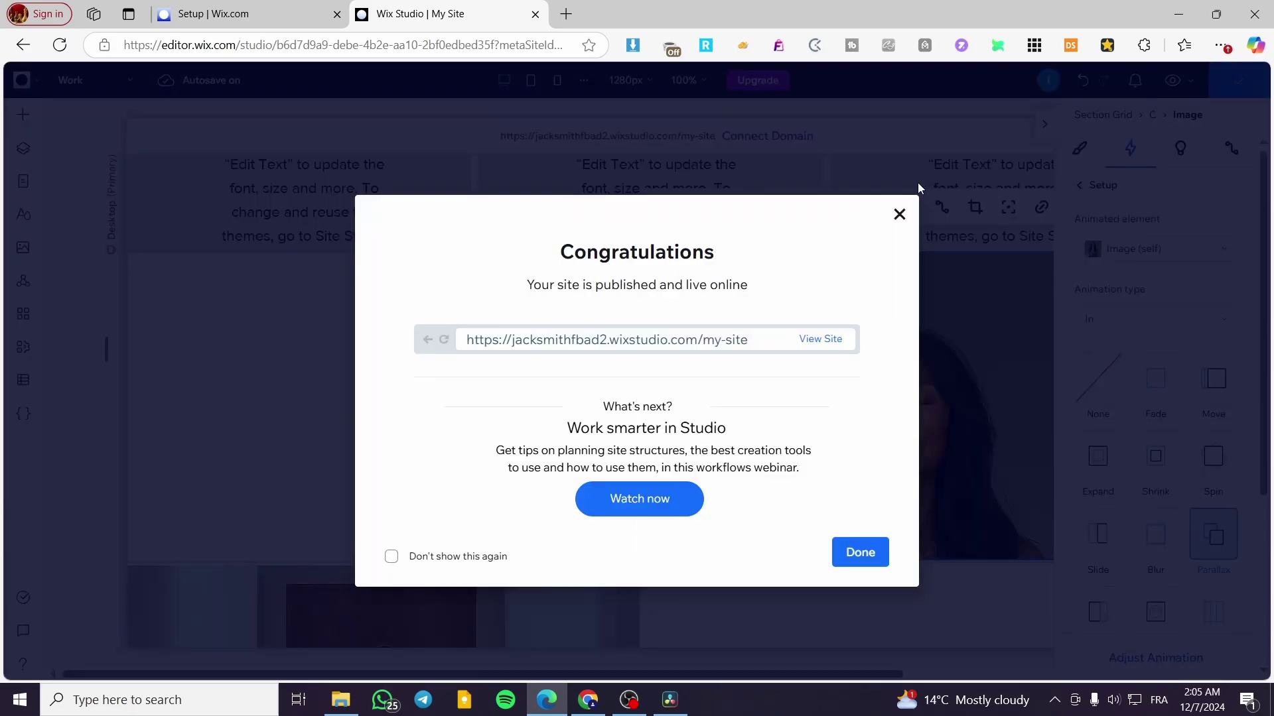
pyautogui.click(899, 214)
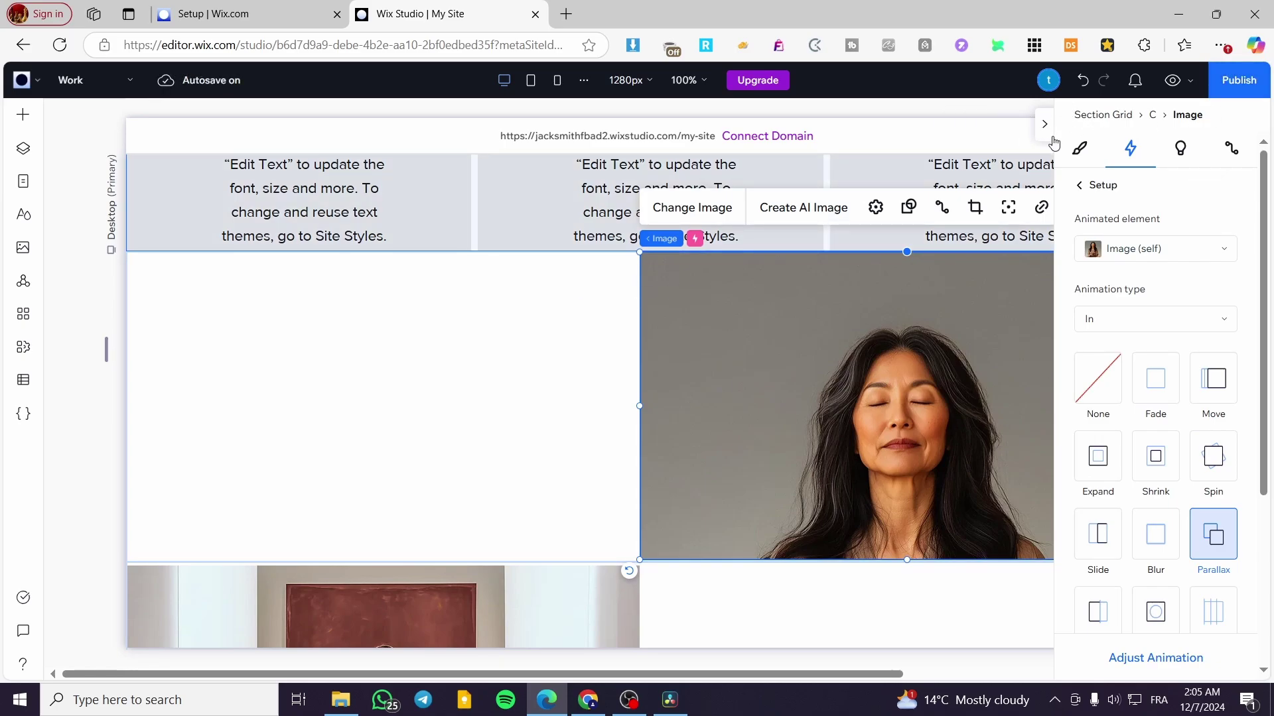
pyautogui.click(1051, 136)
pyautogui.click(593, 262)
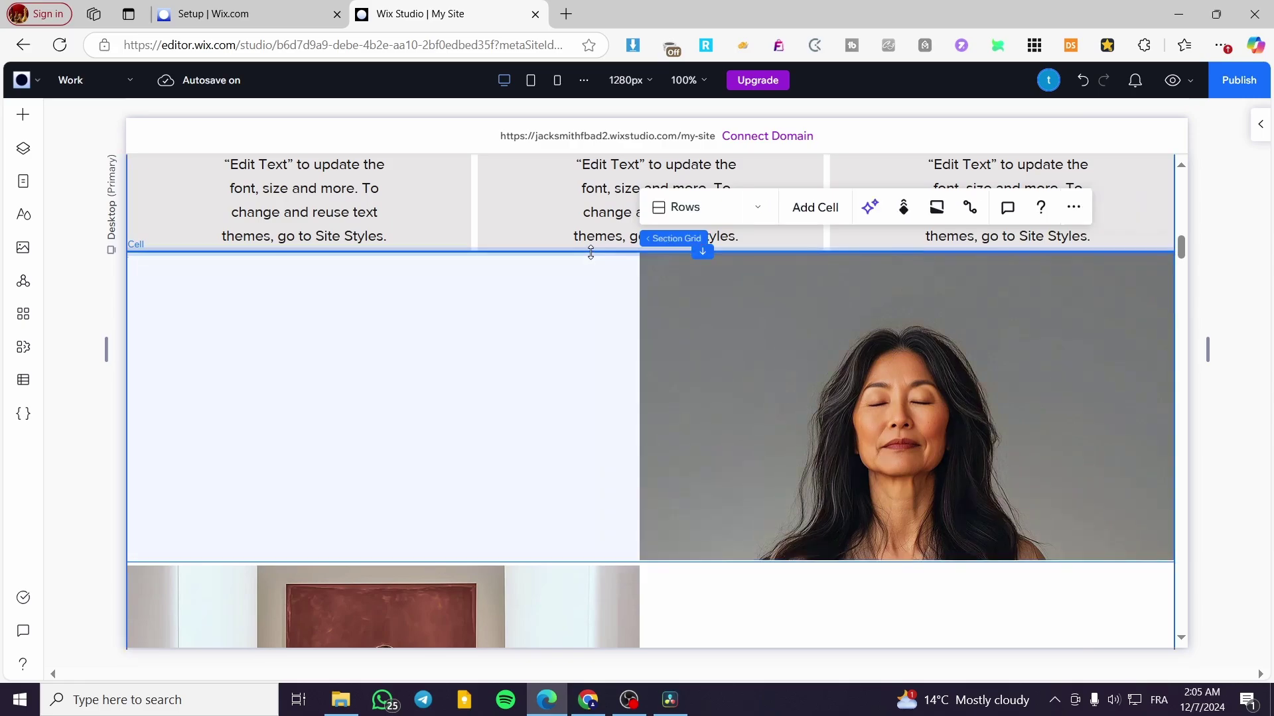
pyautogui.click(592, 296)
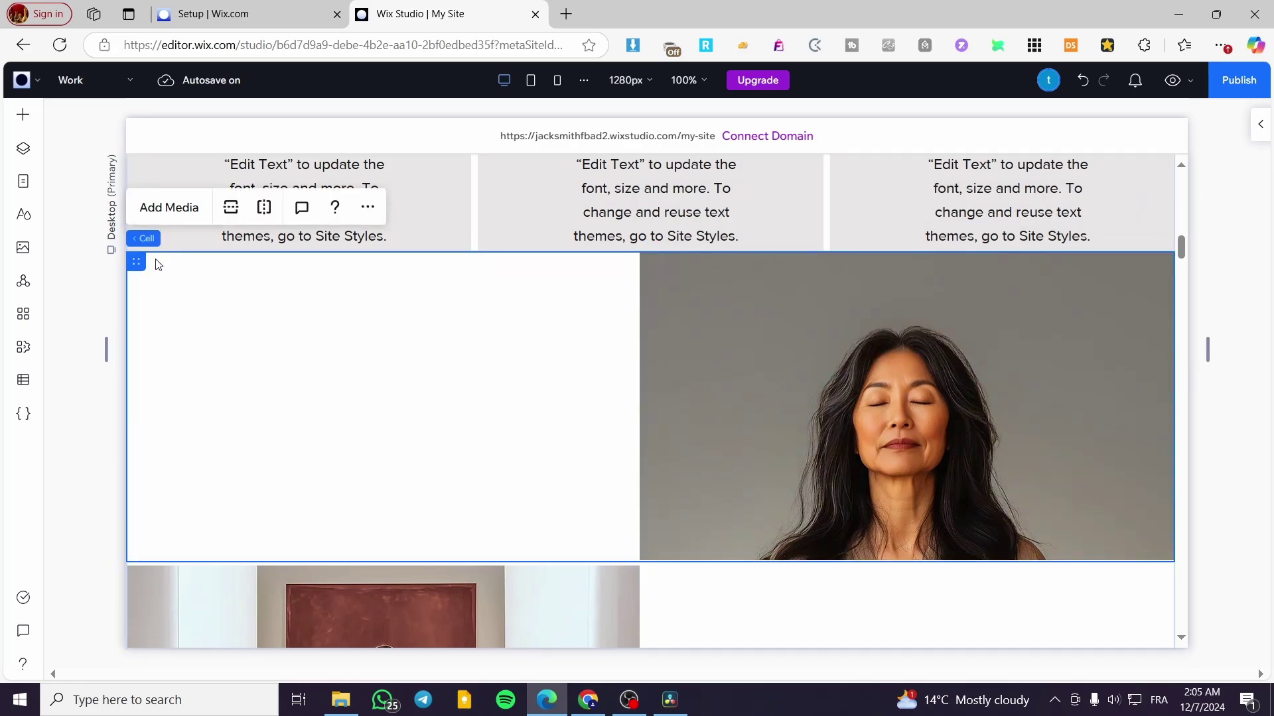
pyautogui.moveTo(140, 244)
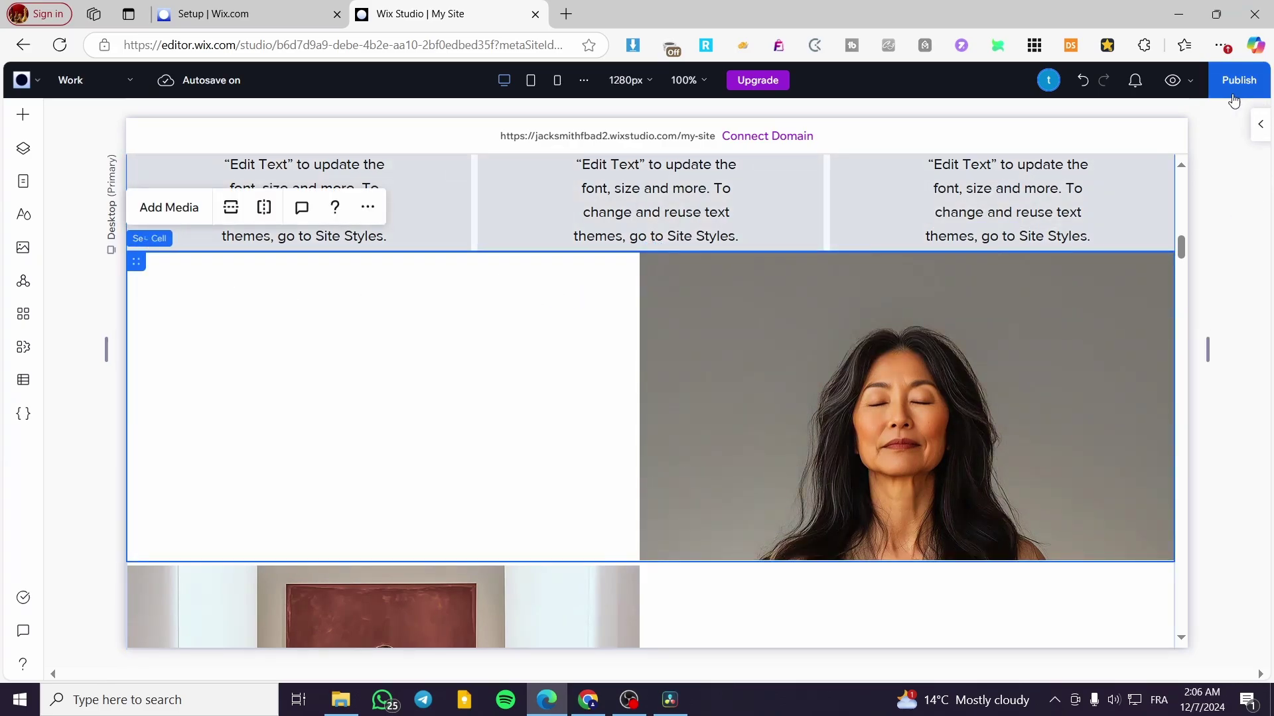
pyautogui.click(1260, 124)
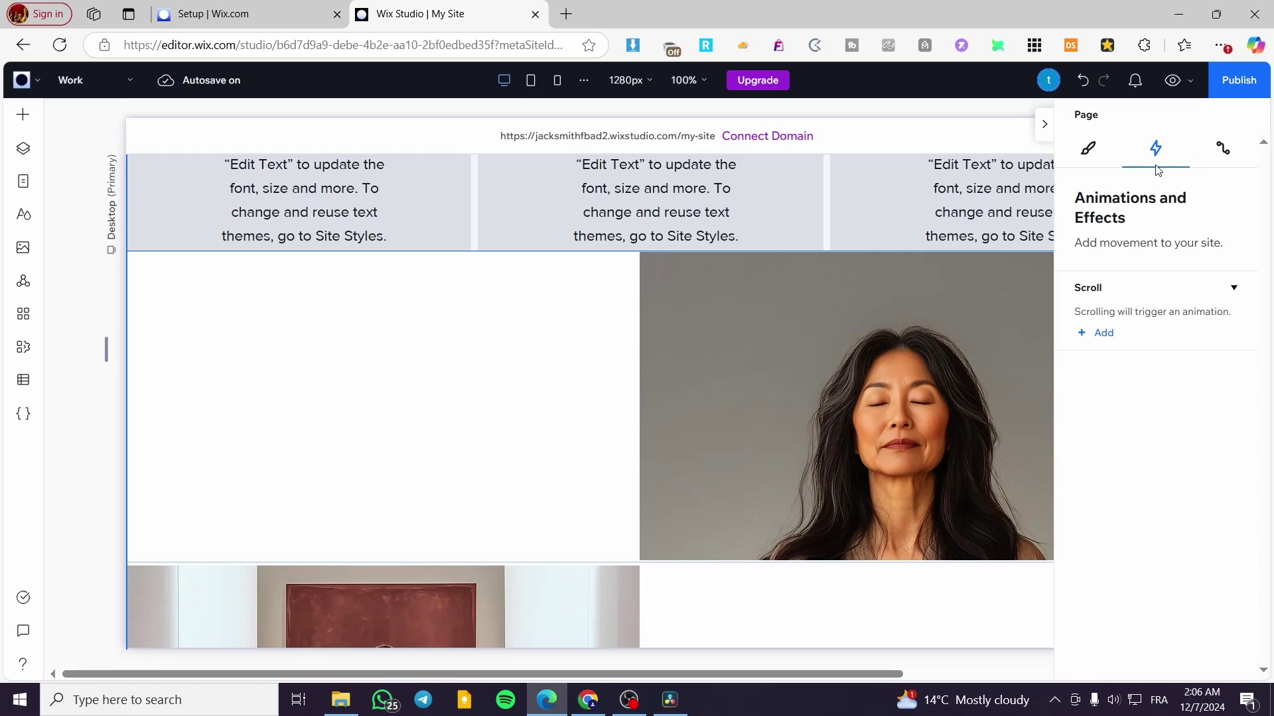
pyautogui.click(1099, 159)
pyautogui.scroll(-5, 1158, 335)
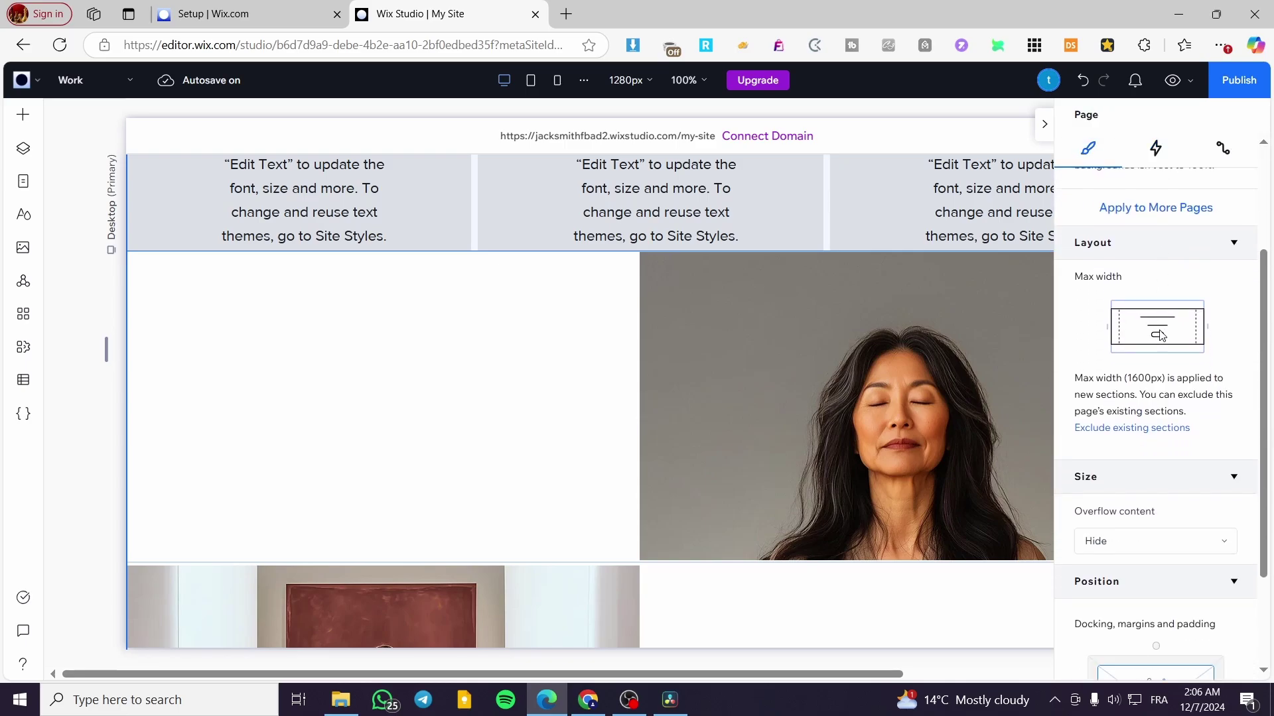
pyautogui.click(1118, 402)
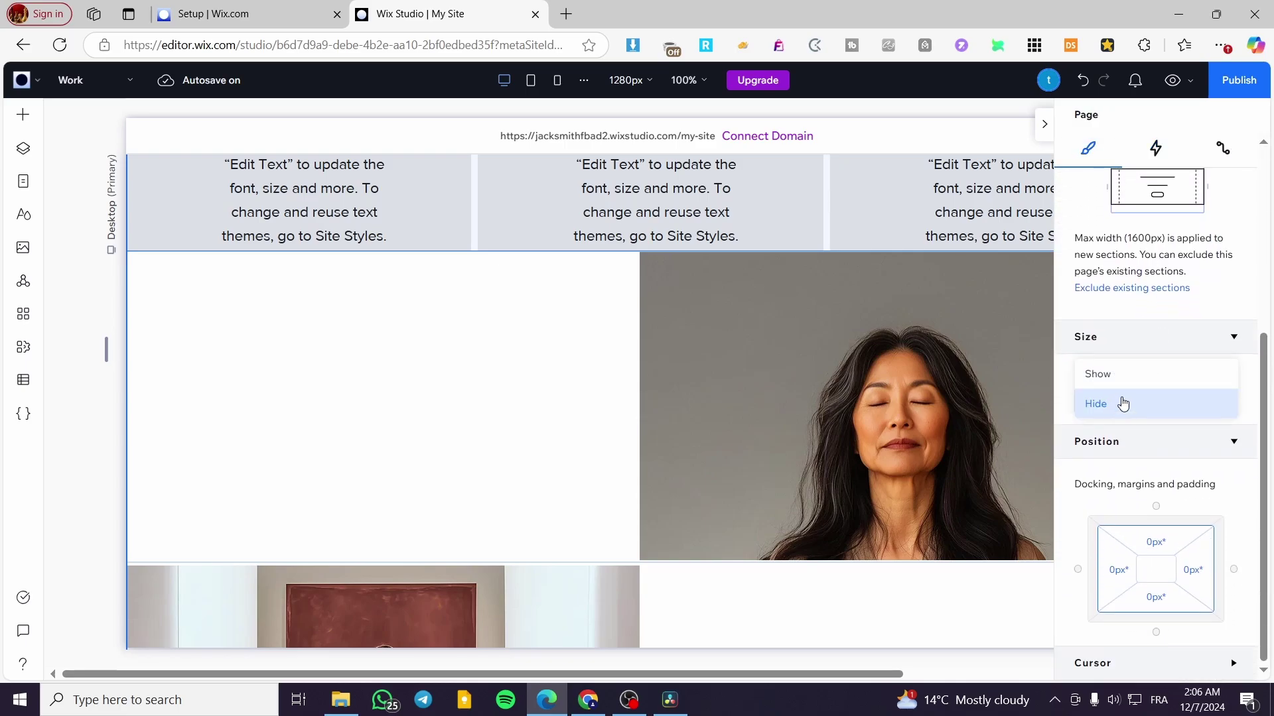
pyautogui.click(1123, 404)
pyautogui.click(475, 335)
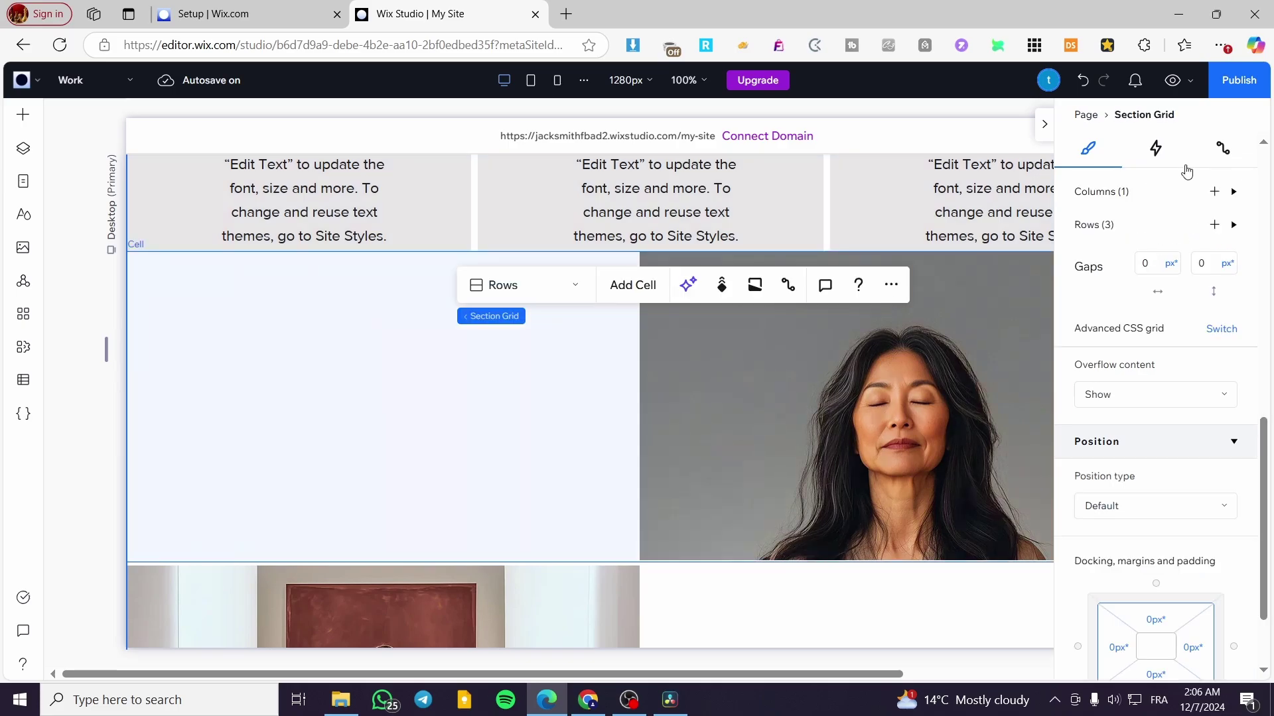
pyautogui.click(1044, 132)
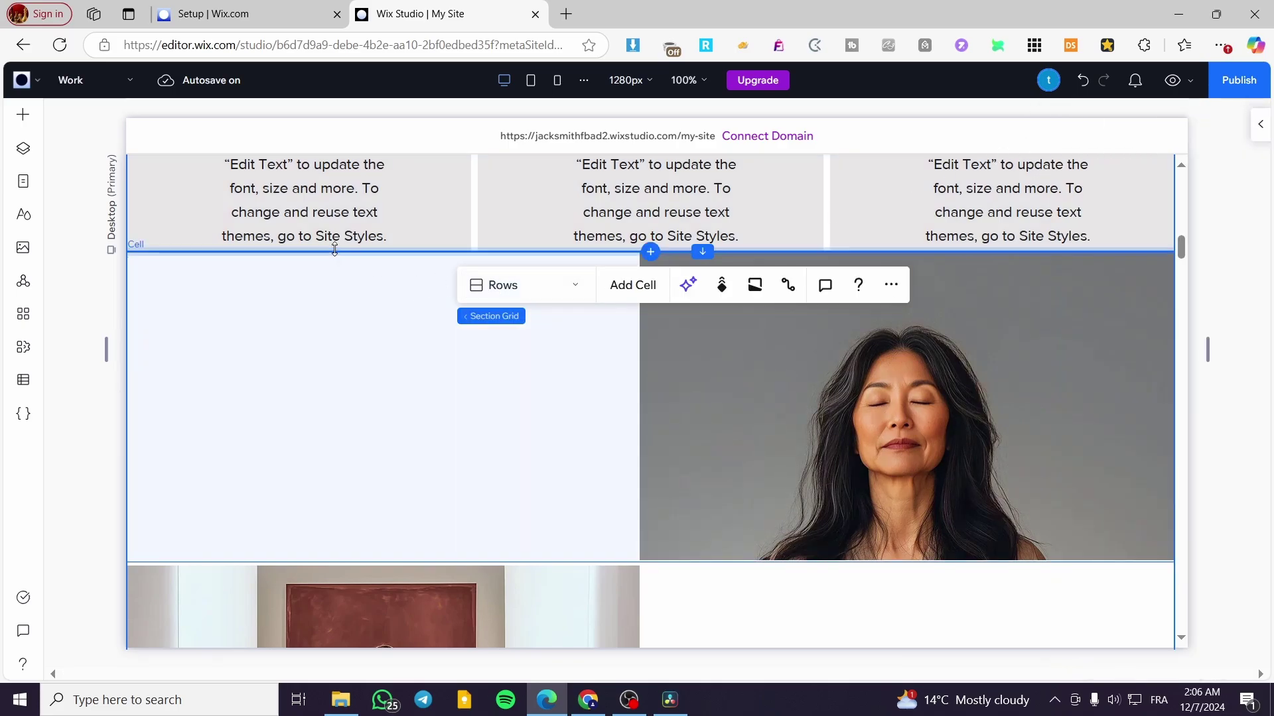
# Set the overflow content to Hide for the grid cell that holds the long-haired woman image
pyautogui.click(335, 285)
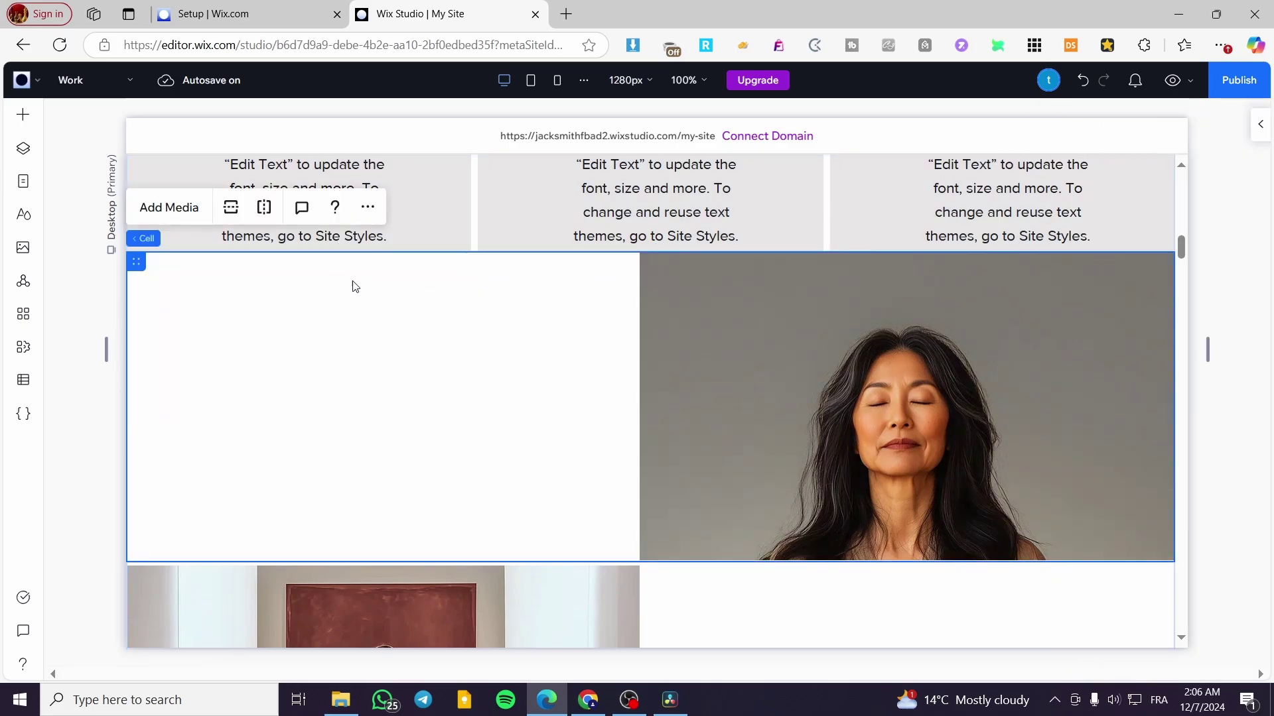
pyautogui.click(174, 239)
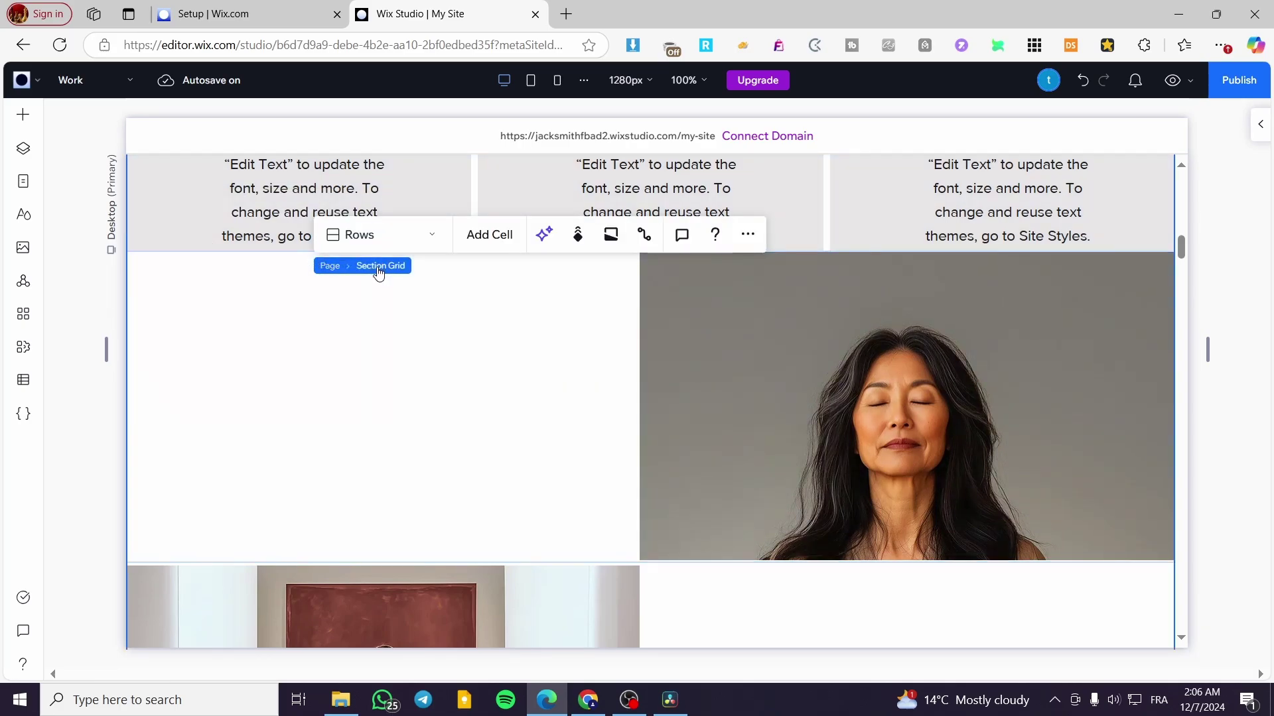
pyautogui.click(242, 276)
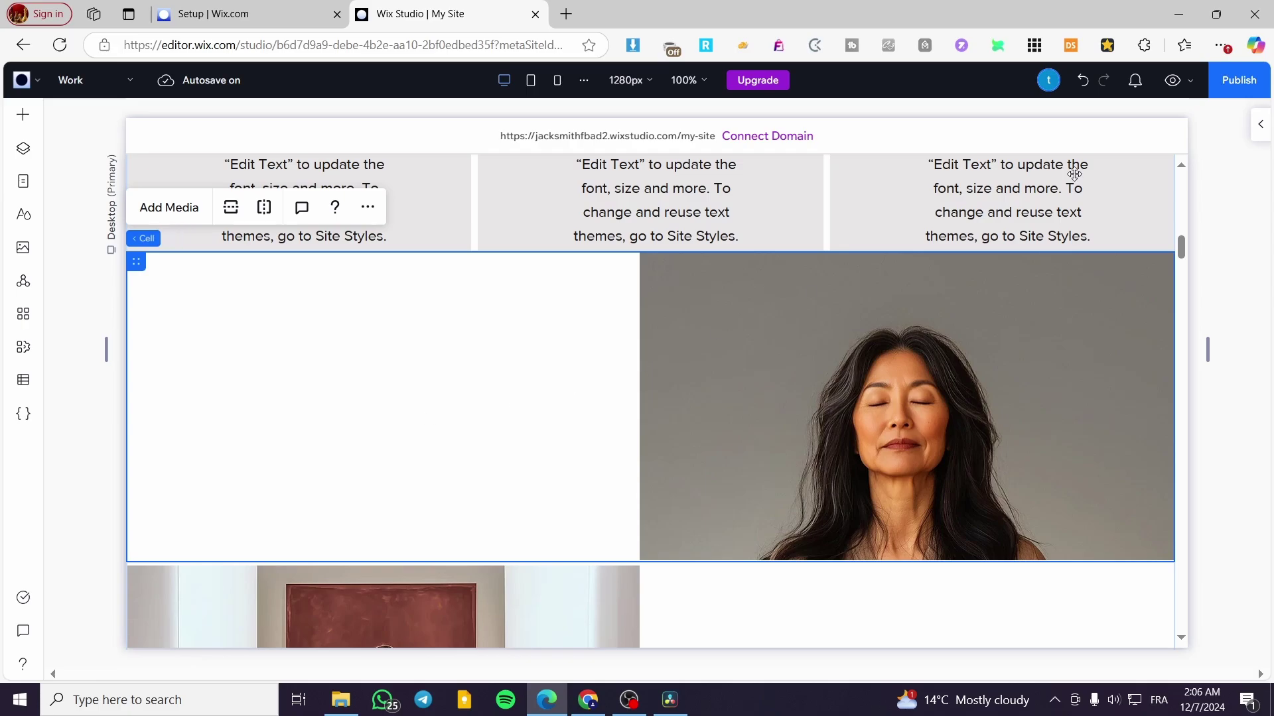
pyautogui.click(1263, 126)
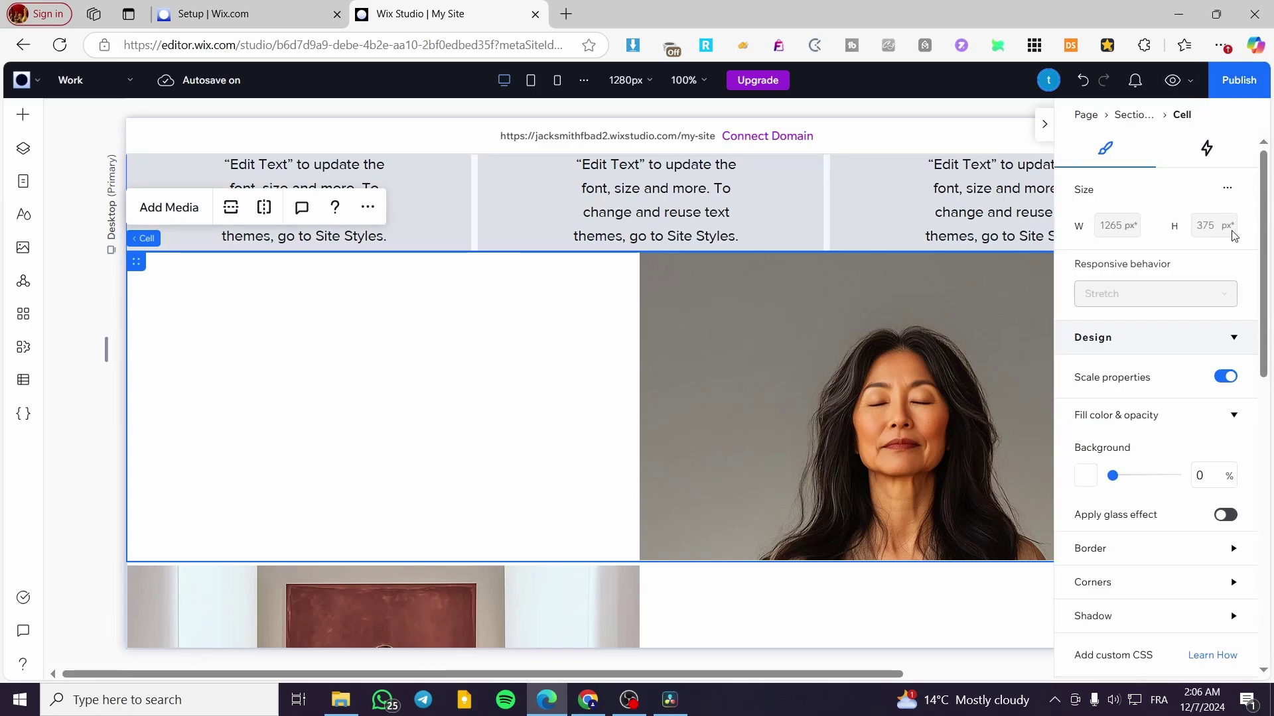
pyautogui.scroll(-8, 1157, 333)
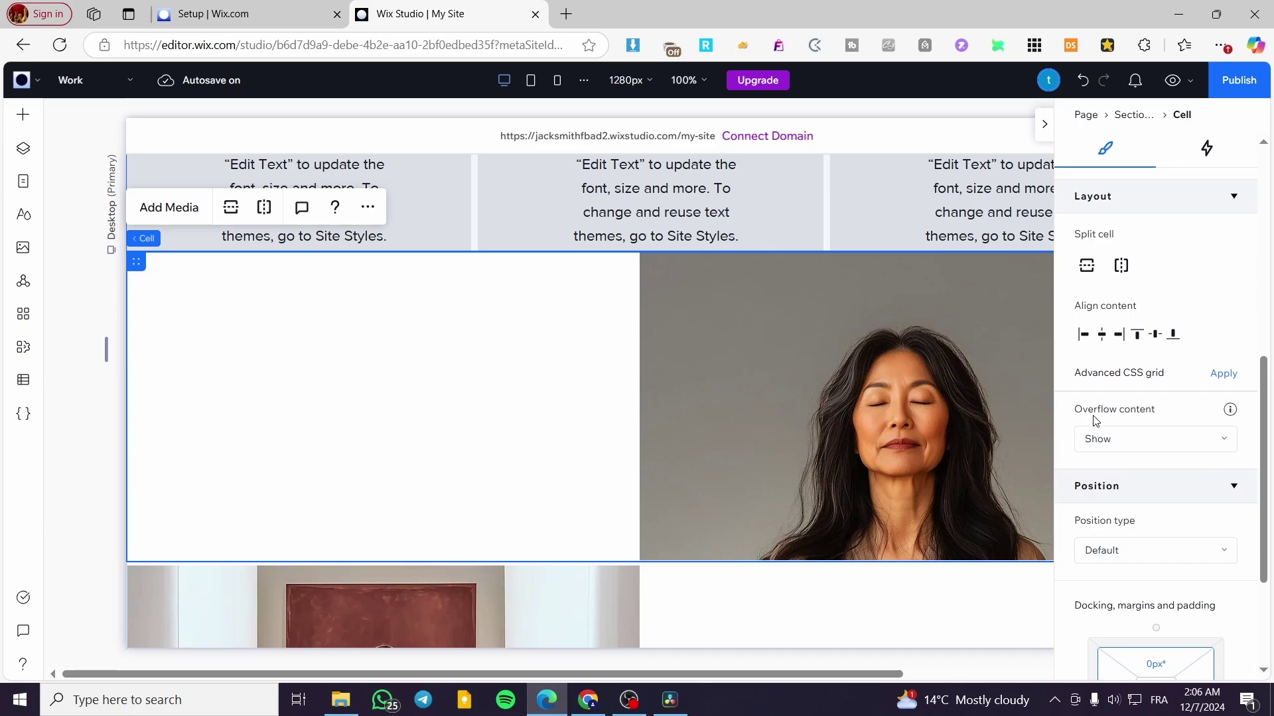
pyautogui.click(1174, 446)
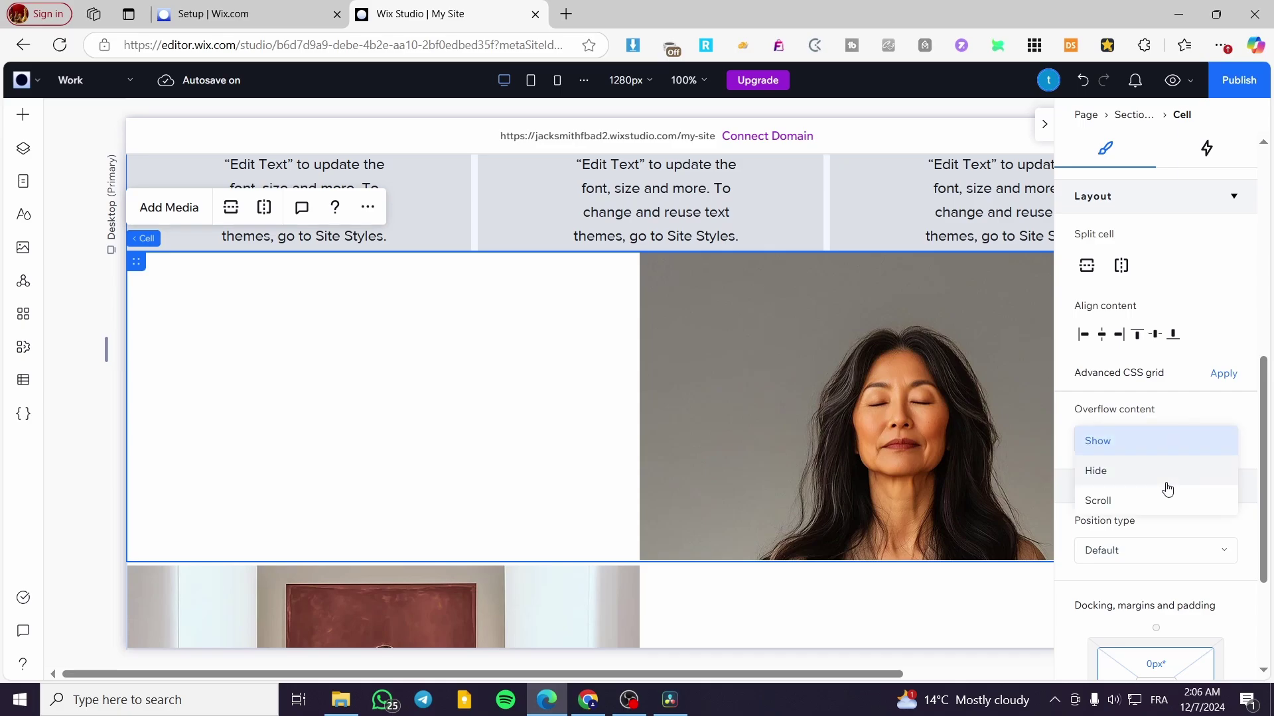
pyautogui.click(1165, 481)
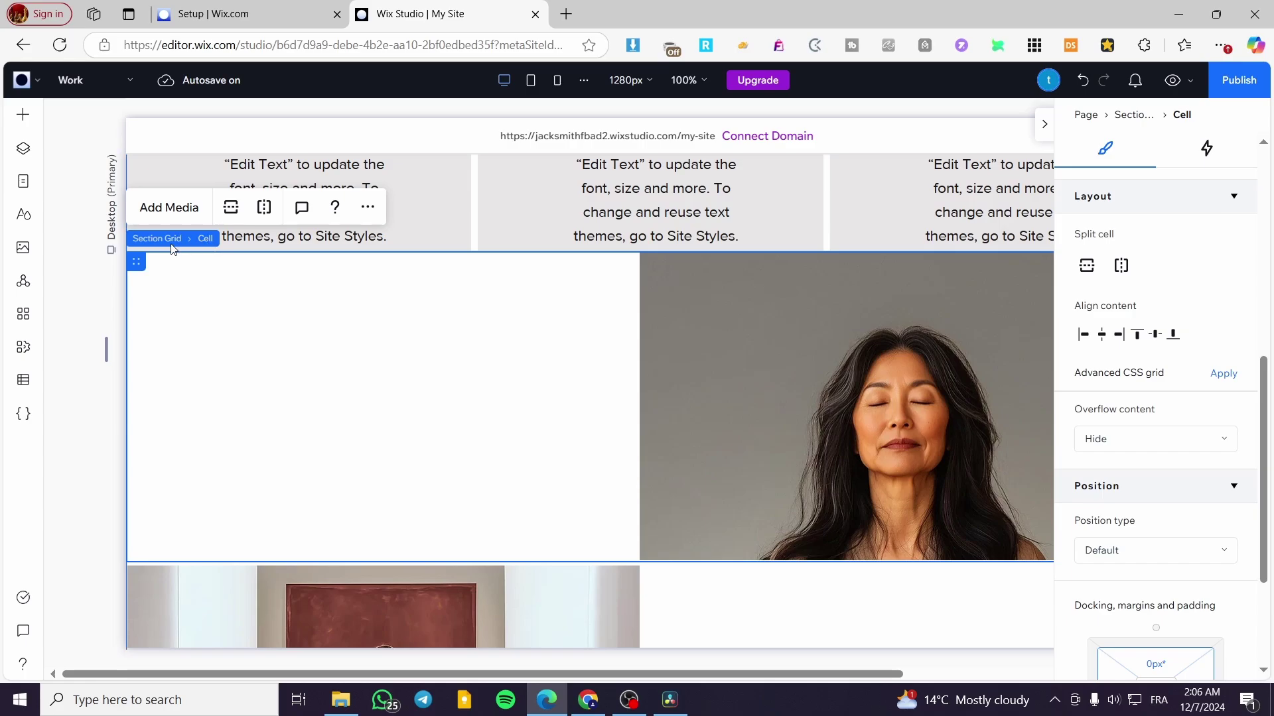
# Publish the updated site, dismiss the confirmation and open the page preview
pyautogui.click(1045, 124)
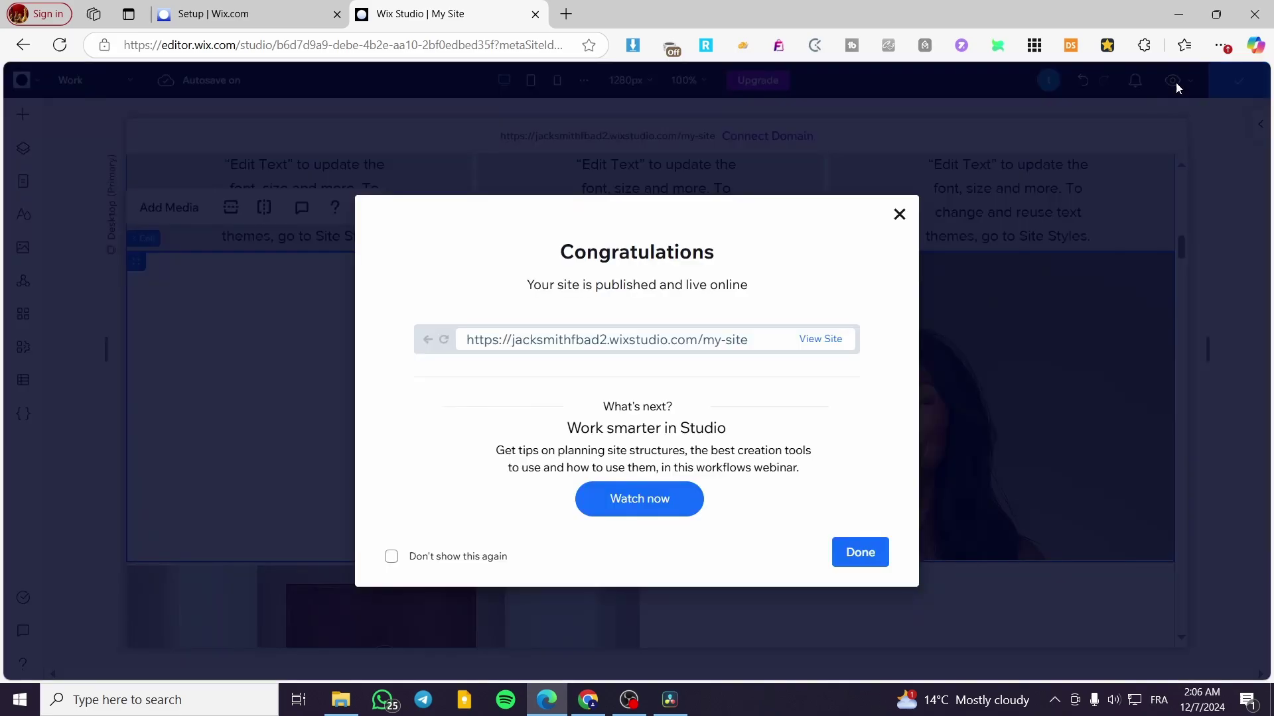
pyautogui.click(899, 213)
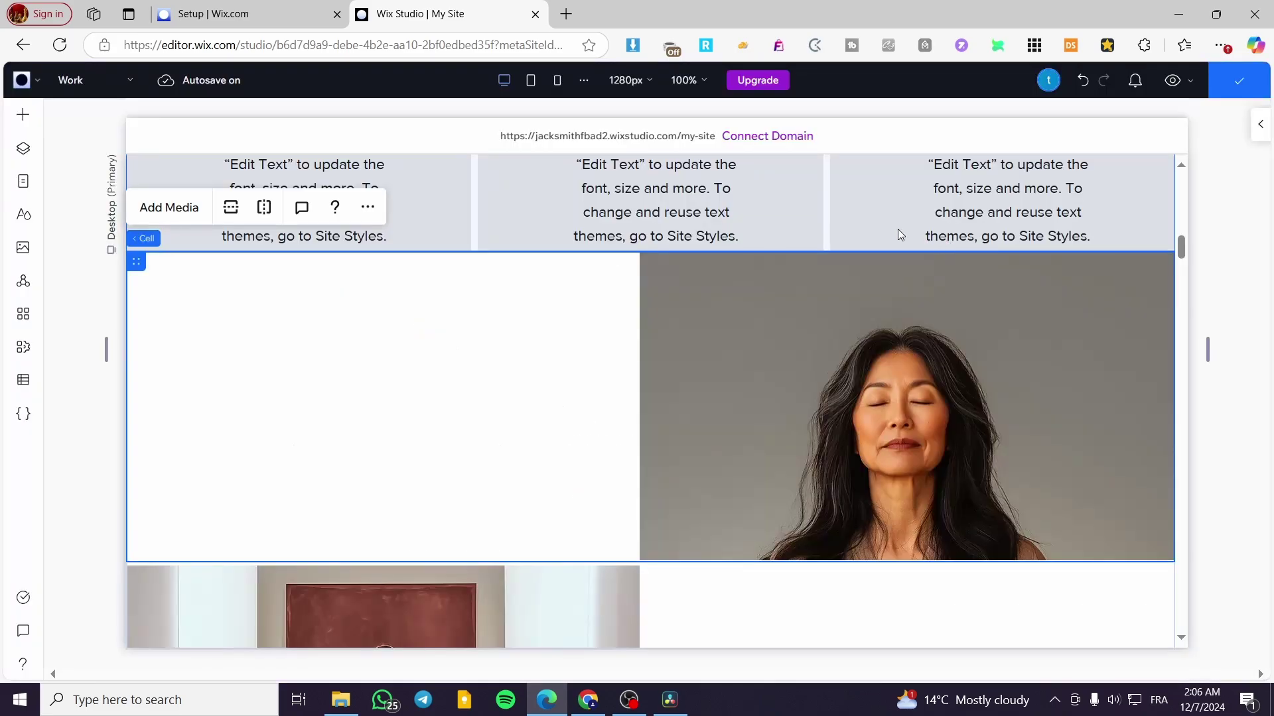
pyautogui.click(1174, 85)
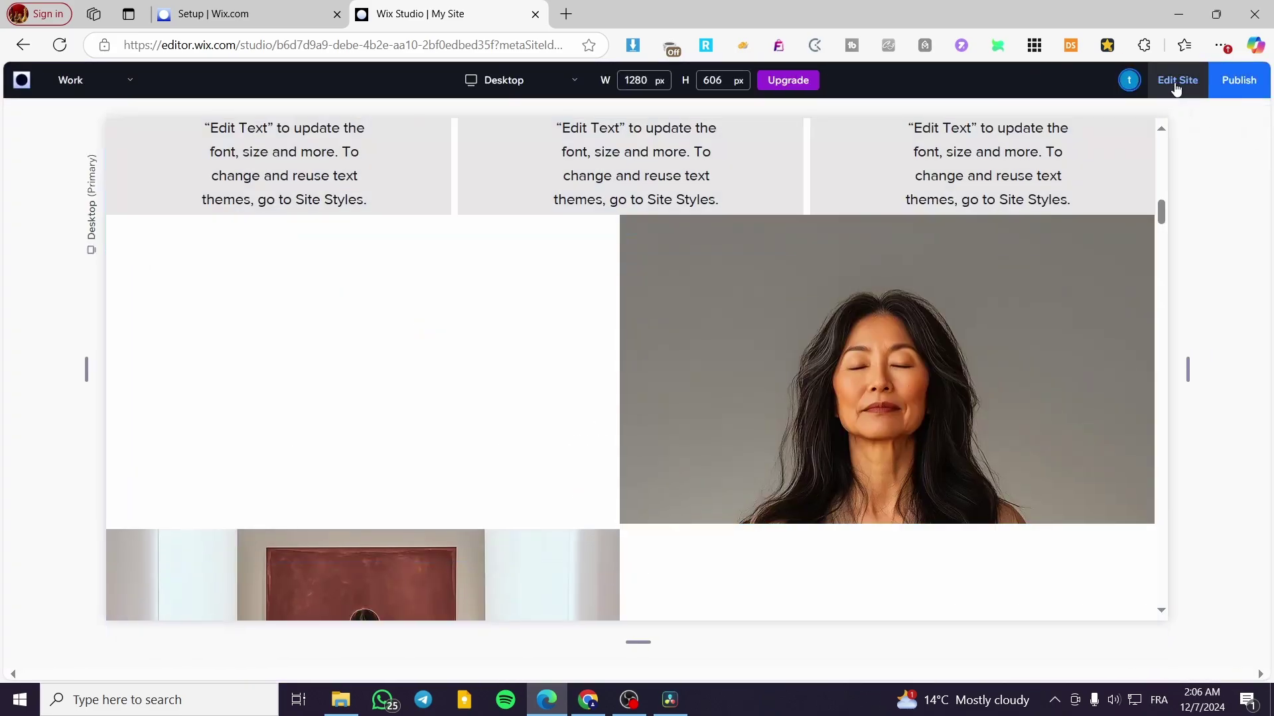
# Examine in the preview how the three grid images move within their cells while scrolling up and down, and return to editing
pyautogui.scroll(-2, 1153, 216)
pyautogui.scroll(2, 763, 307)
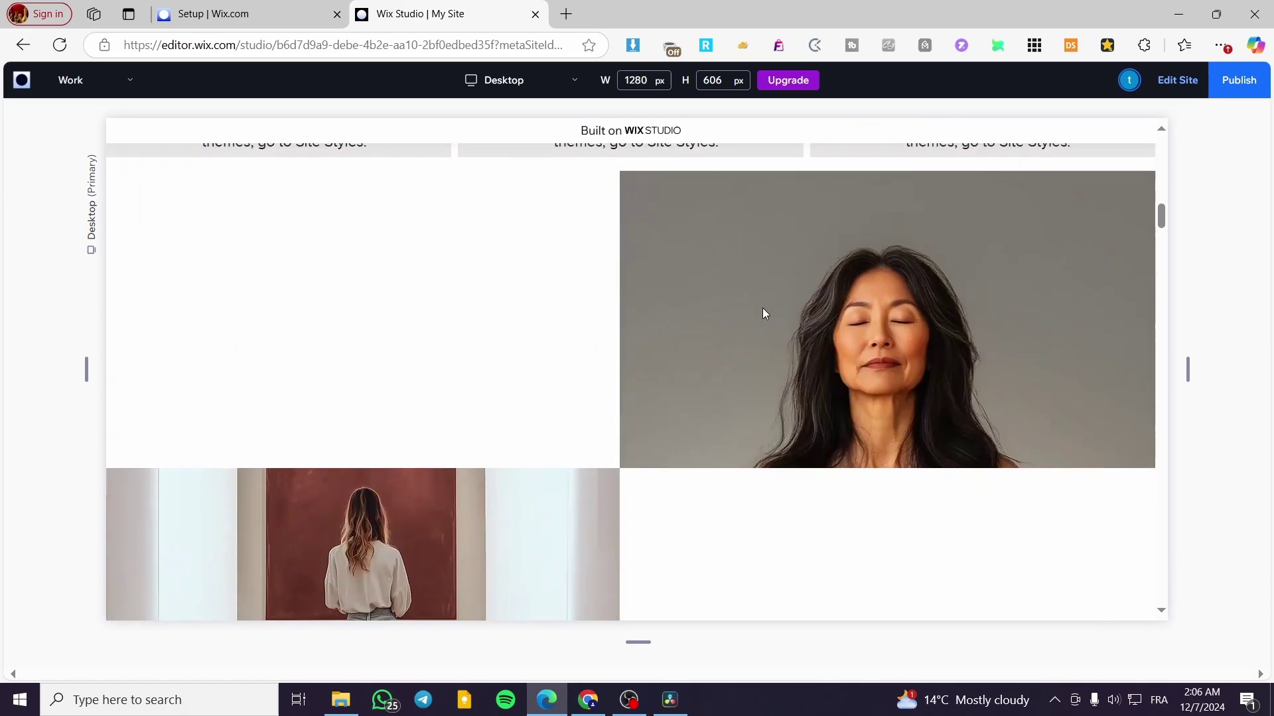
pyautogui.scroll(-3, 762, 309)
pyautogui.scroll(-1, 762, 314)
pyautogui.scroll(6, 770, 327)
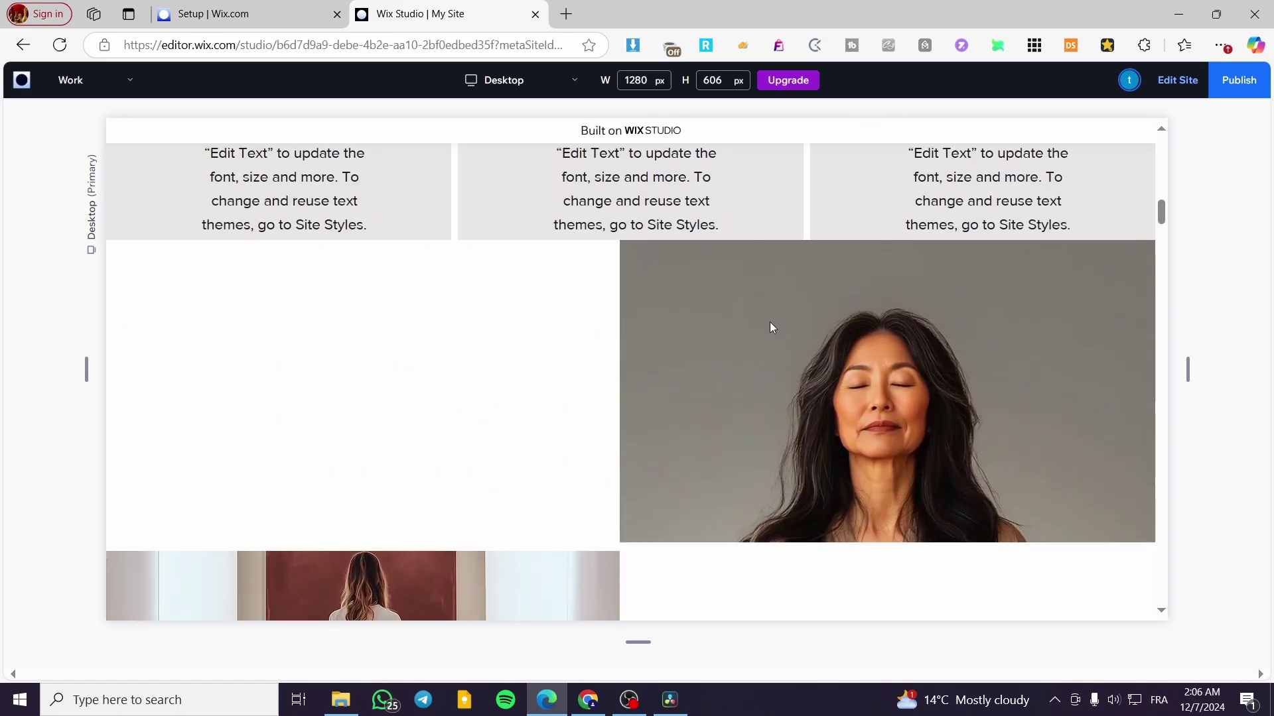
pyautogui.scroll(-7, 799, 412)
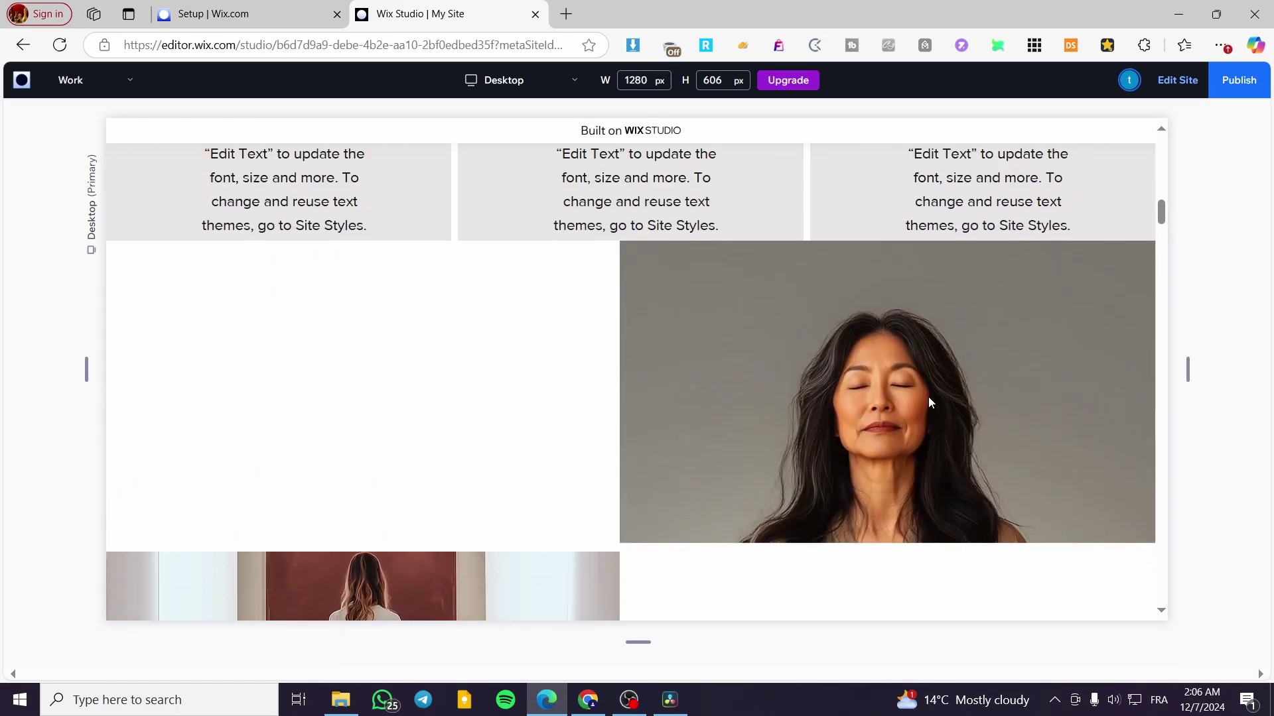
pyautogui.scroll(-2, 915, 331)
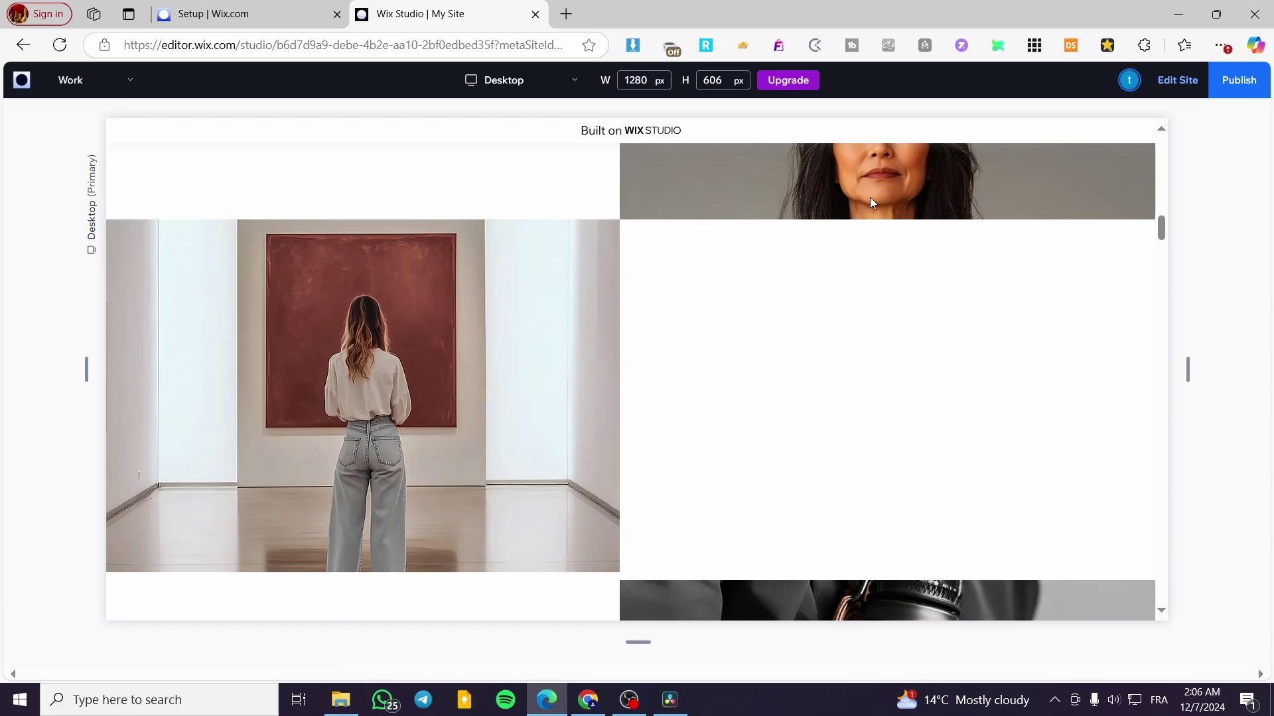
pyautogui.scroll(10, 889, 216)
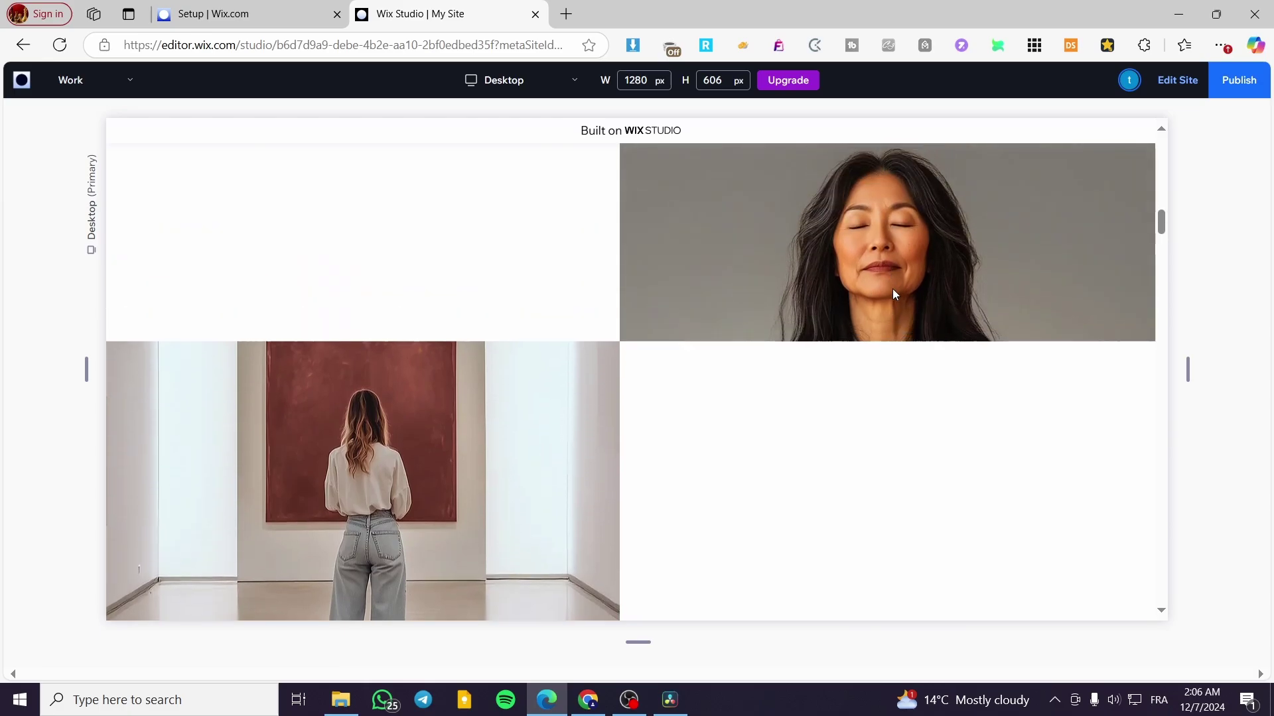
pyautogui.scroll(-1, 903, 530)
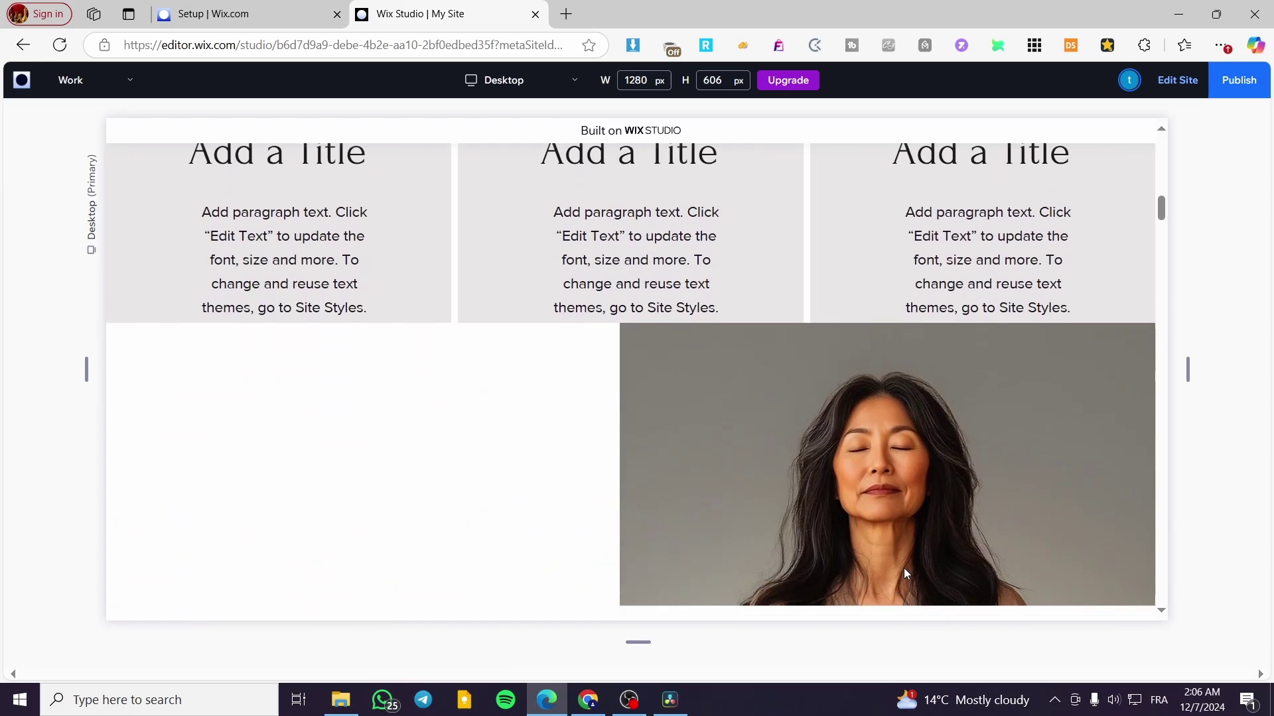
pyautogui.scroll(-7, 910, 557)
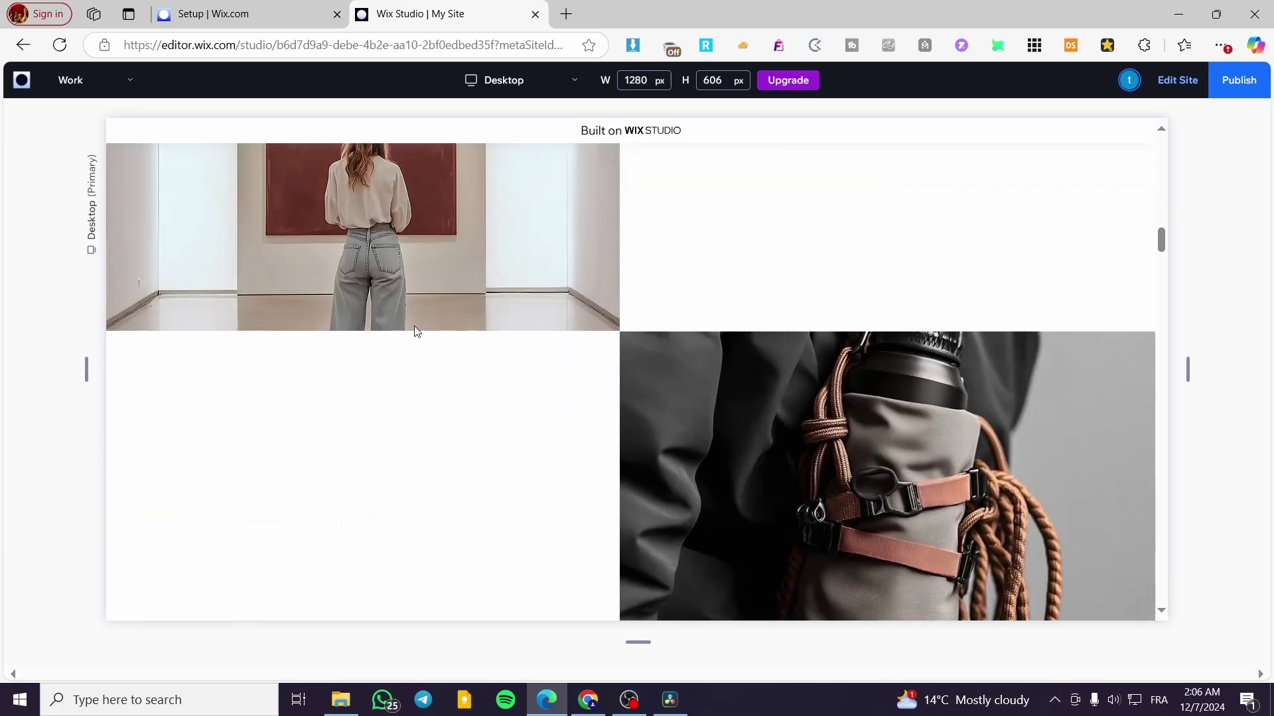
pyautogui.scroll(5, 407, 325)
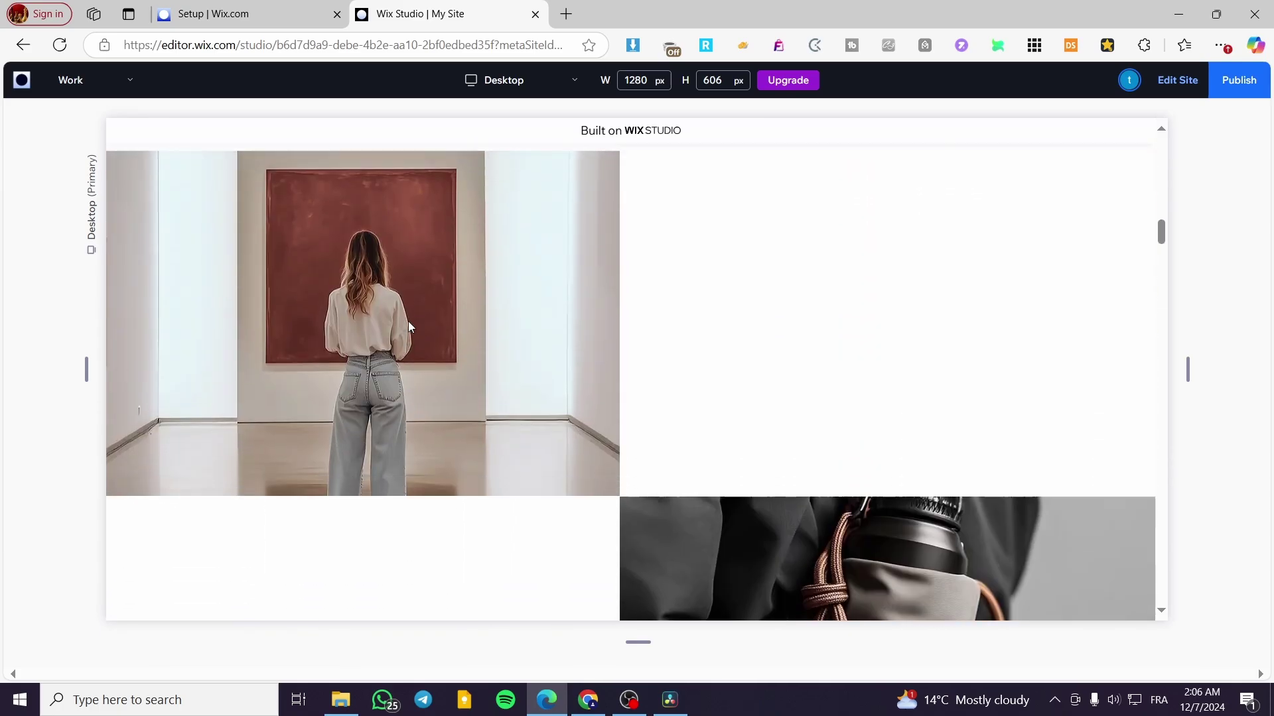
pyautogui.scroll(-5, 904, 358)
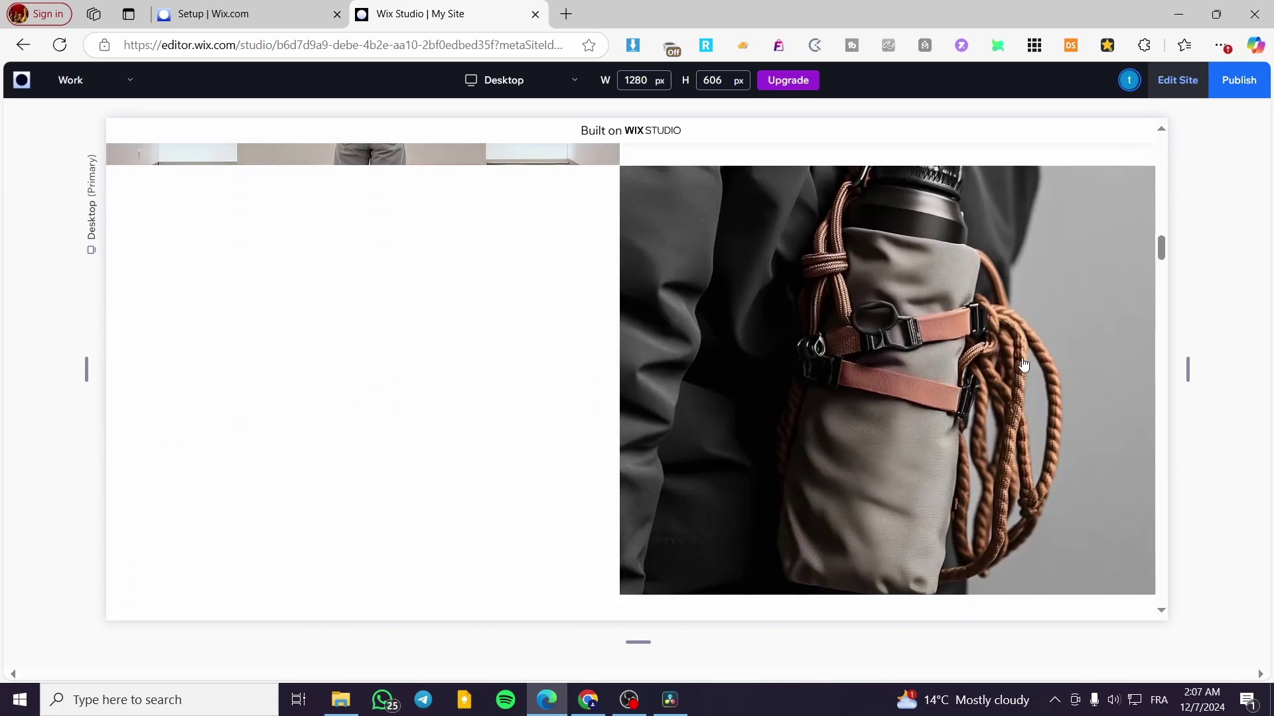
pyautogui.click(977, 397)
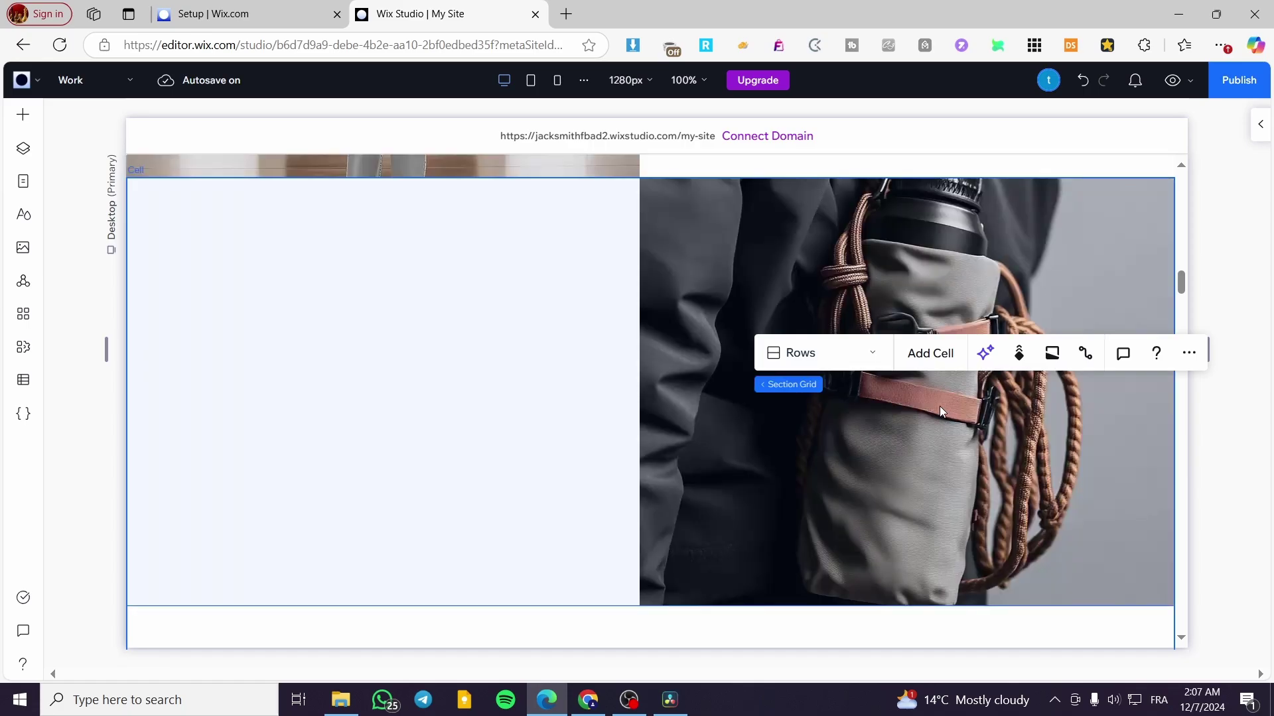
# Add a Parallax scroll animation to the image of the strapped bag with brown ropes, publish the site and dismiss the confirmation
pyautogui.click(939, 406)
pyautogui.click(761, 314)
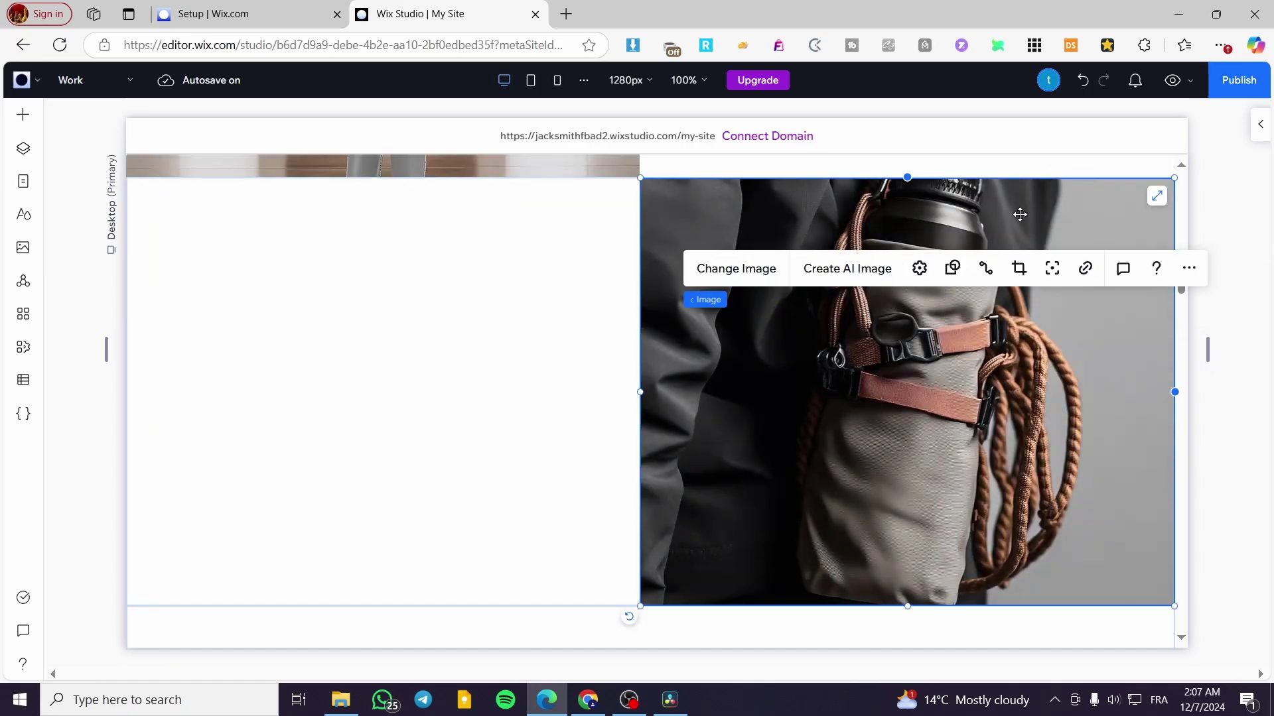
pyautogui.click(1258, 126)
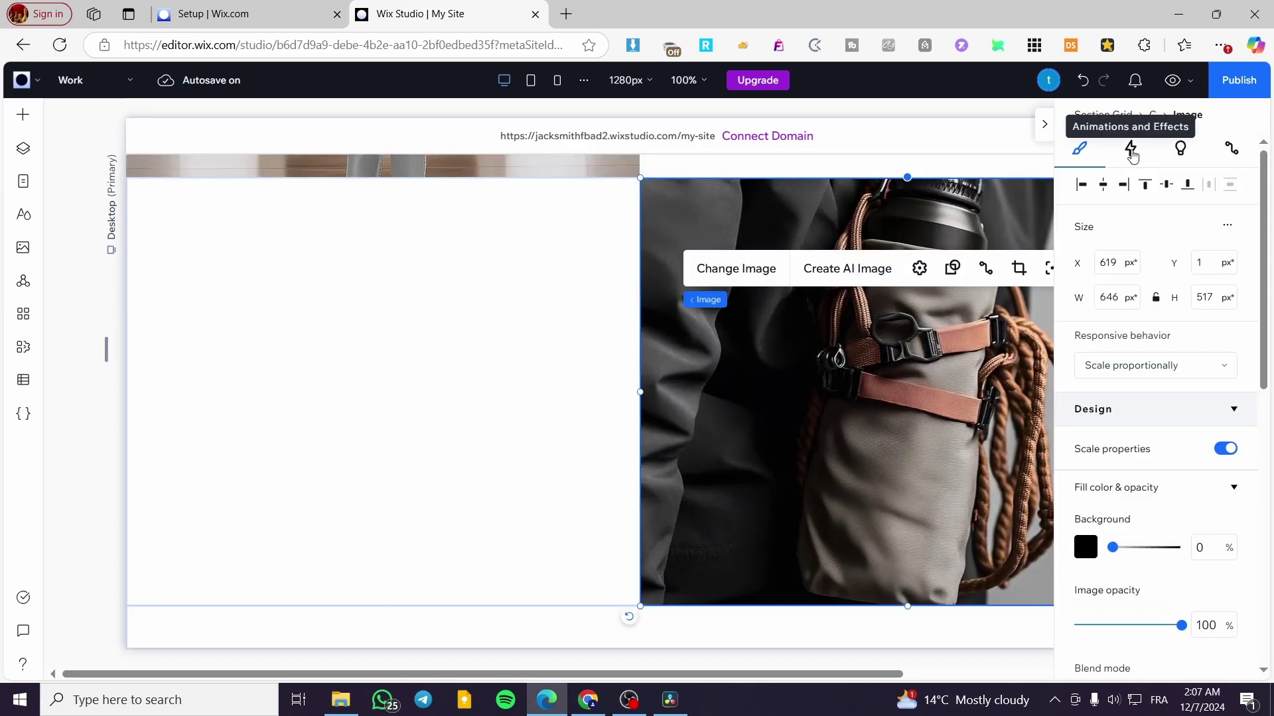
pyautogui.click(1132, 150)
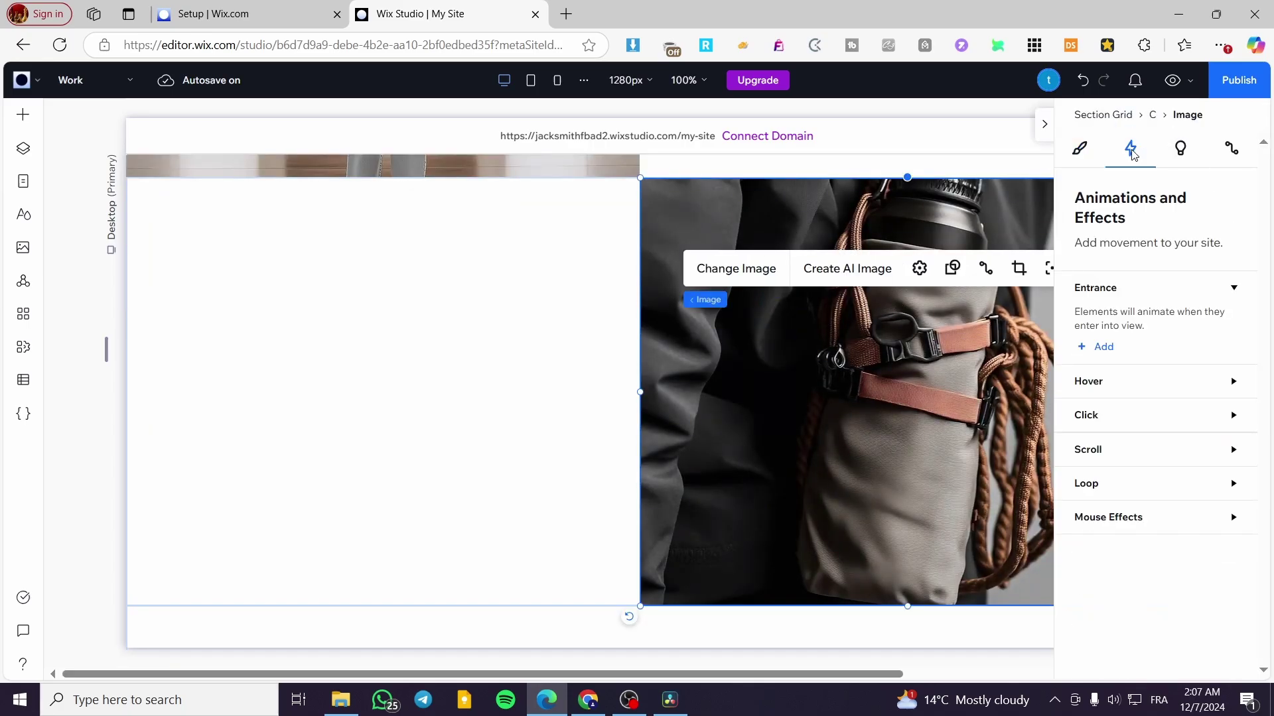
pyautogui.click(1162, 458)
pyautogui.click(1101, 502)
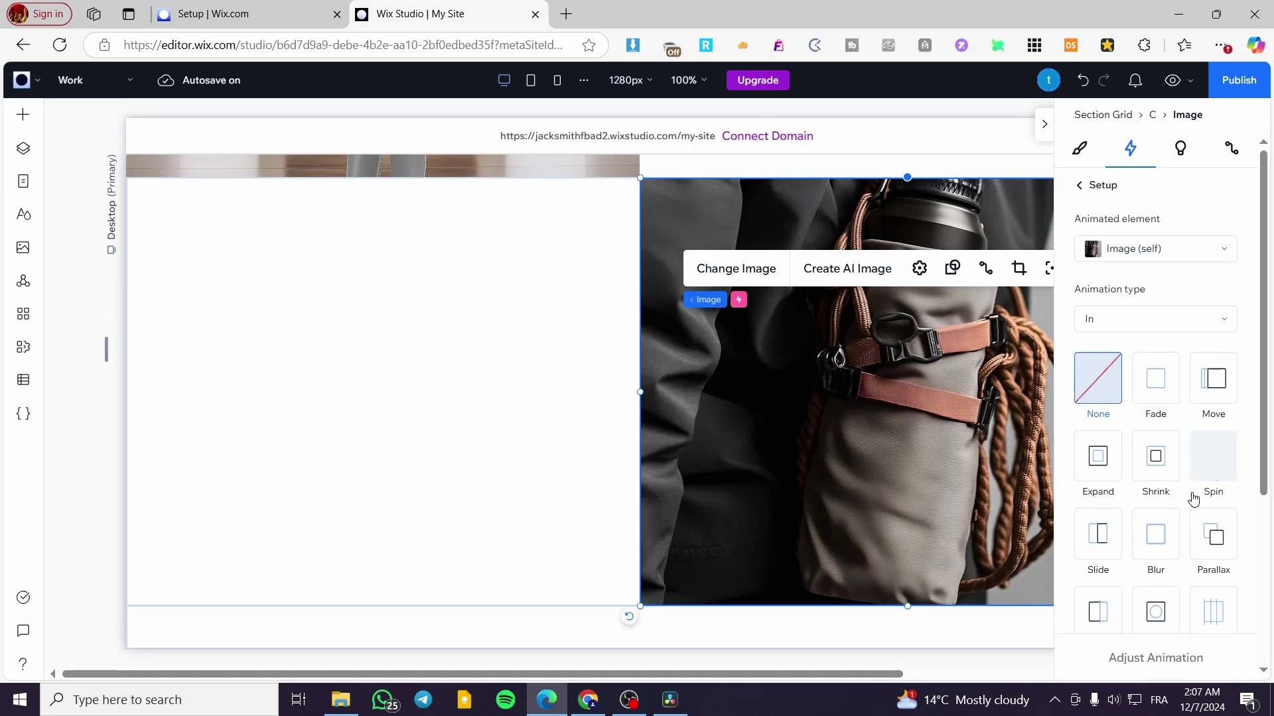
pyautogui.click(1218, 529)
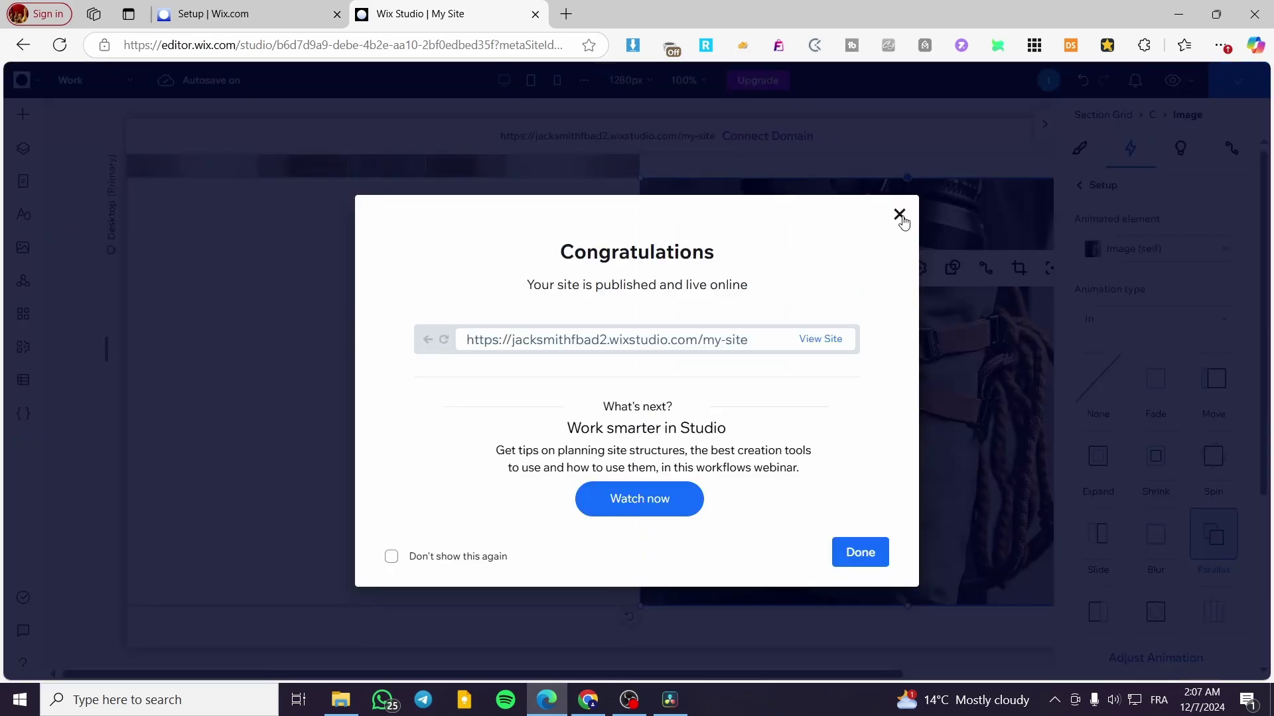
pyautogui.click(899, 214)
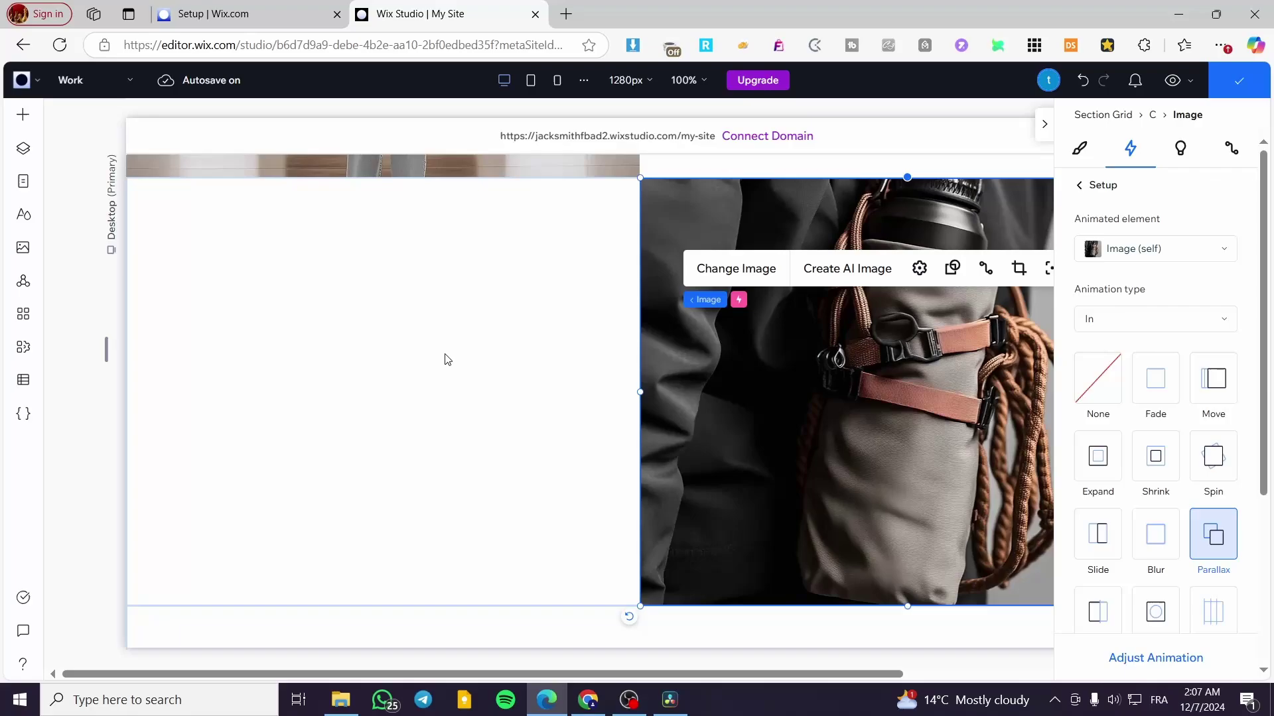
# Set the overflow content to Hide for the grid cell that holds the strapped bag image
pyautogui.click(369, 267)
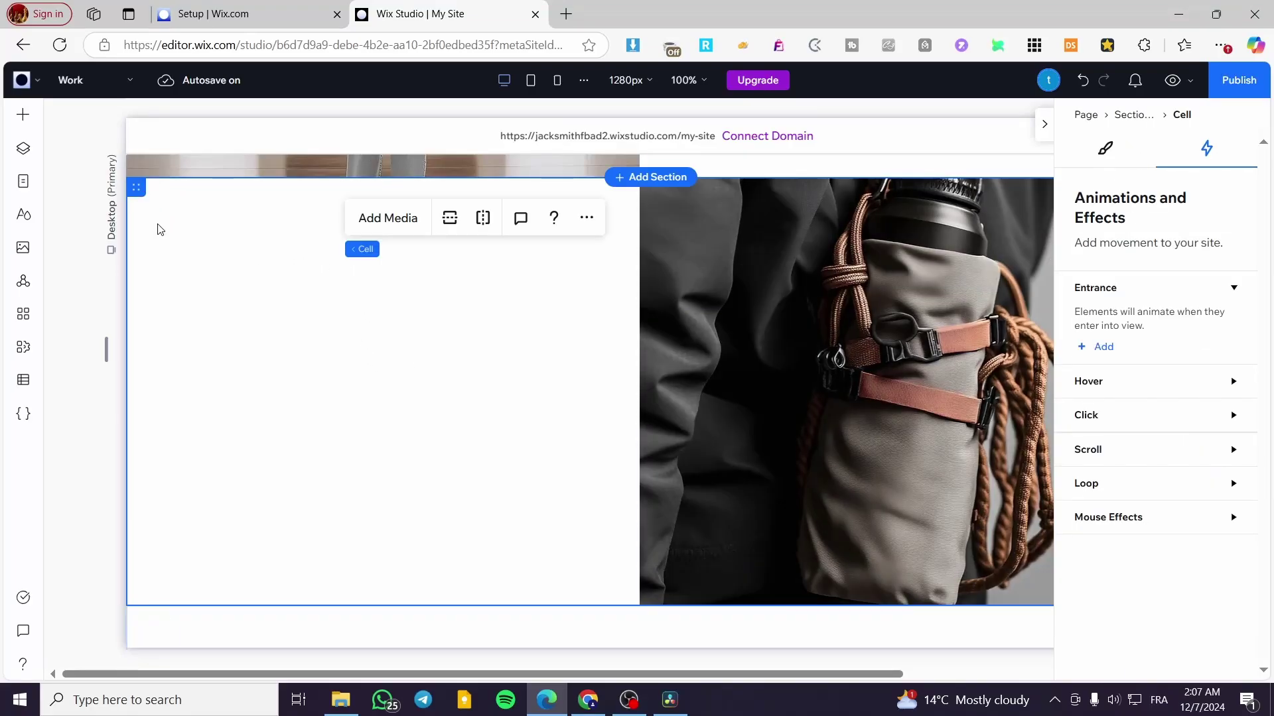
pyautogui.moveTo(371, 259)
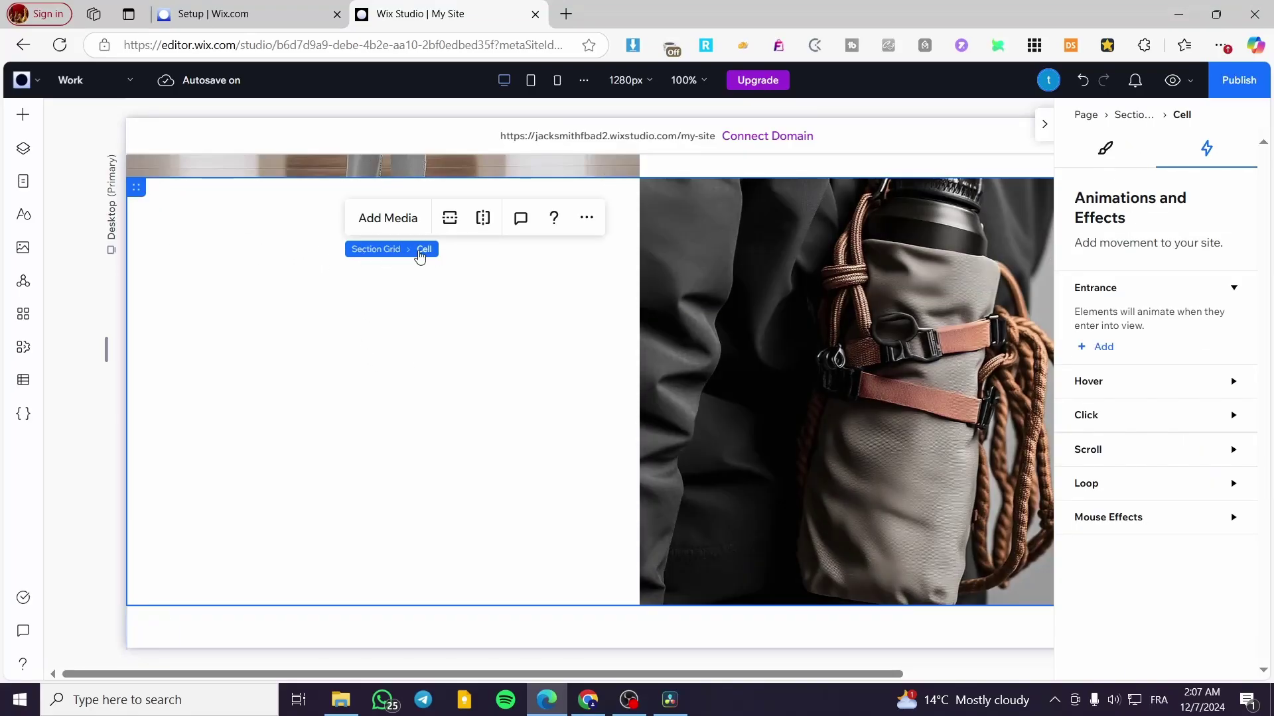
pyautogui.click(256, 299)
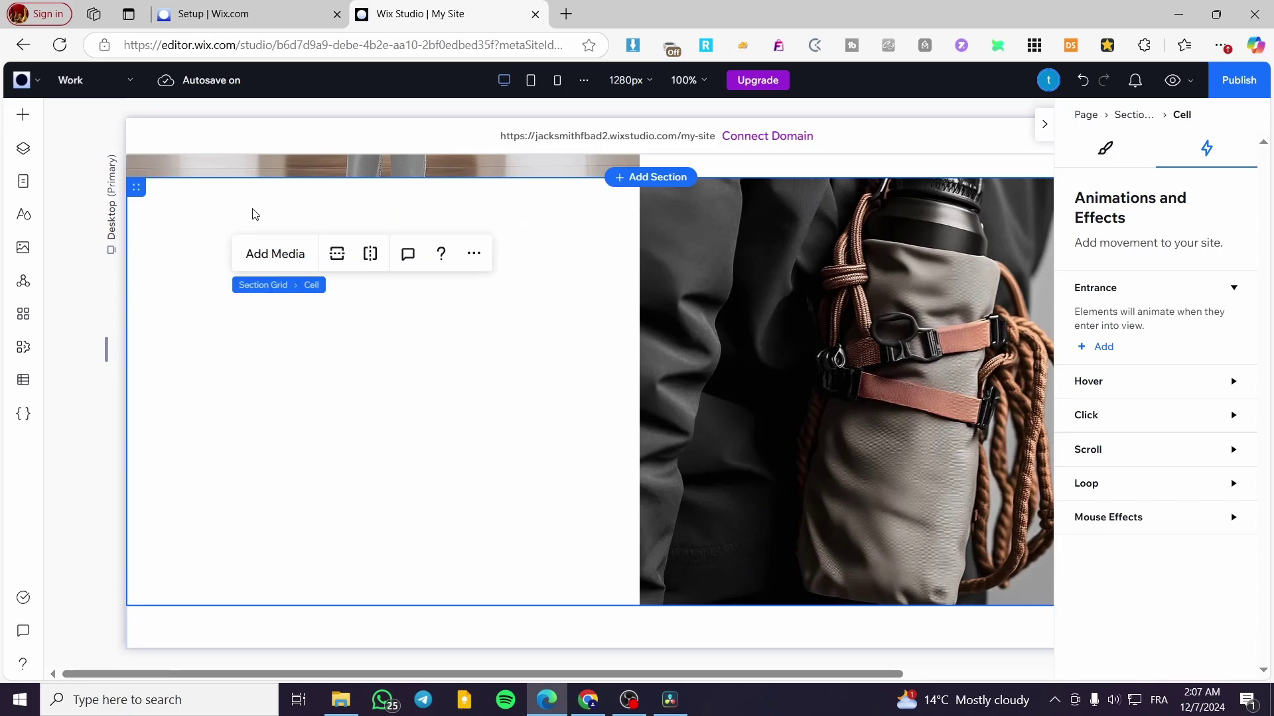
pyautogui.click(146, 286)
pyautogui.click(241, 170)
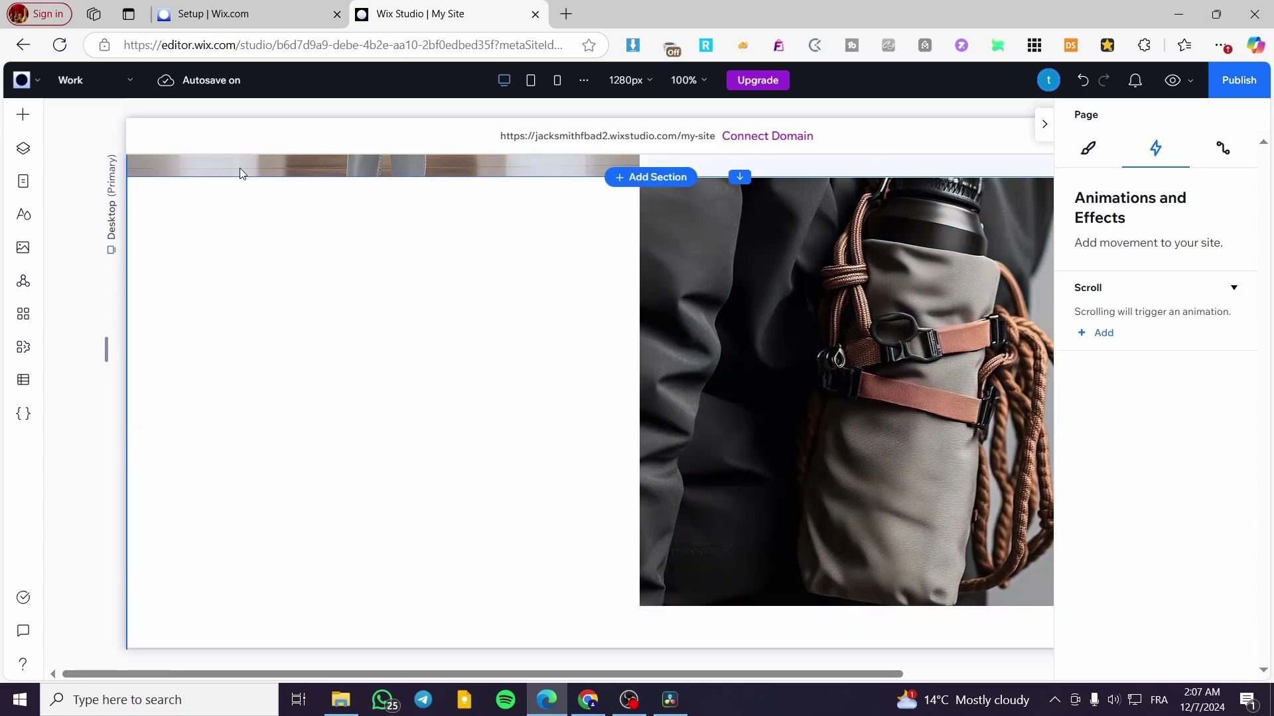
pyautogui.click(234, 193)
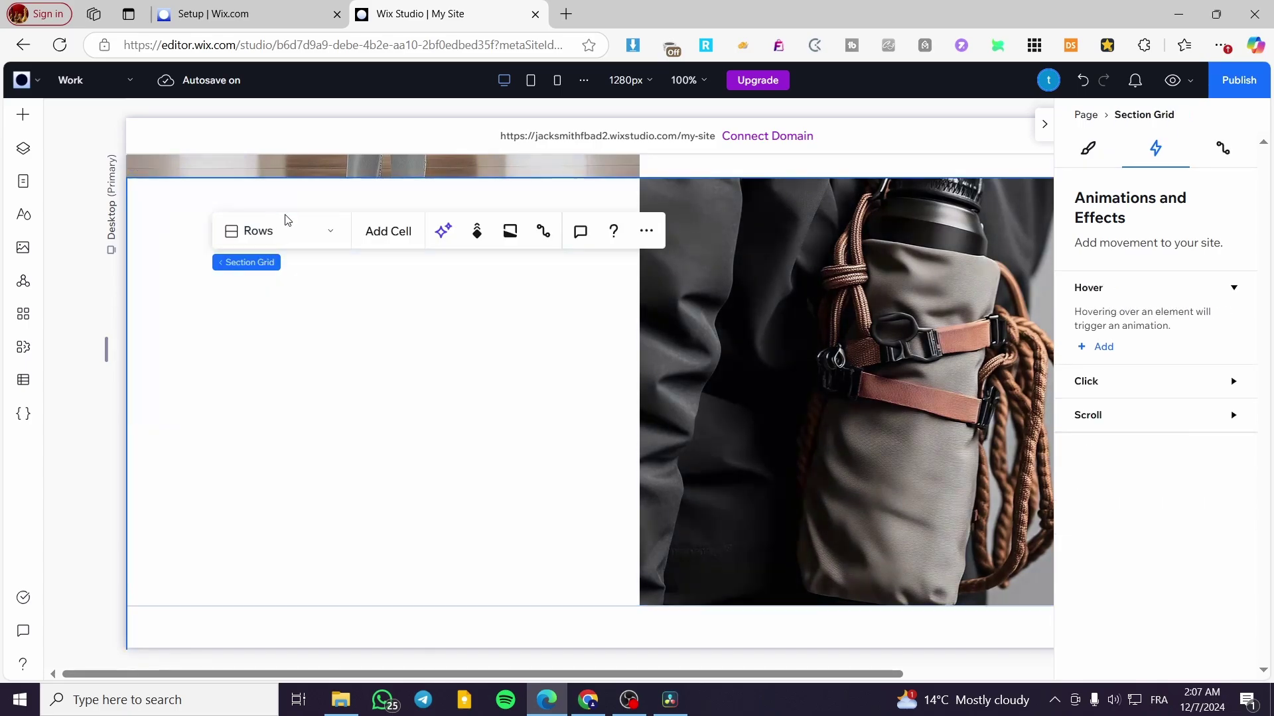
pyautogui.click(345, 196)
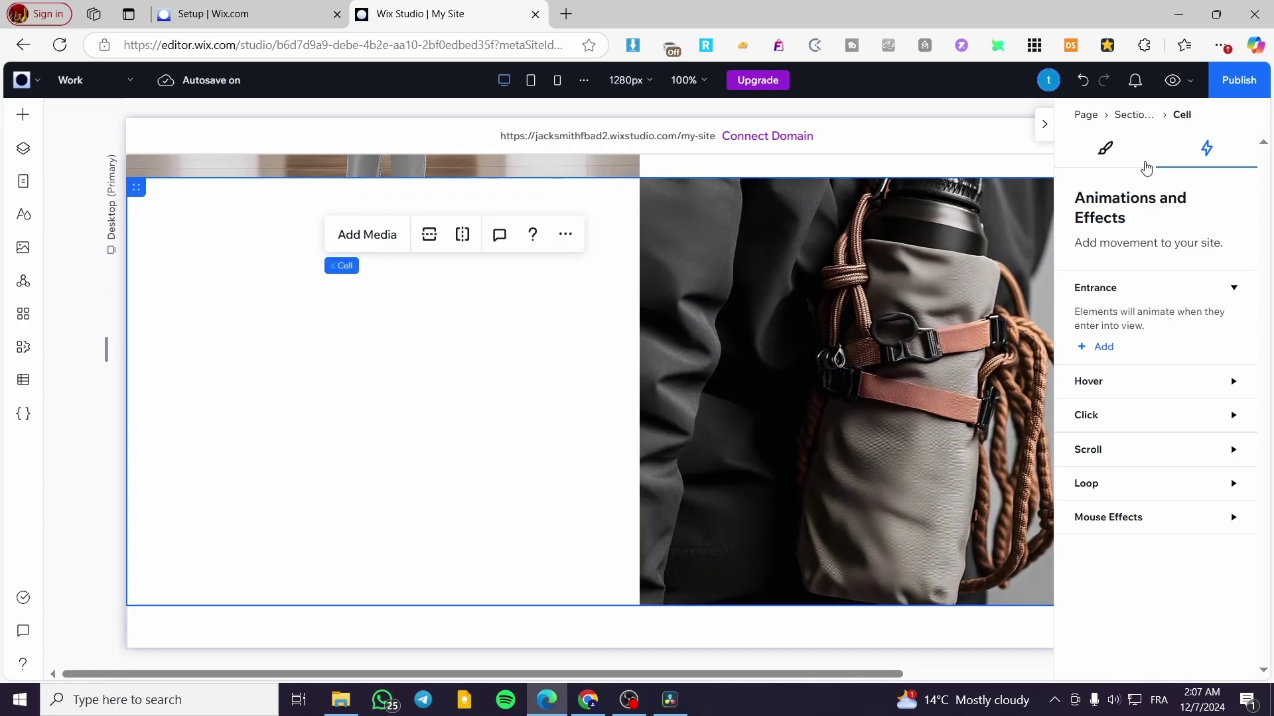
pyautogui.click(1121, 156)
pyautogui.scroll(-8, 1157, 337)
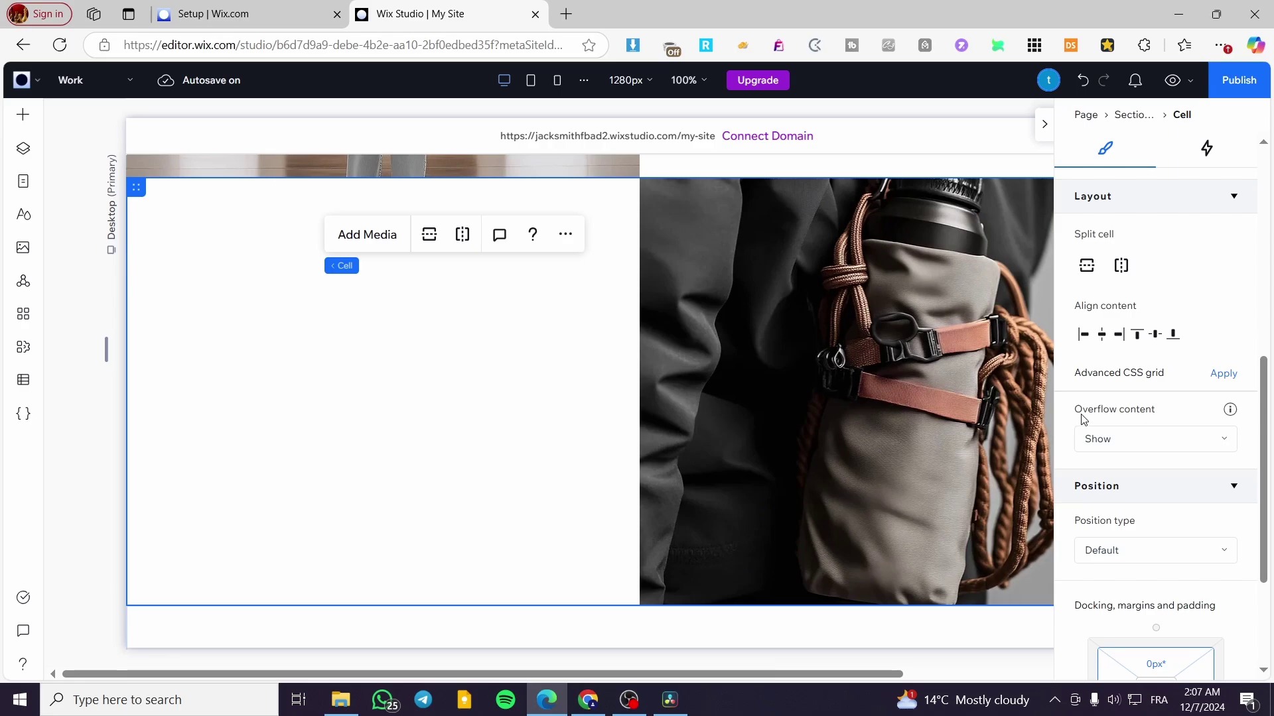
pyautogui.click(1171, 439)
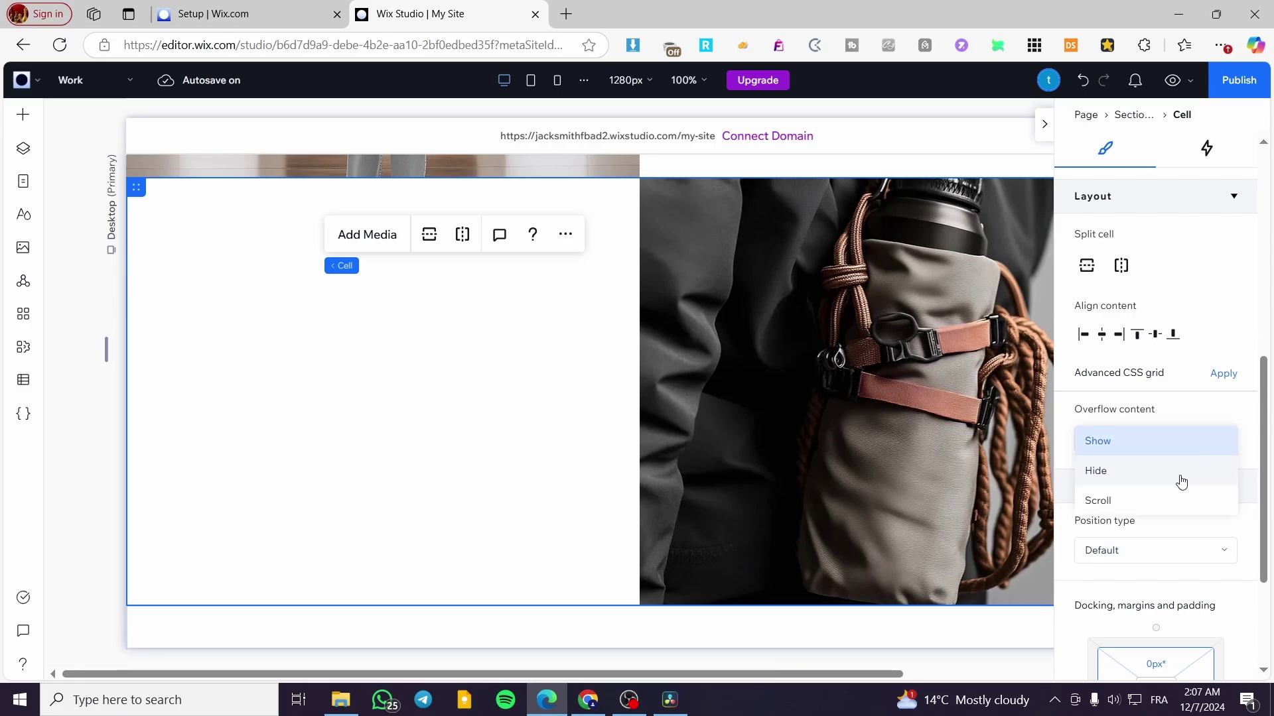
pyautogui.click(1098, 471)
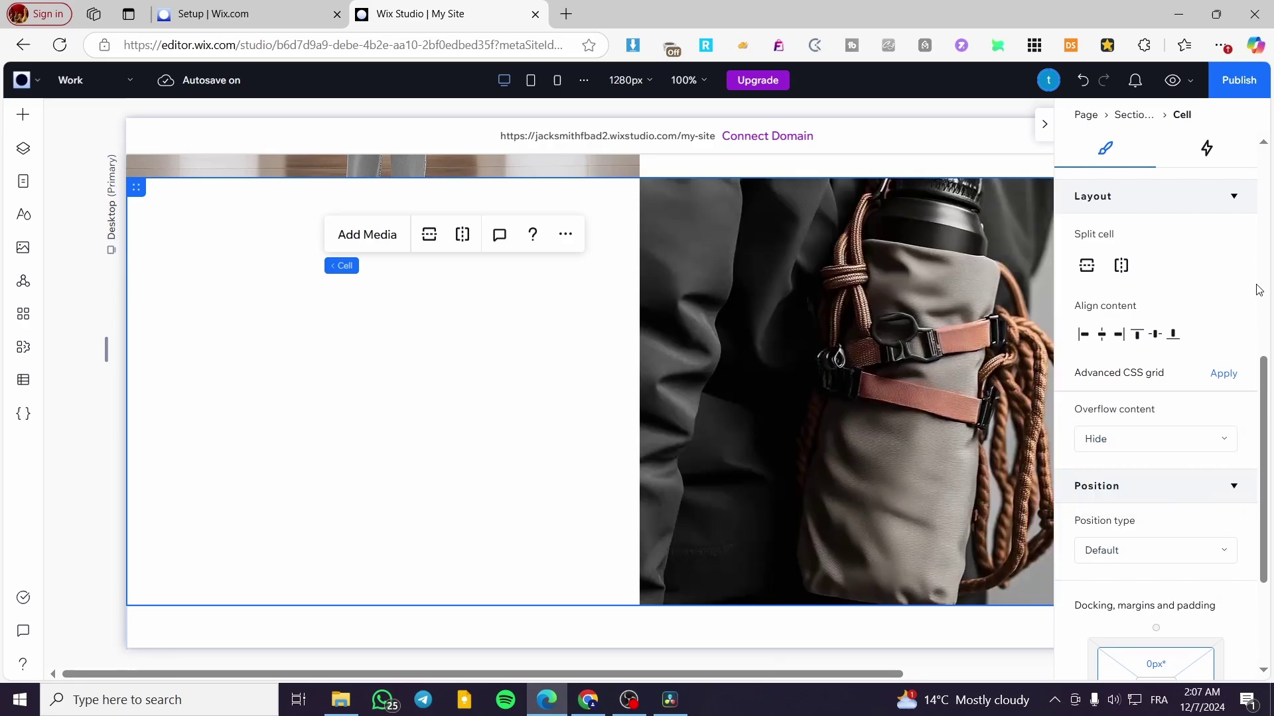
# Publish the site with the updated cell, dismiss the confirmation and open the page preview at the image grid
pyautogui.click(1241, 81)
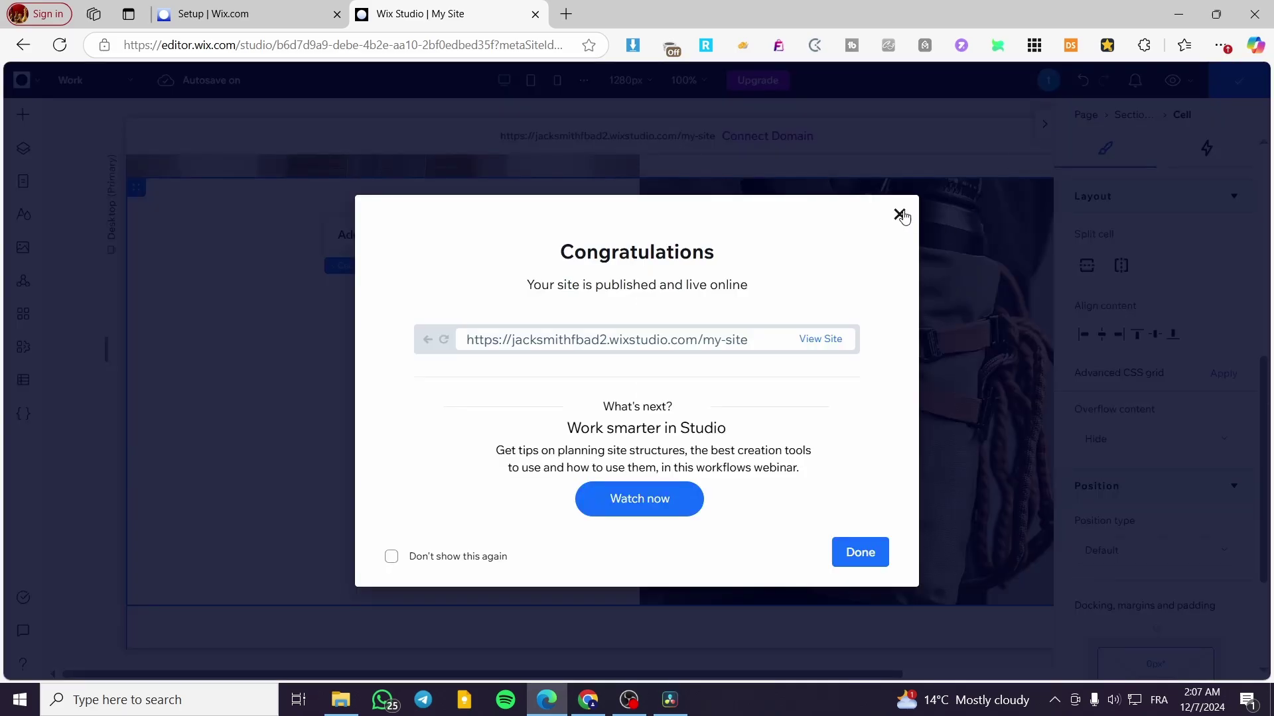
pyautogui.click(900, 215)
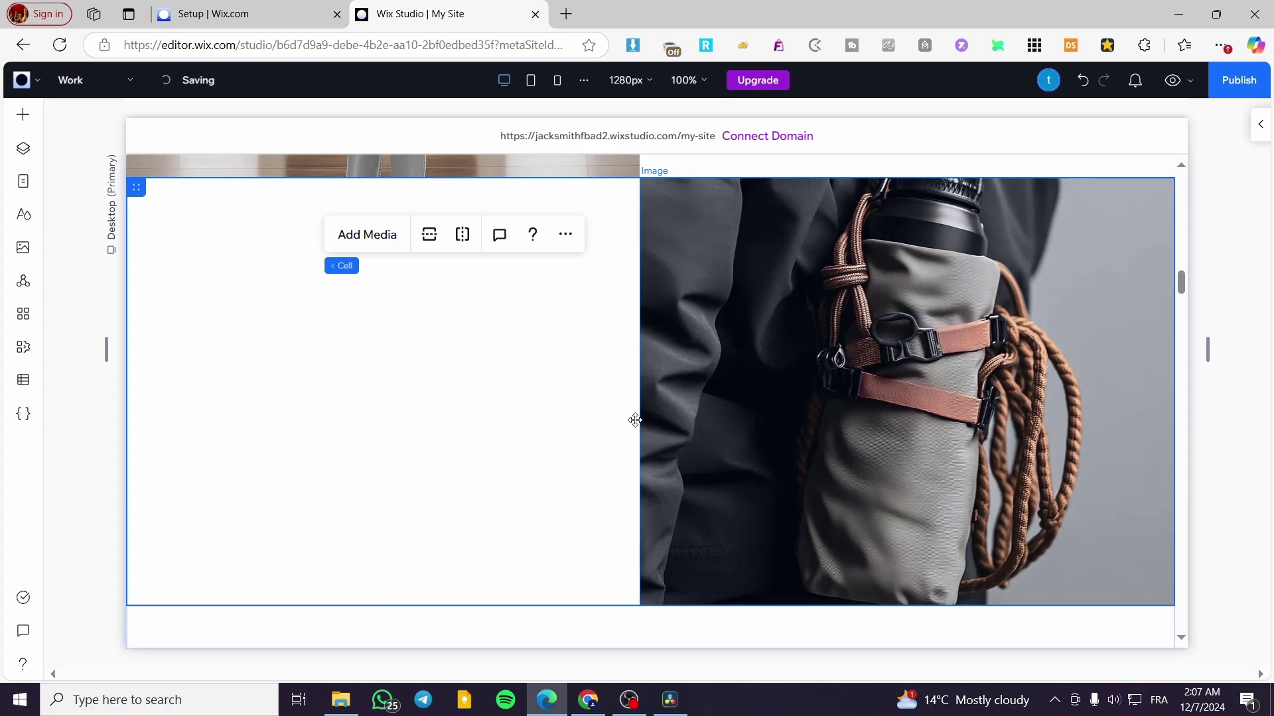
pyautogui.scroll(10, 569, 447)
pyautogui.scroll(5, 626, 441)
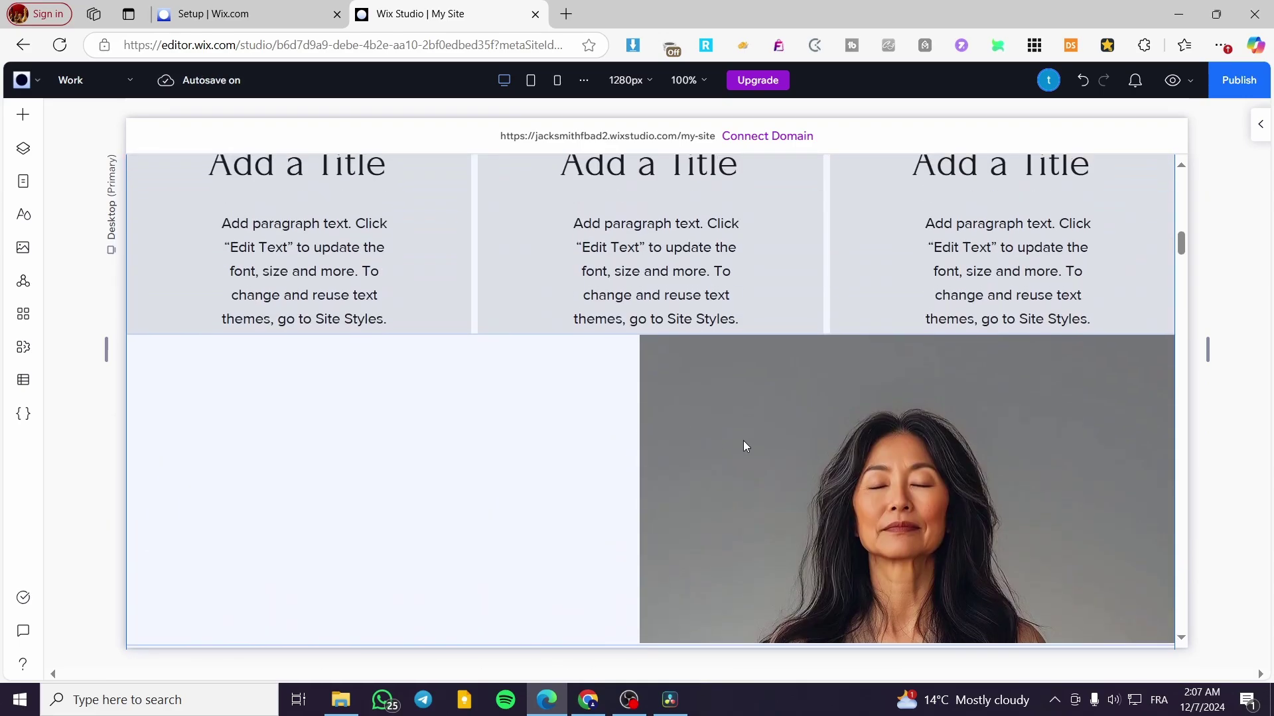
pyautogui.scroll(-3, 774, 441)
pyautogui.scroll(-5, 896, 398)
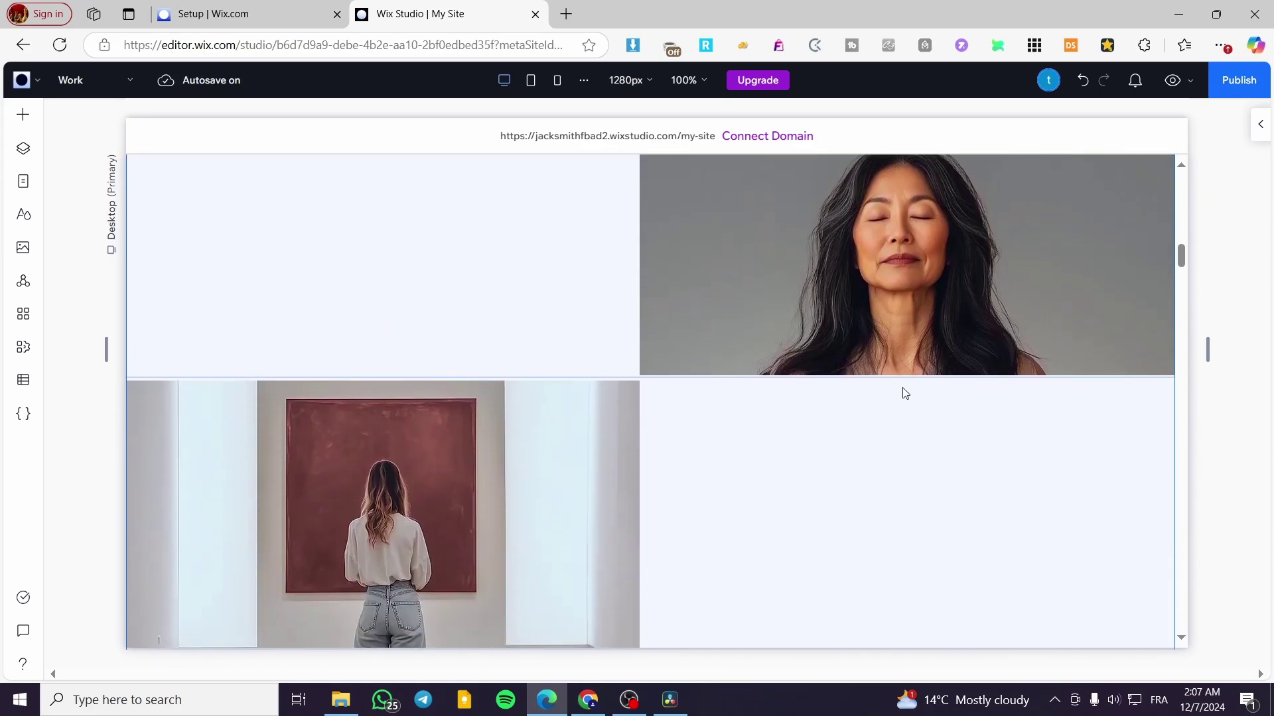
pyautogui.scroll(2, 910, 356)
pyautogui.scroll(-1, 912, 352)
pyautogui.scroll(-1, 915, 351)
pyautogui.scroll(3, 916, 351)
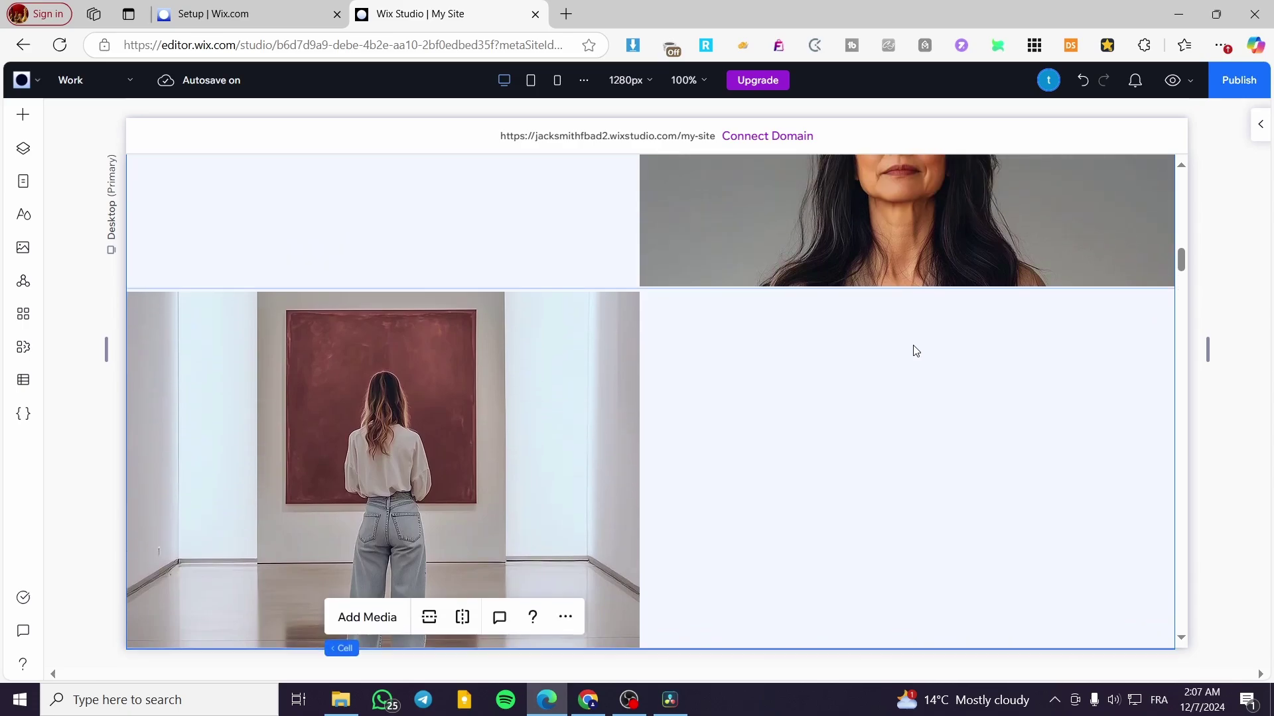
pyautogui.click(1172, 80)
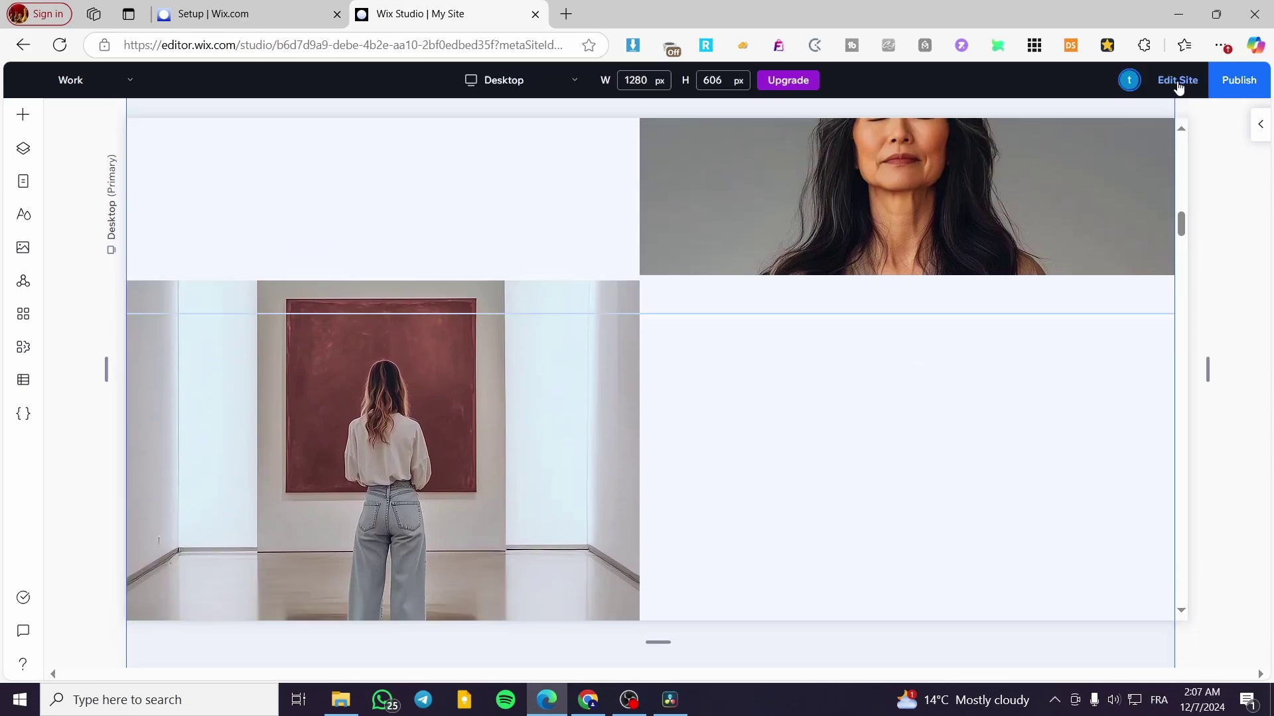
# Examine in the preview how the parallax images move inside their cells while scrolling, especially the strapped bag image
pyautogui.scroll(4, 942, 312)
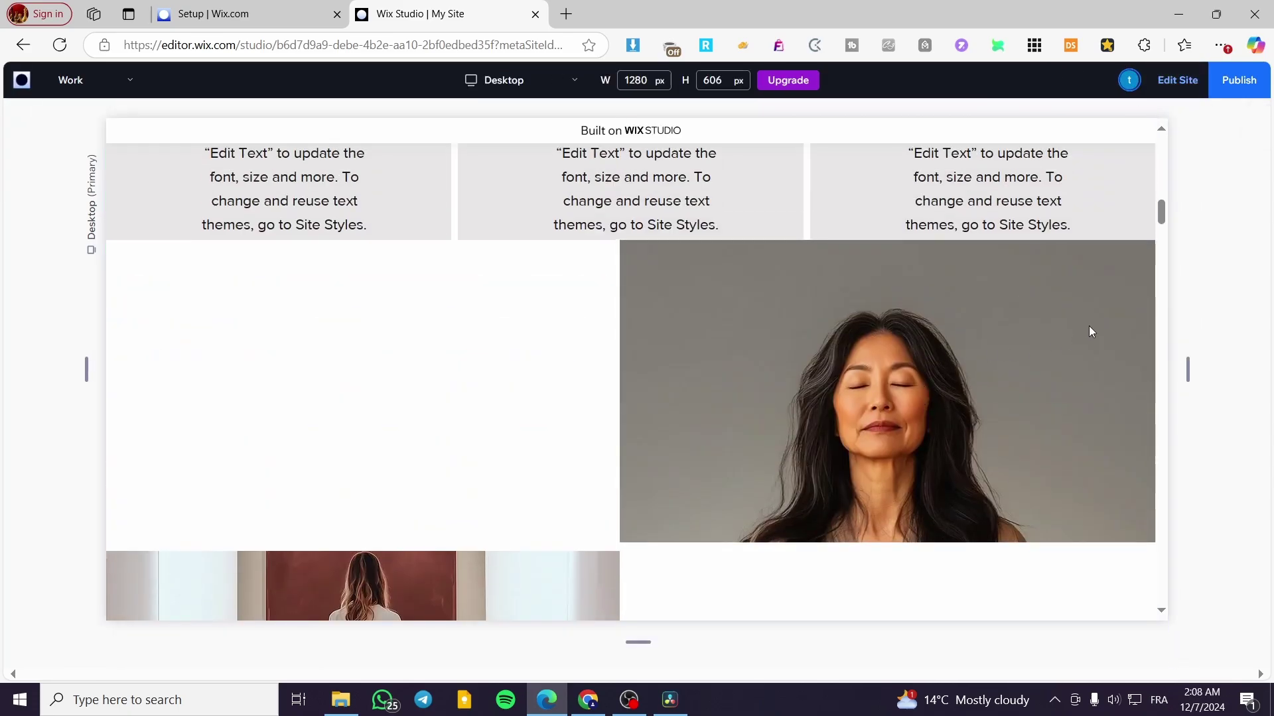
pyautogui.scroll(-3, 982, 259)
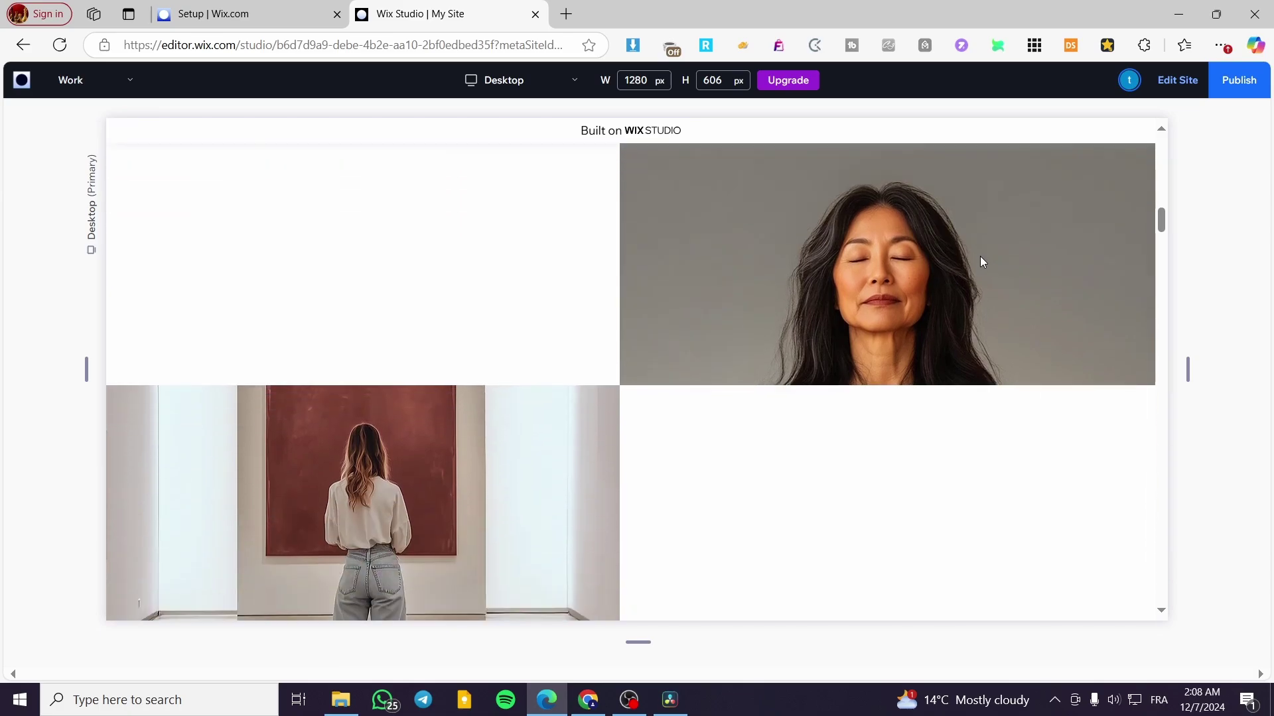
pyautogui.scroll(2, 961, 265)
pyautogui.scroll(-5, 664, 299)
pyautogui.scroll(-2, 385, 405)
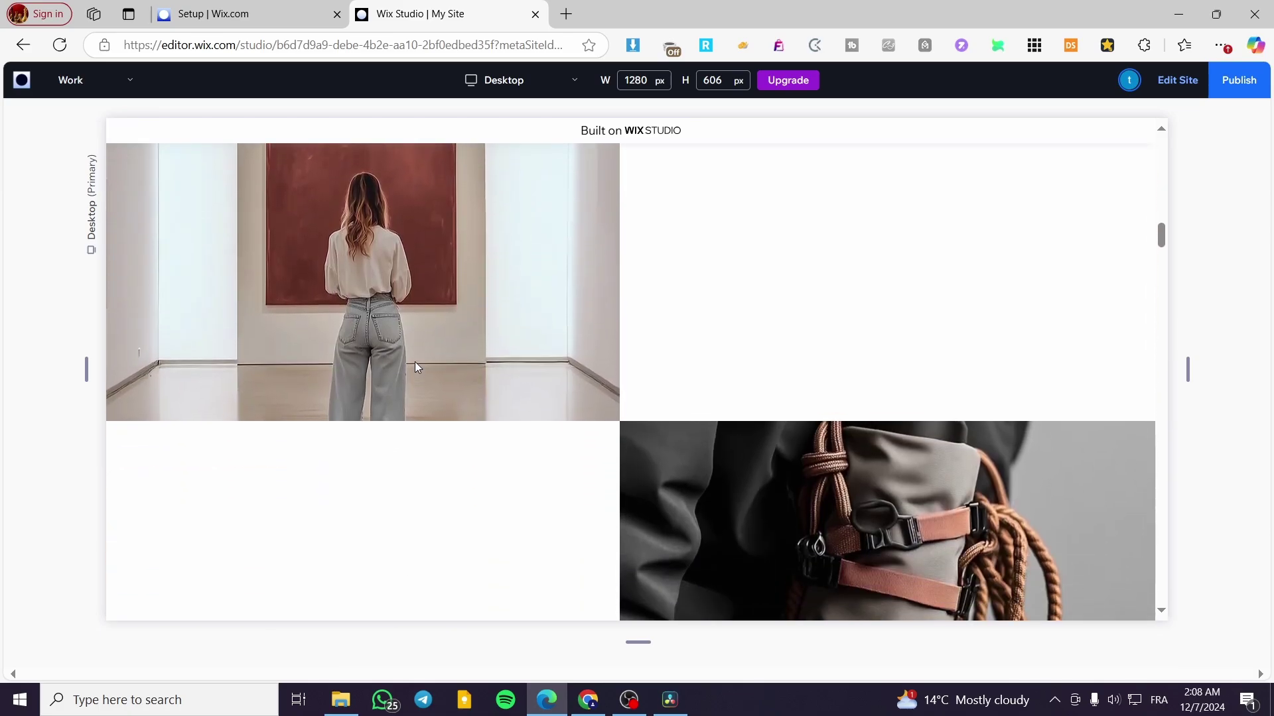
pyautogui.scroll(-1, 424, 312)
pyautogui.scroll(-4, 936, 432)
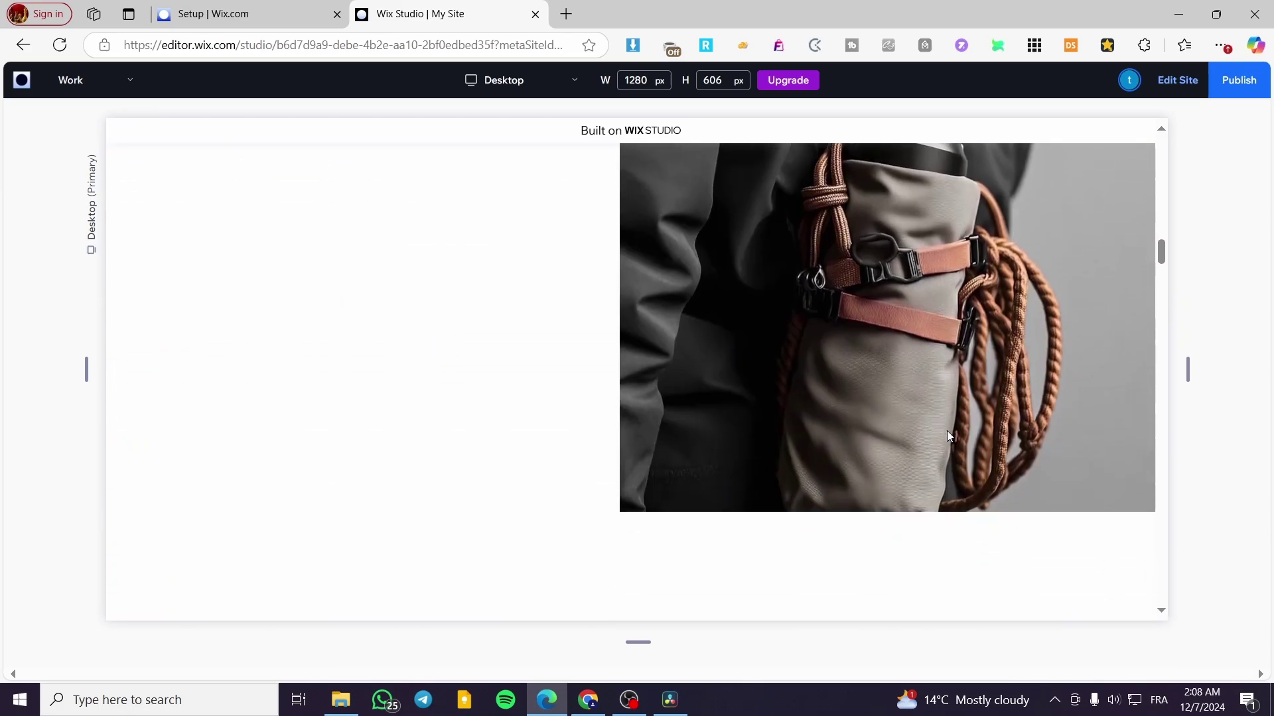
pyautogui.scroll(2, 949, 425)
pyautogui.scroll(-2, 950, 426)
pyautogui.scroll(-1, 952, 424)
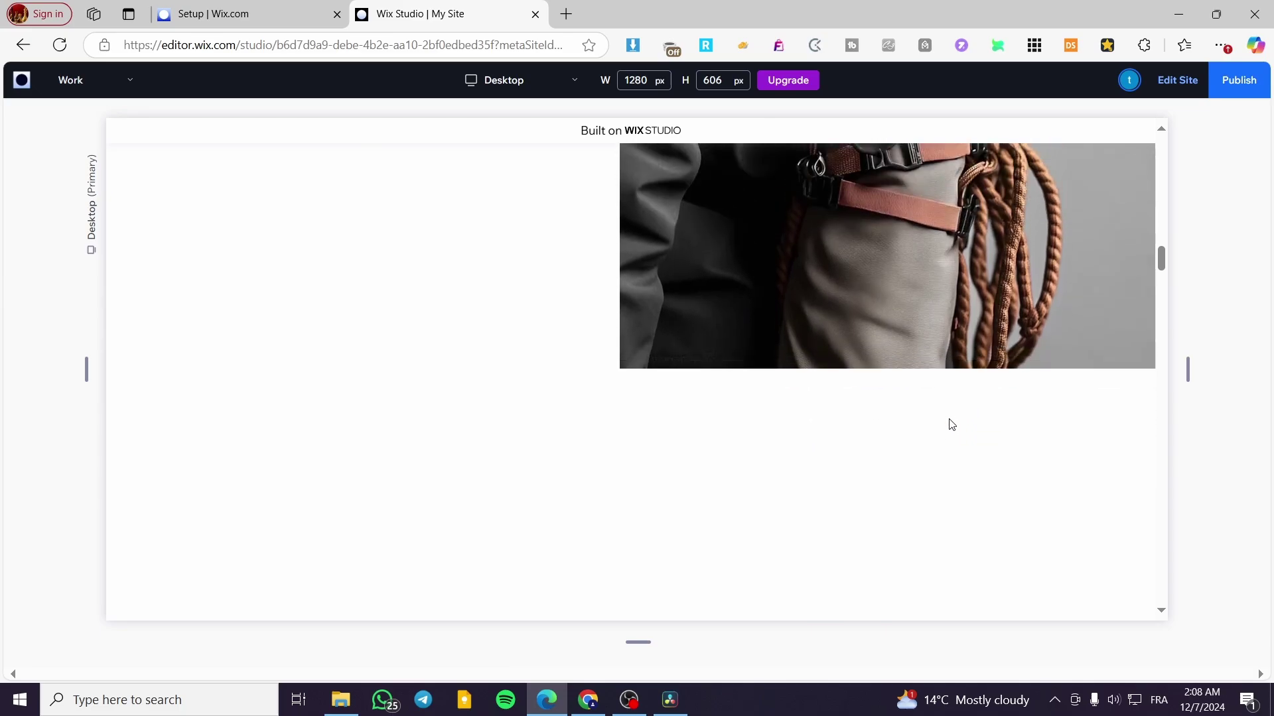
pyautogui.scroll(3, 950, 424)
pyautogui.scroll(-2, 951, 425)
pyautogui.scroll(2, 950, 419)
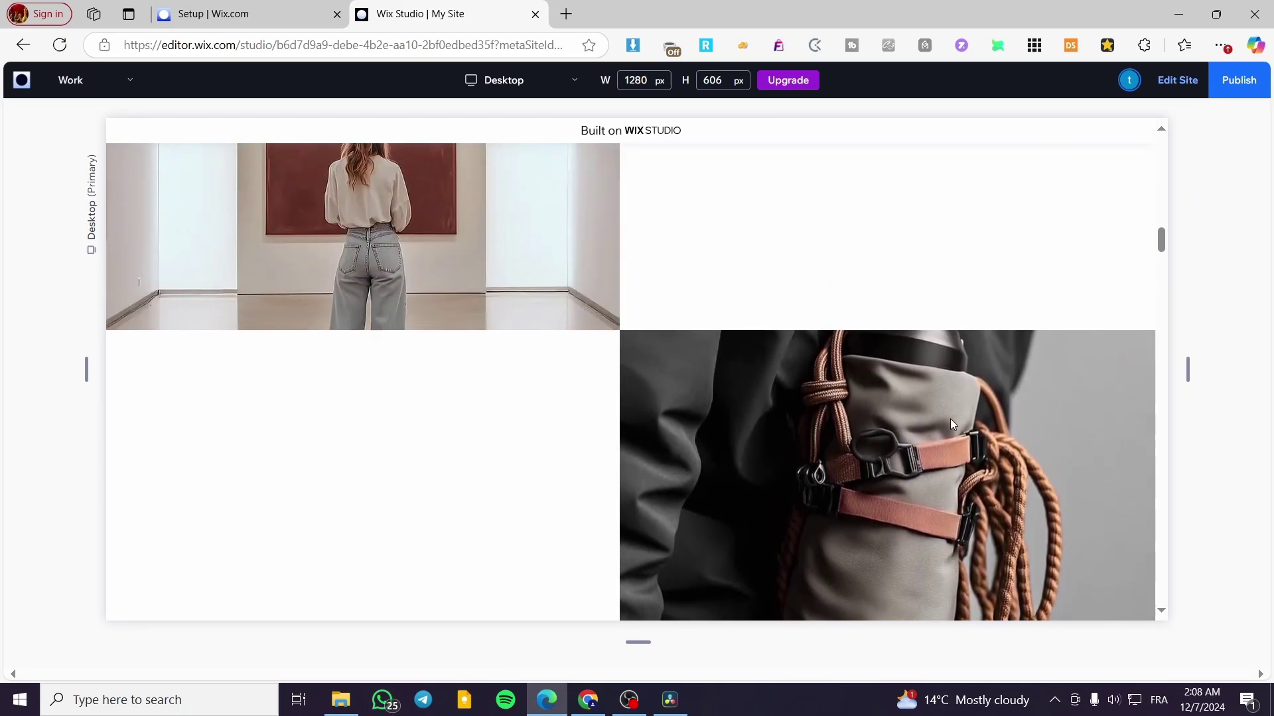
pyautogui.scroll(-1, 950, 418)
pyautogui.scroll(1, 950, 416)
pyautogui.scroll(-3, 929, 398)
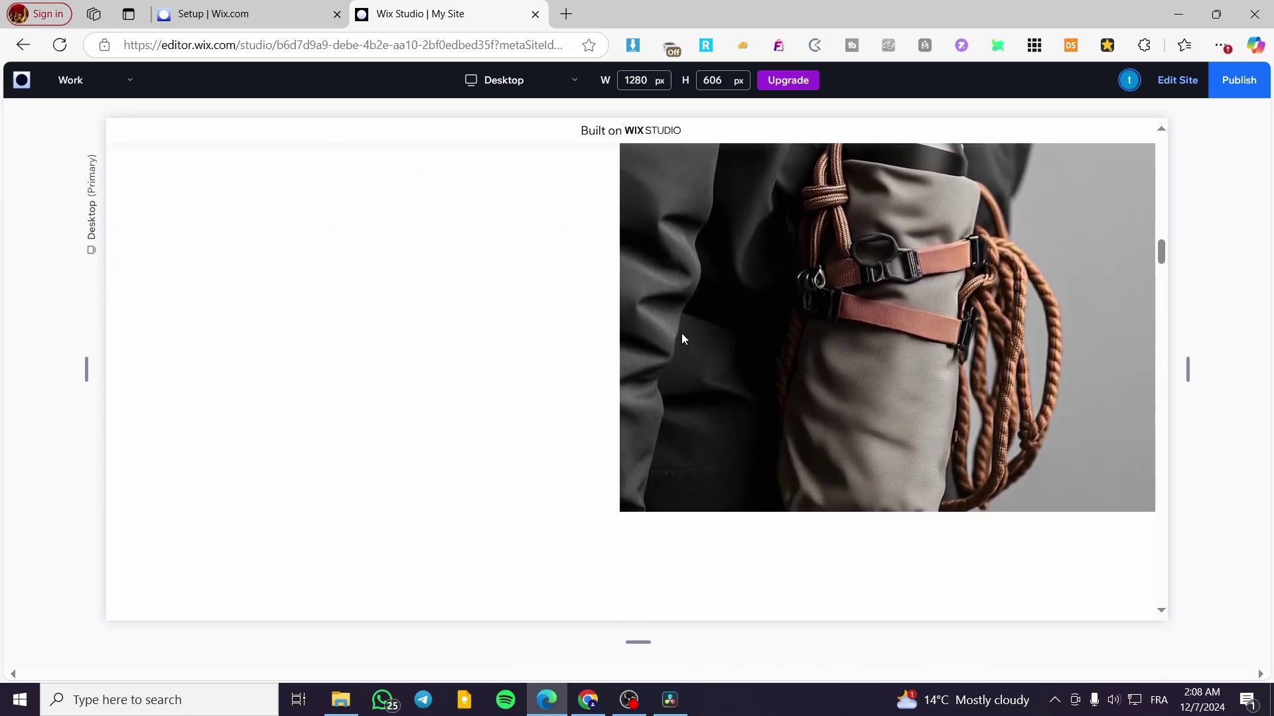